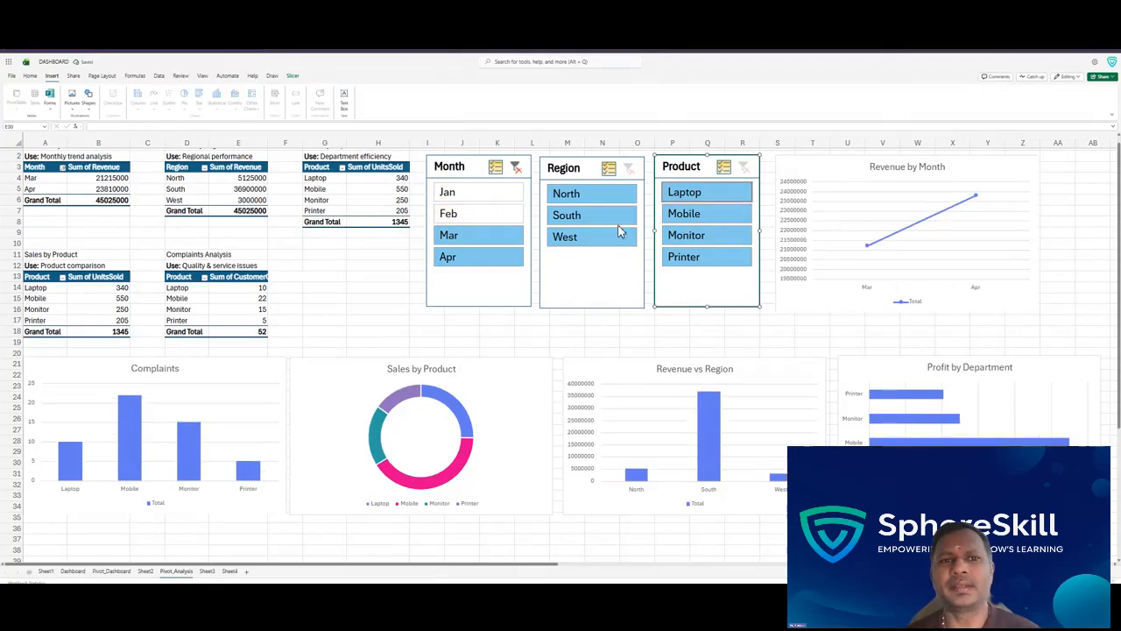
# Exclude Laptop and Monitor with the Product slicer, and clear the Product and Month slicer filters
pyautogui.click(690, 198)
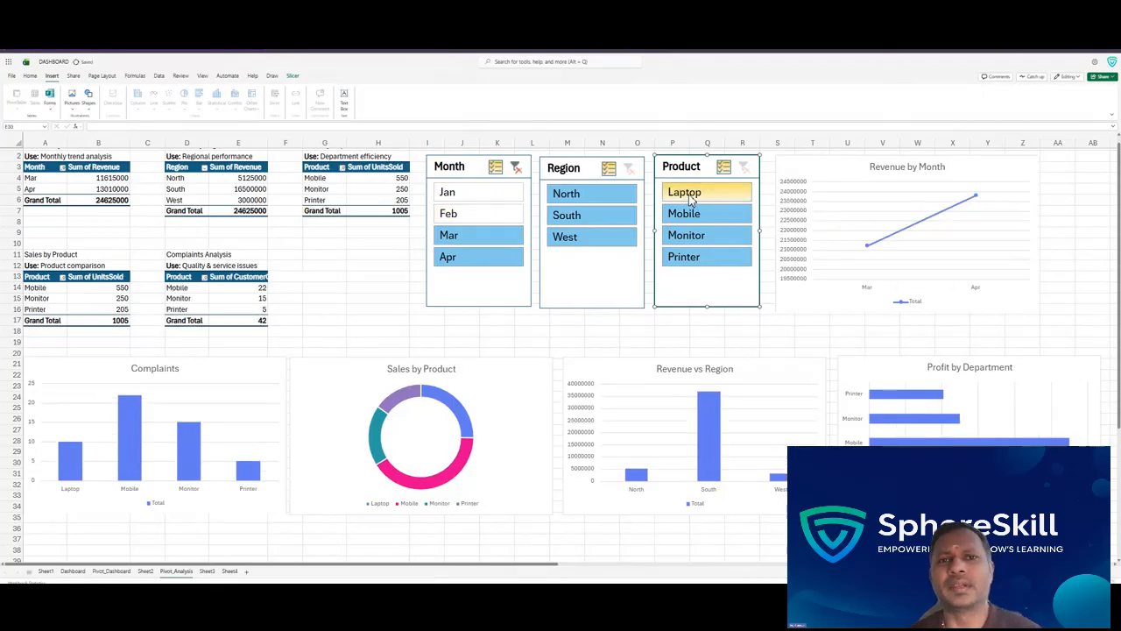
pyautogui.click(689, 232)
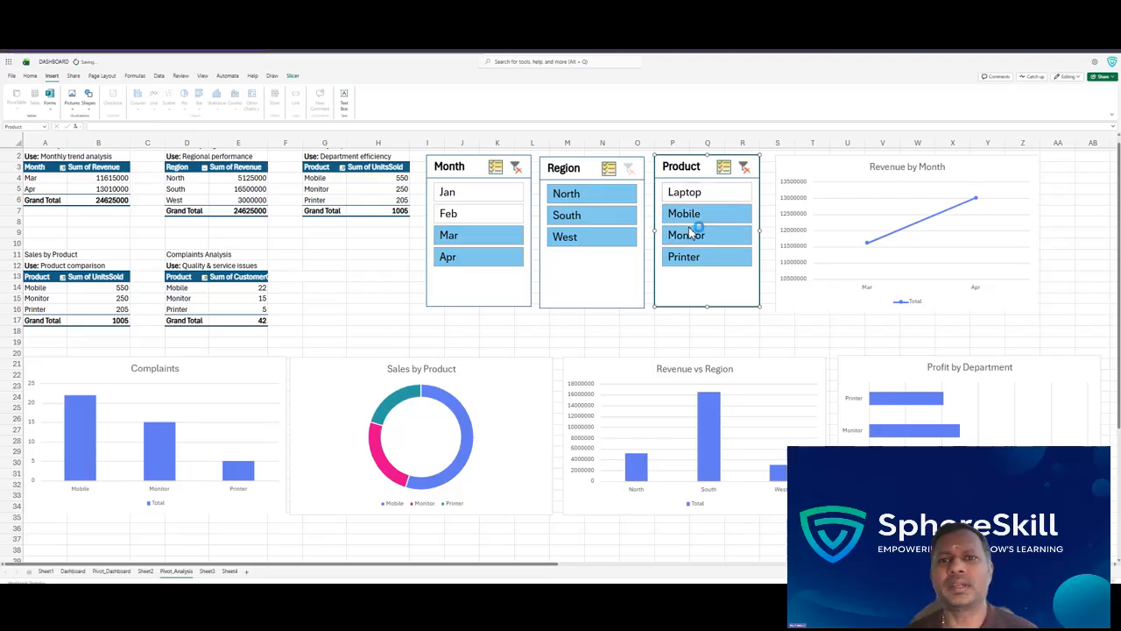
pyautogui.click(743, 166)
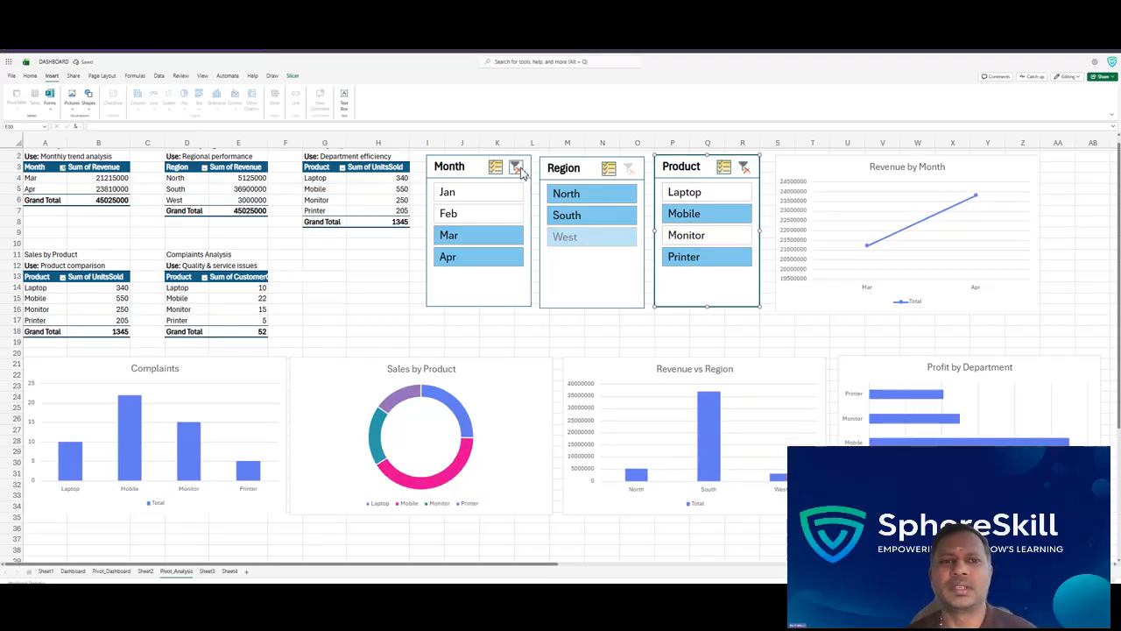
pyautogui.click(516, 167)
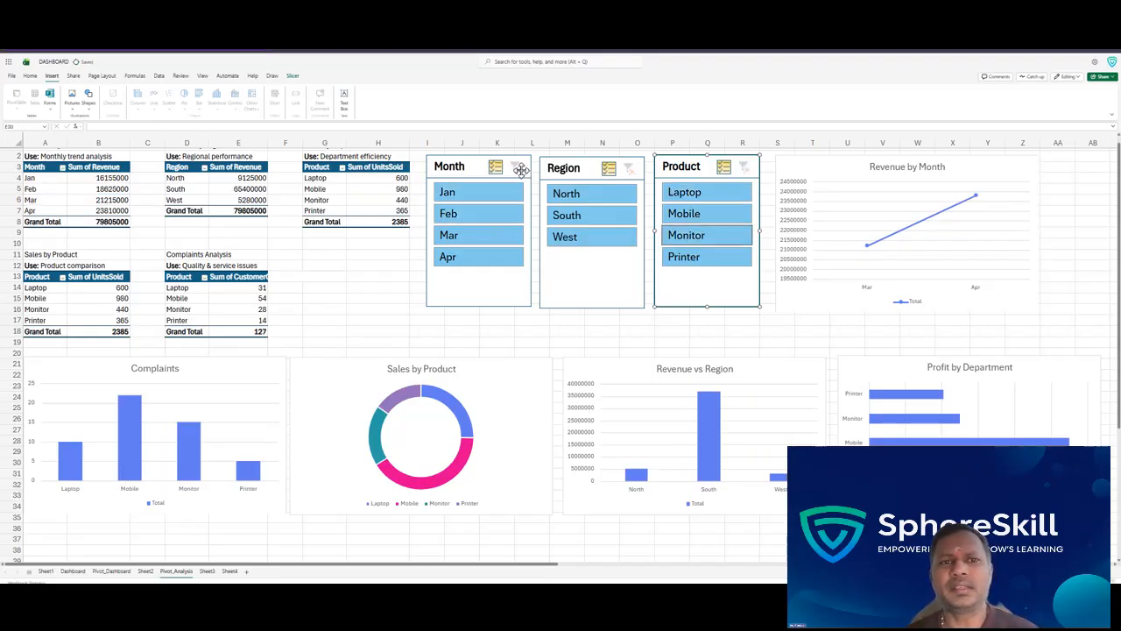
# Exclude the South region and the Printer, Monitor and Laptop products with the slicers, and clear the Region and Product filters
pyautogui.click(574, 223)
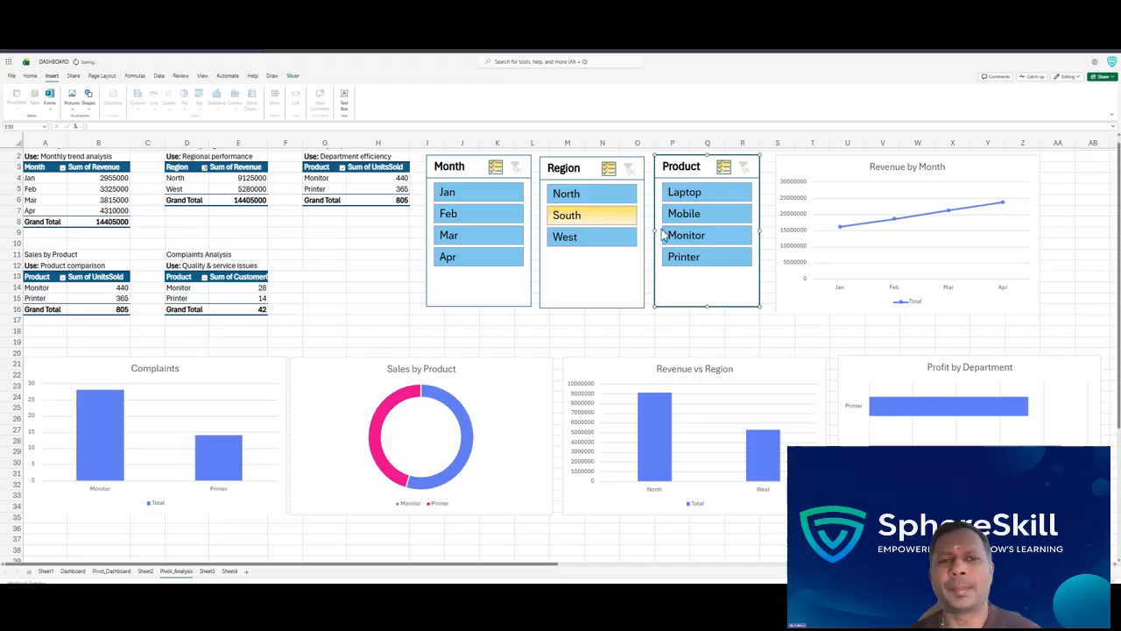
pyautogui.click(696, 215)
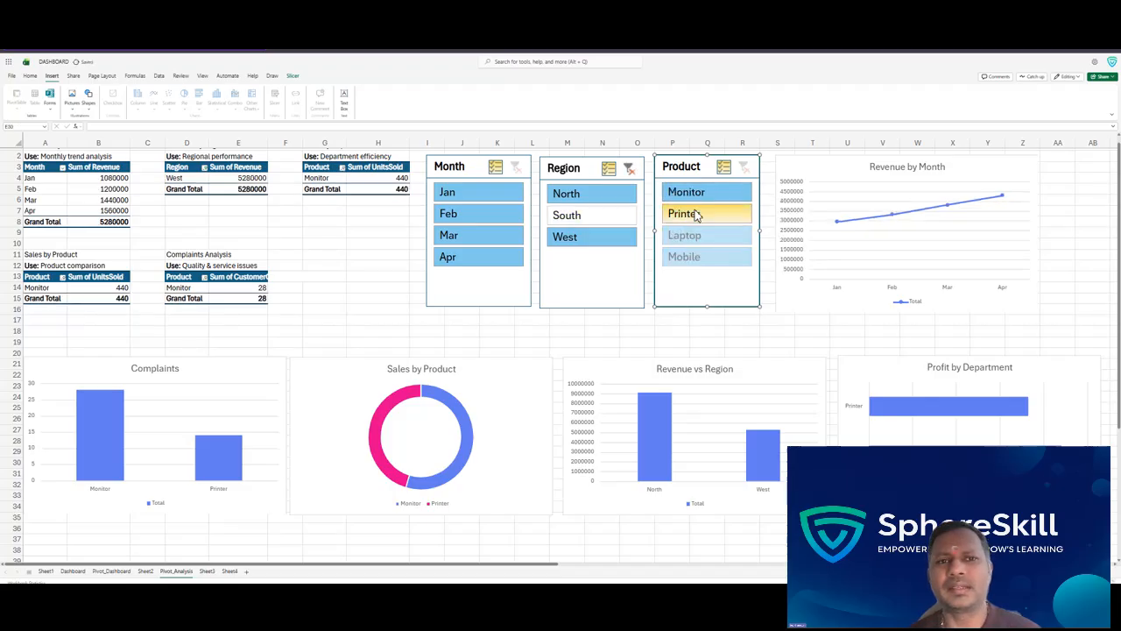
pyautogui.click(726, 203)
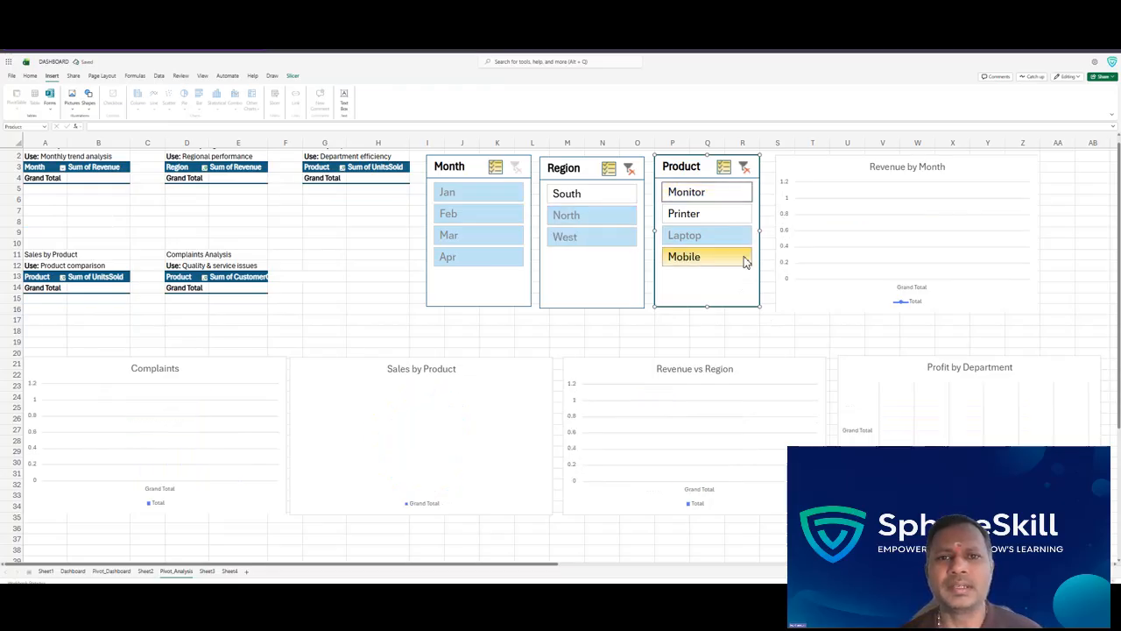
pyautogui.click(713, 237)
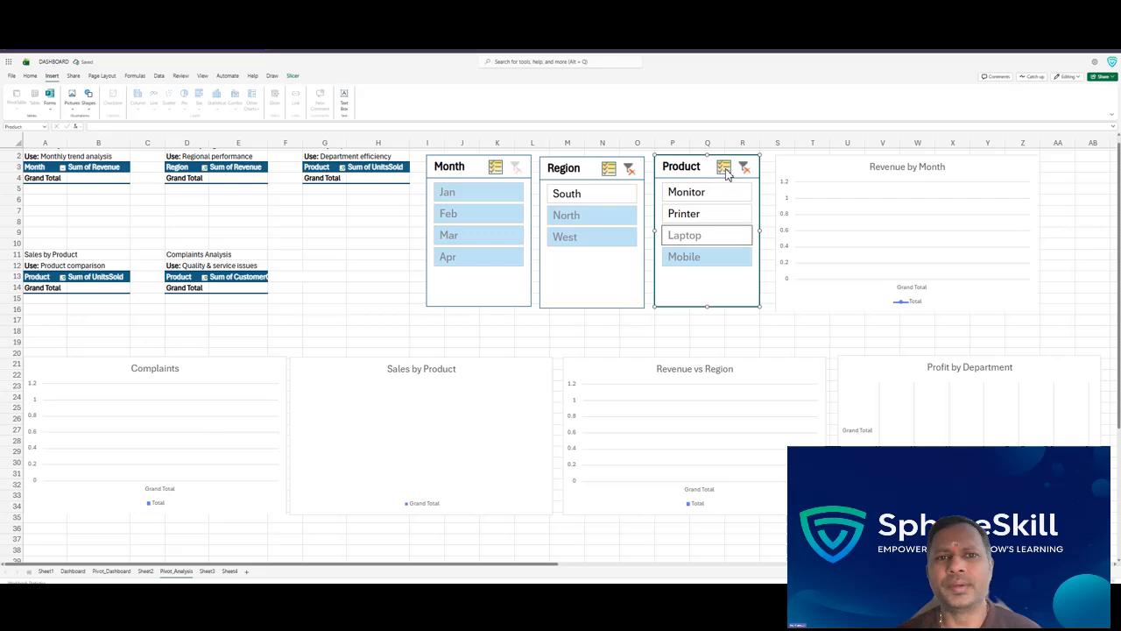
pyautogui.click(628, 169)
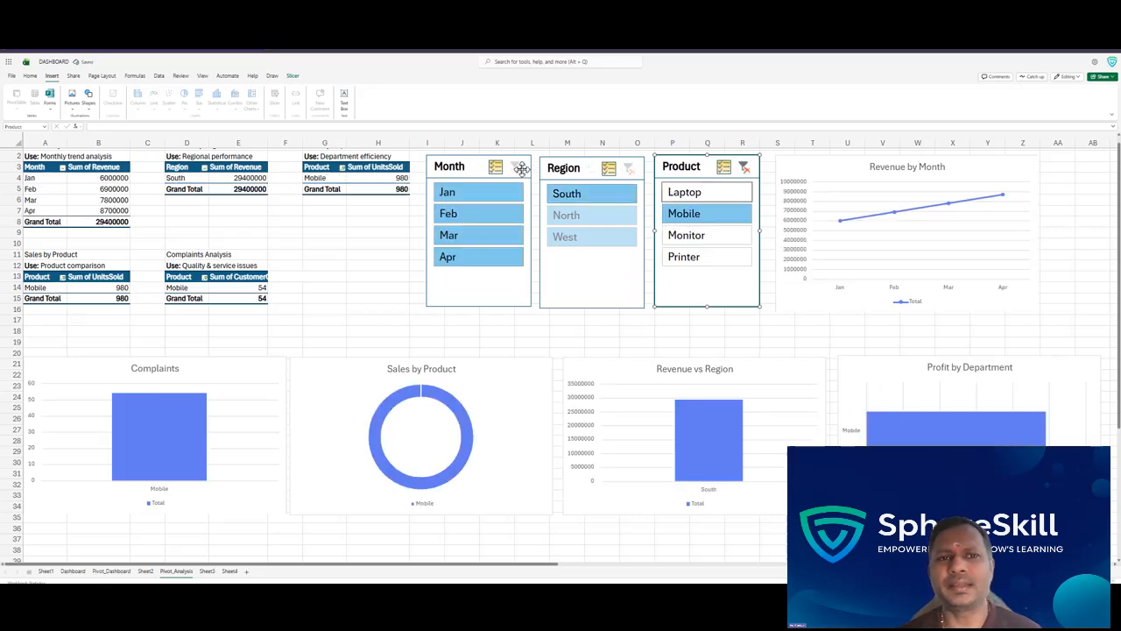
pyautogui.click(749, 170)
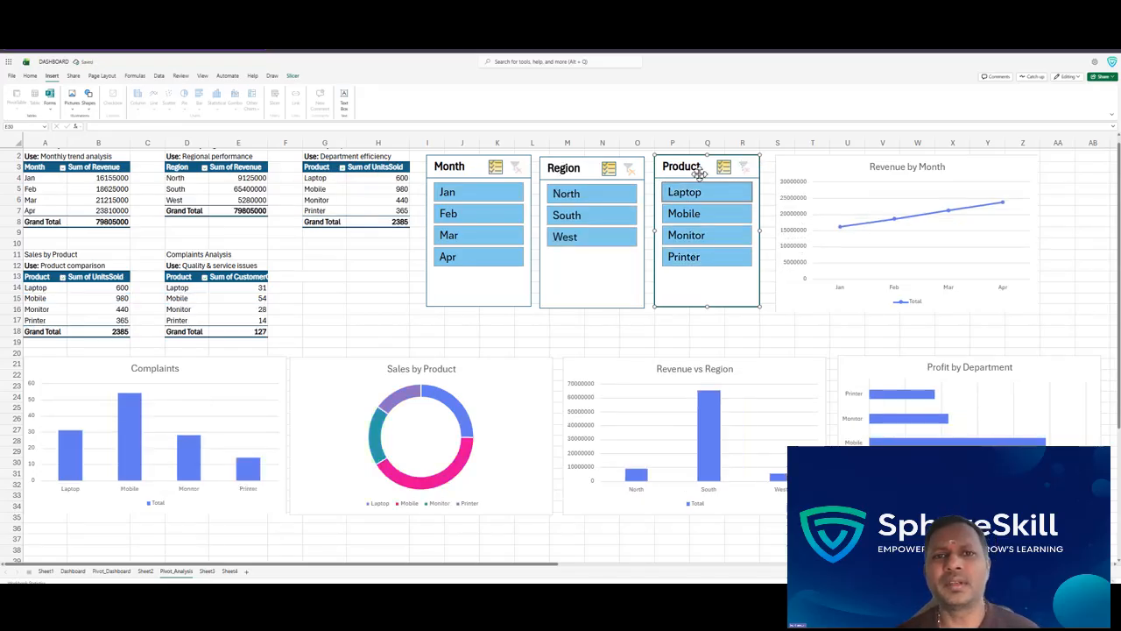
# Exclude Jan, the North and South regions, and Laptop with the Month, Region and Product slicers
pyautogui.click(517, 197)
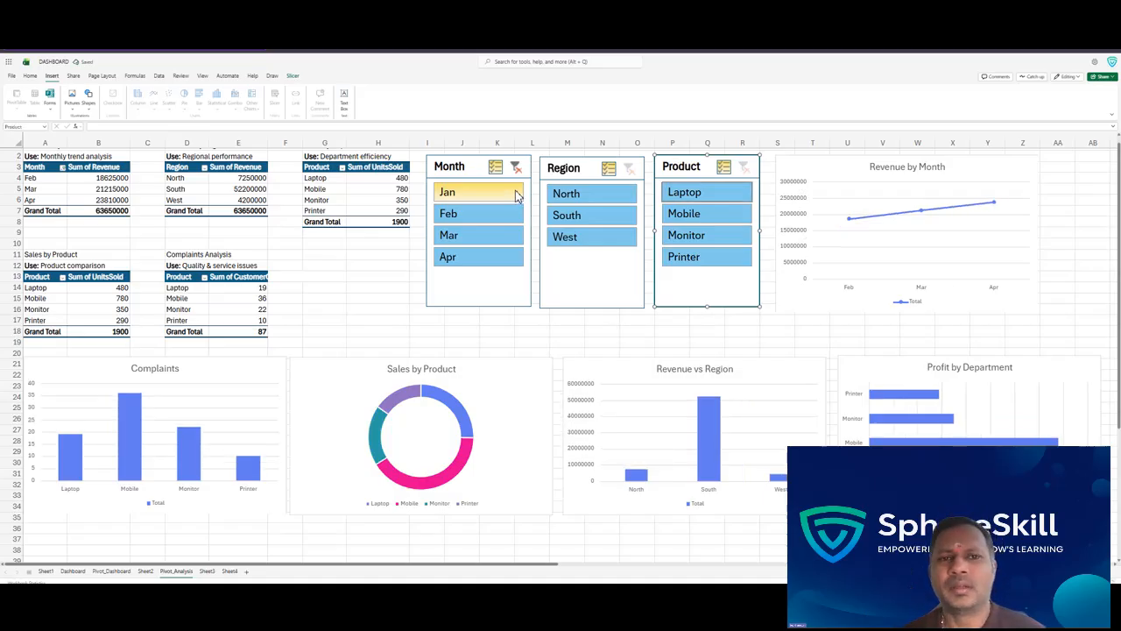
pyautogui.click(569, 194)
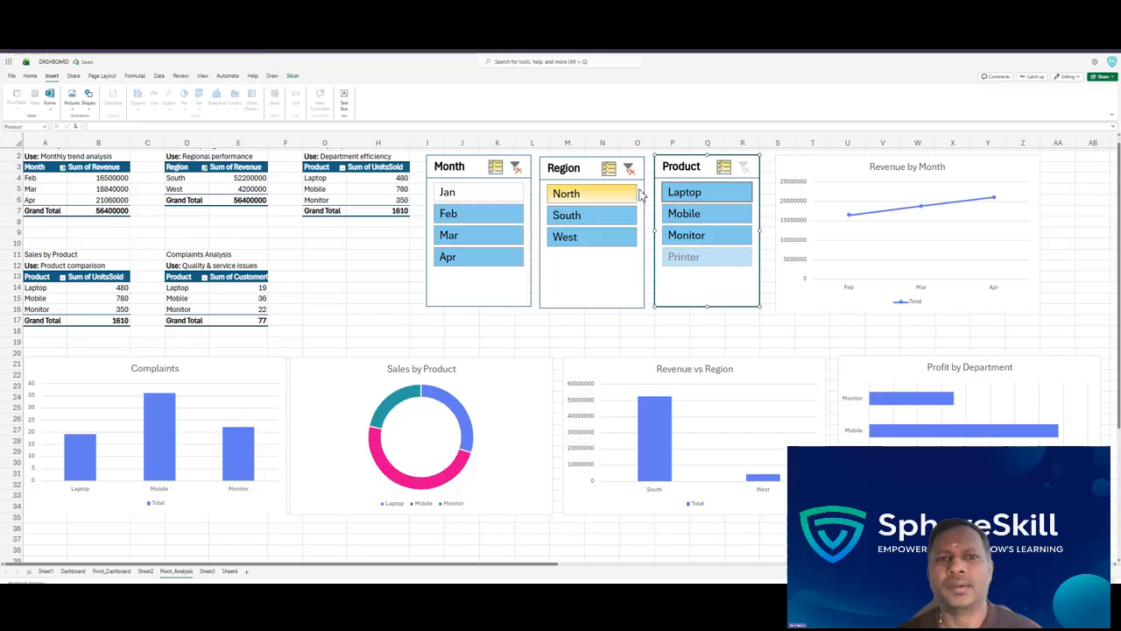
pyautogui.click(687, 194)
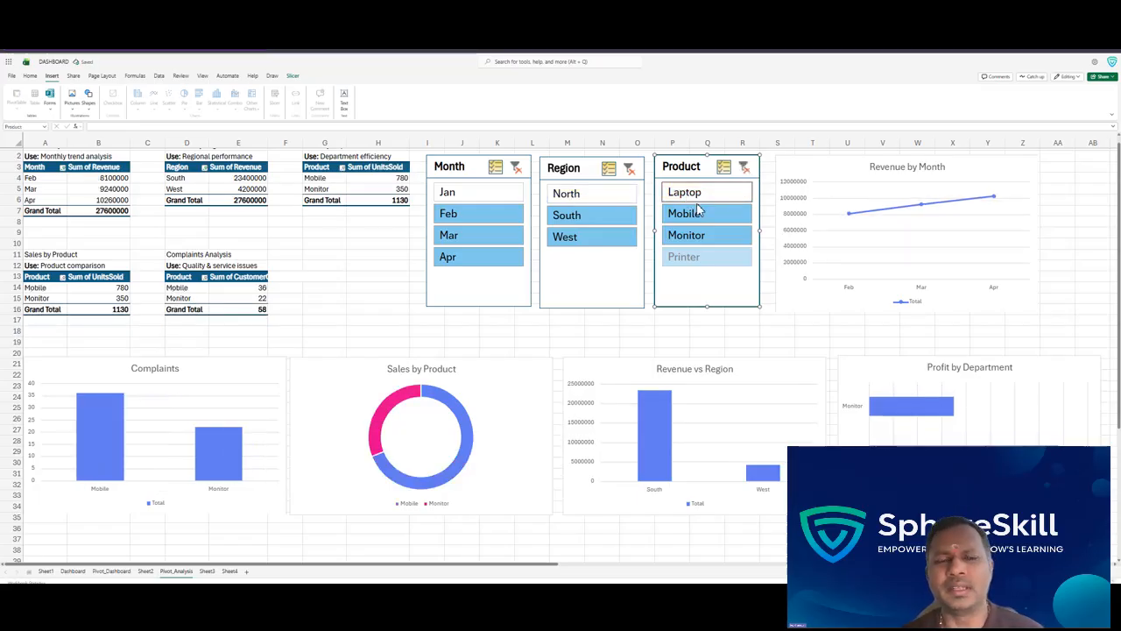
pyautogui.click(576, 219)
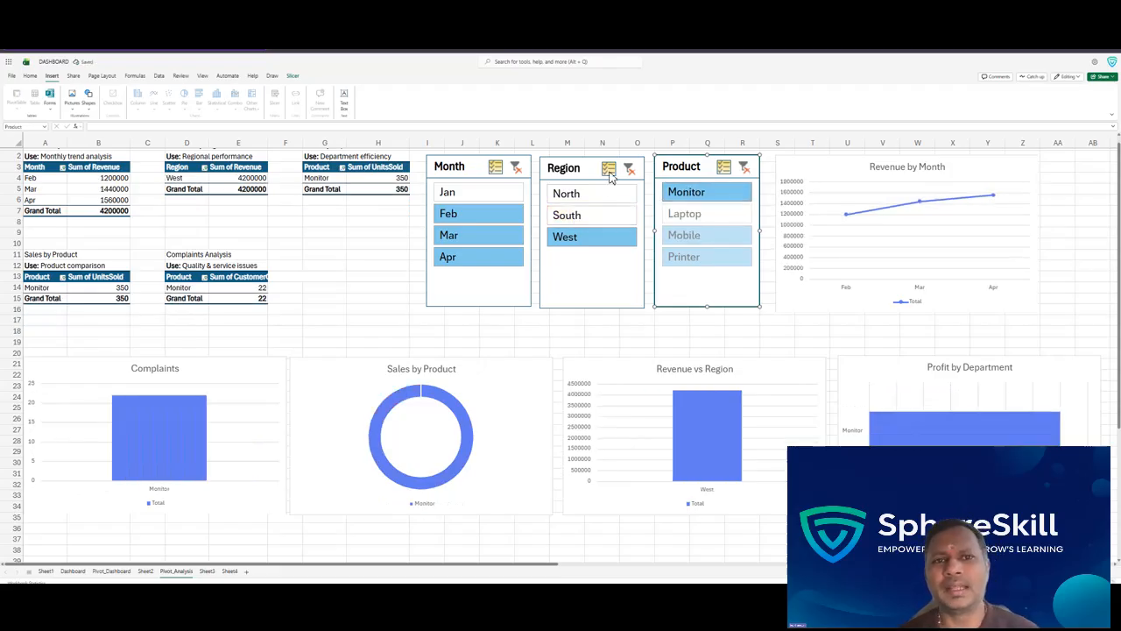
# Turn off multi-select in the Region slicer, clear its filter, and show only the South region
pyautogui.click(609, 169)
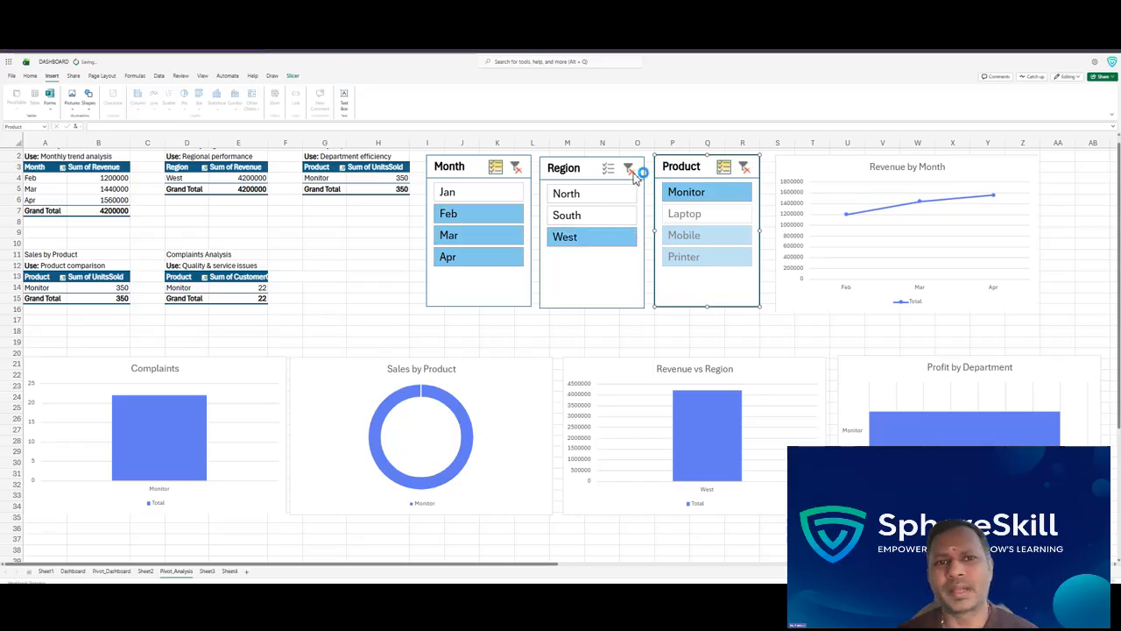
pyautogui.click(627, 168)
pyautogui.click(597, 218)
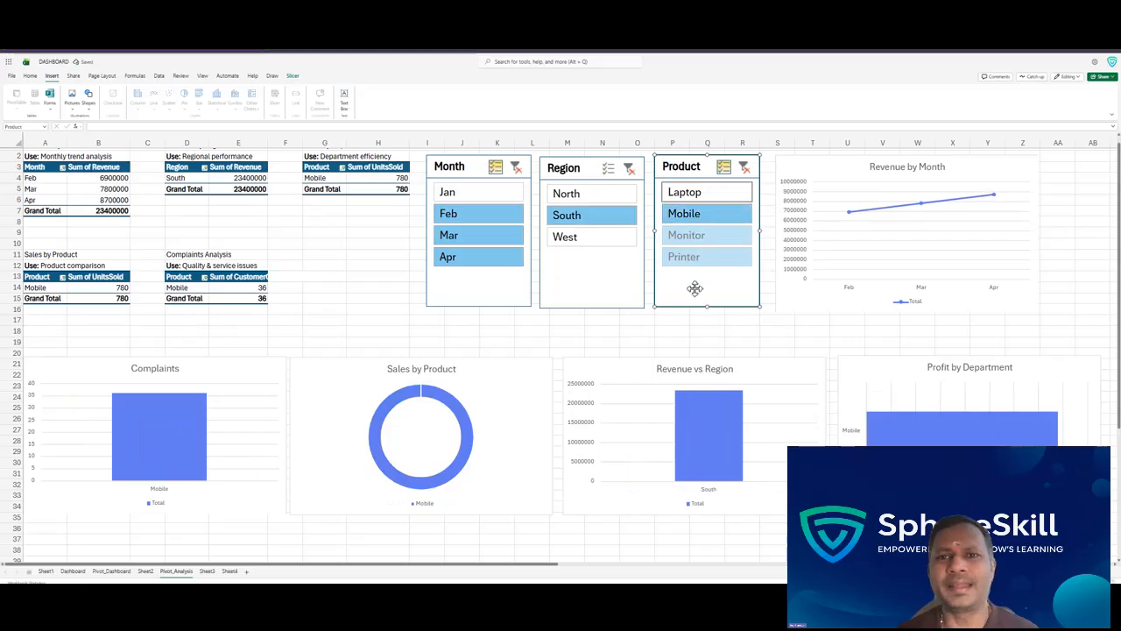
# Include Laptop again in the Product slicer and clear the remaining slicer filters on Pivot_Analysis
pyautogui.click(703, 217)
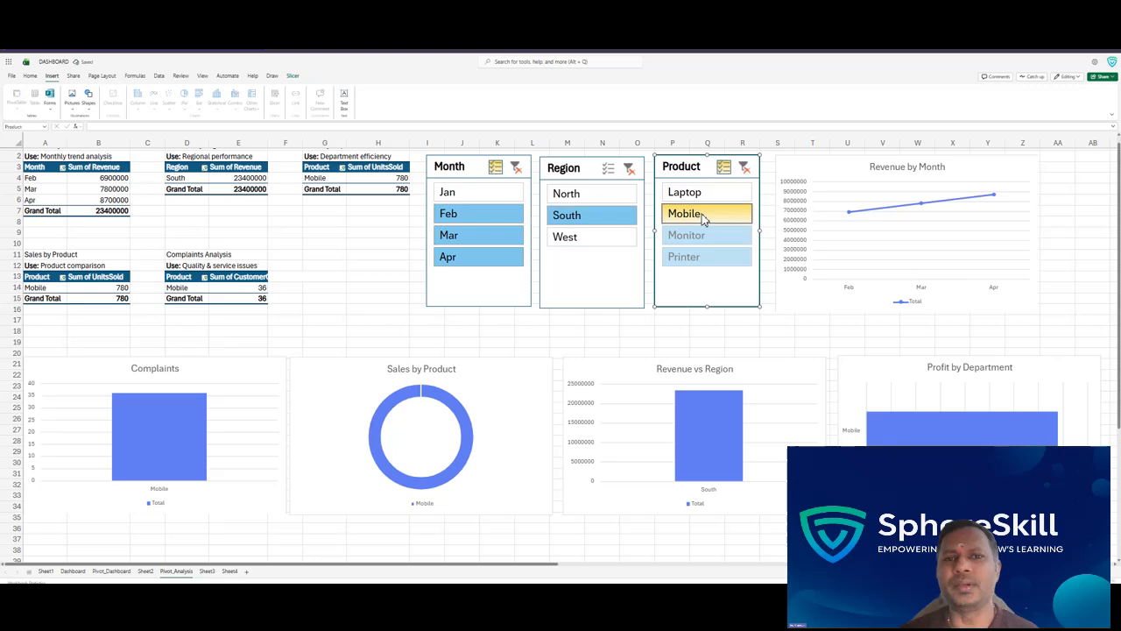
pyautogui.click(691, 198)
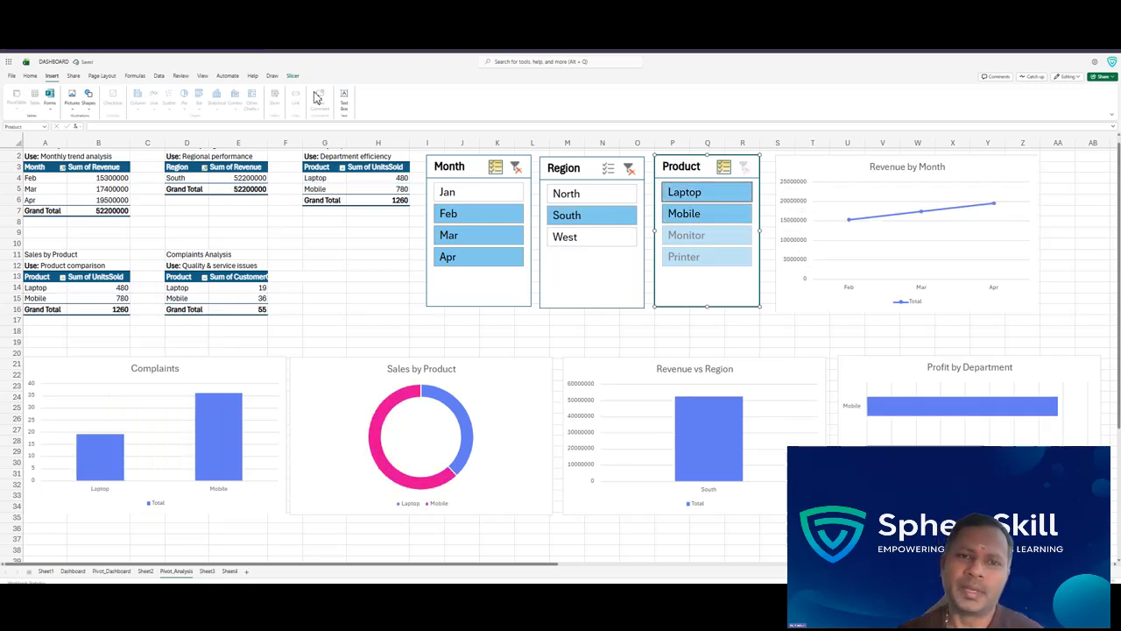
pyautogui.click(516, 169)
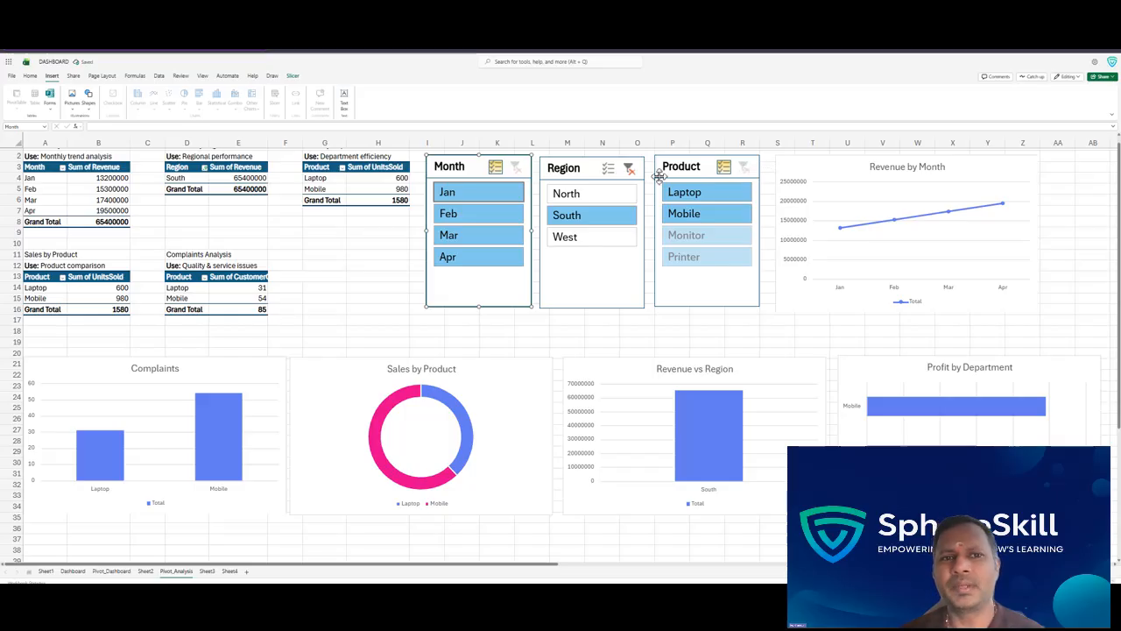
pyautogui.click(629, 170)
pyautogui.click(742, 172)
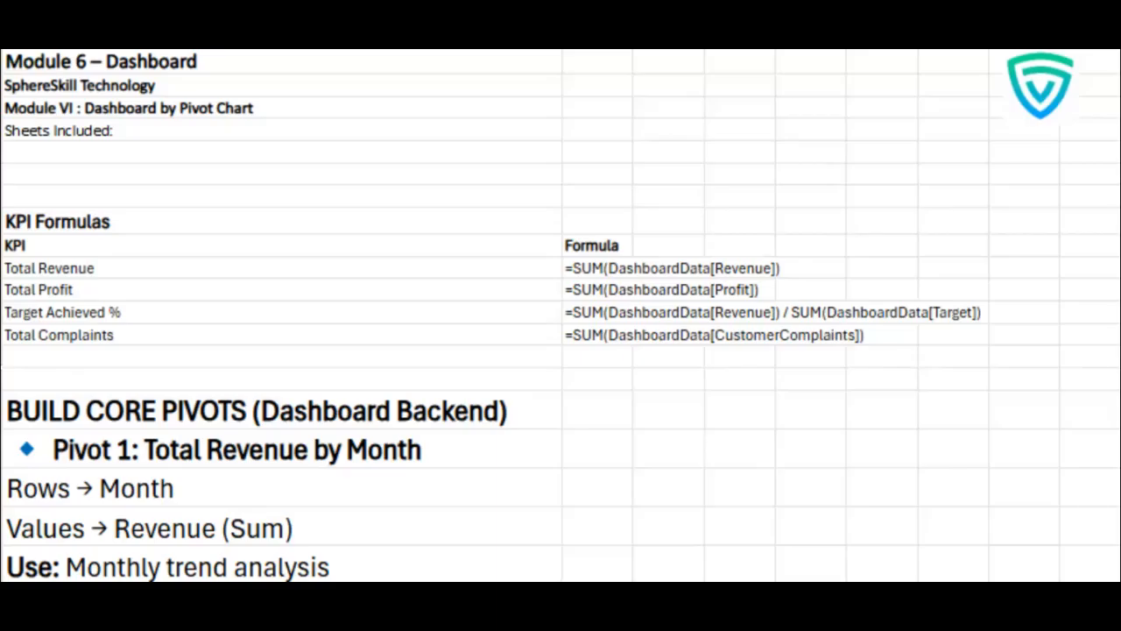
# Review the KPI formulas and core pivot notes on Sheet1 and view the dataset on Sheet5
pyautogui.scroll(-3, 171, 403)
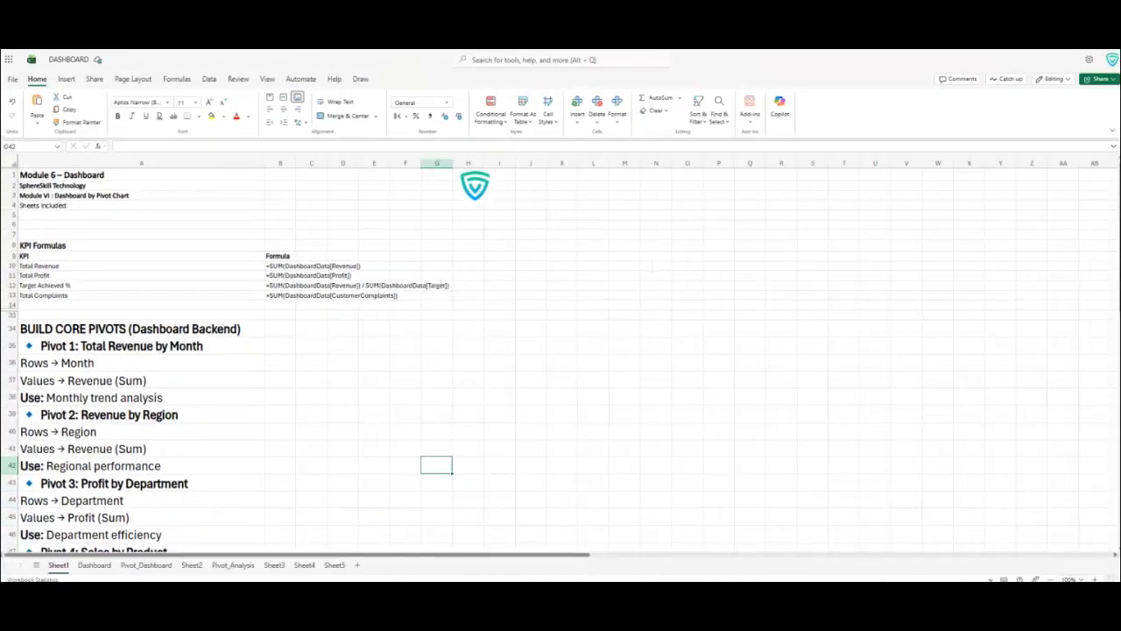
pyautogui.scroll(-1, 172, 408)
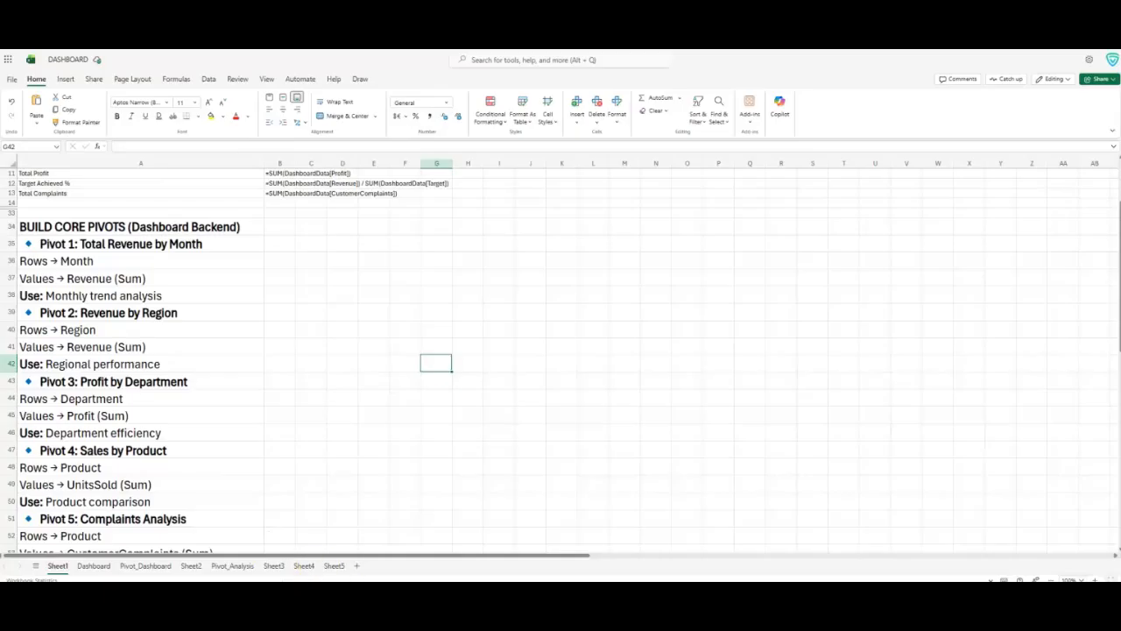
pyautogui.click(335, 567)
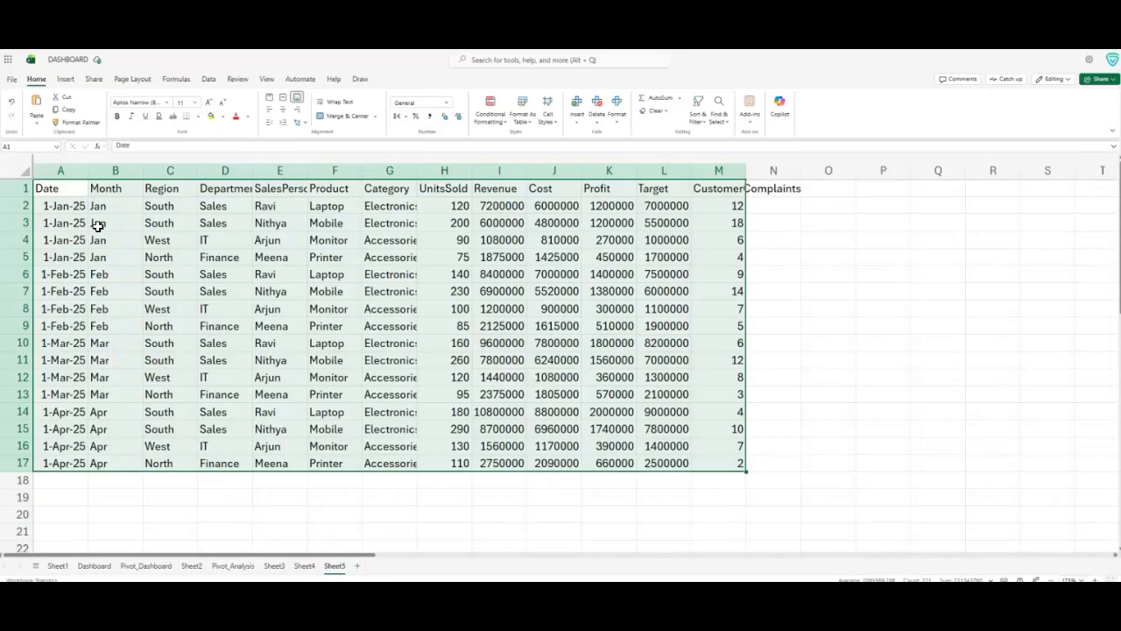
# Examine the five pivot definitions on Sheet1, from Total Revenue by Month through Complaints Analysis
pyautogui.click(57, 566)
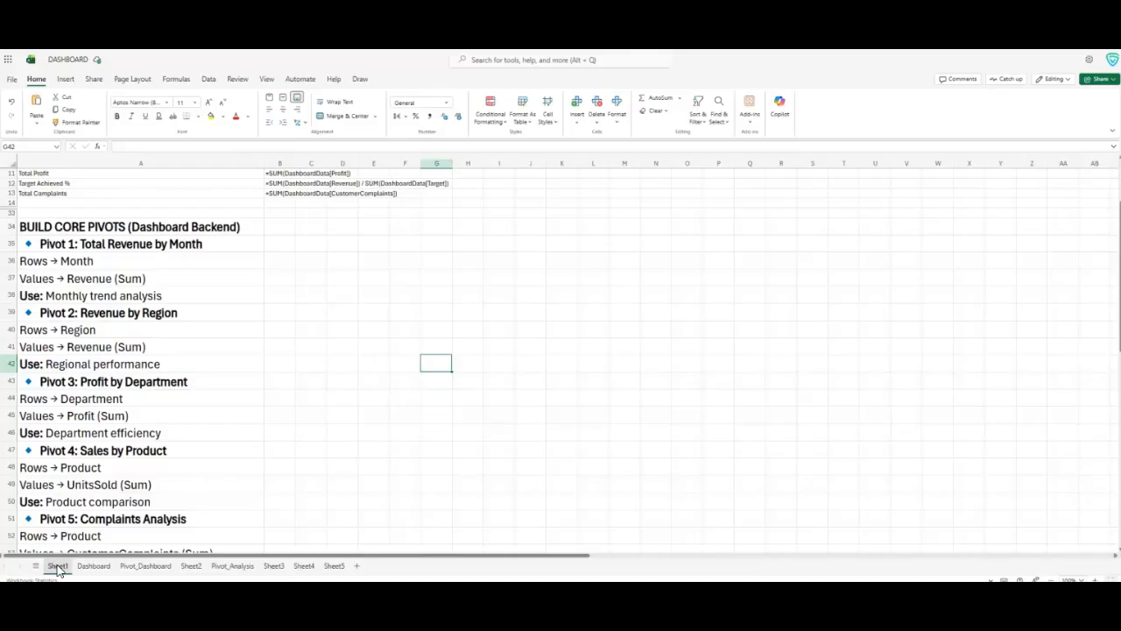
pyautogui.click(109, 240)
pyautogui.click(104, 316)
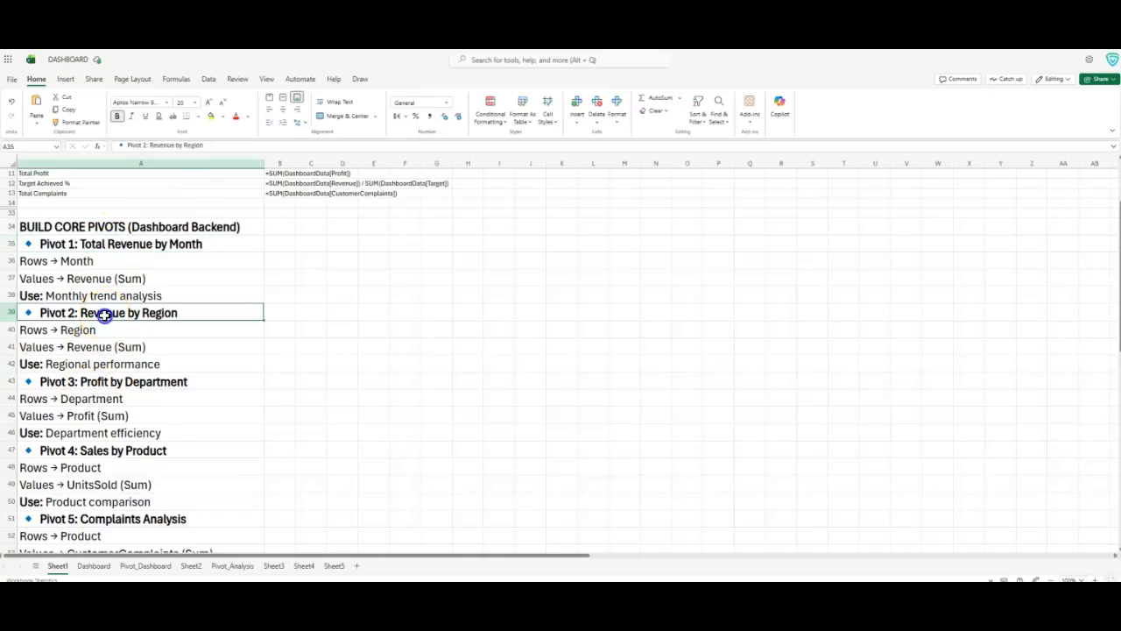
pyautogui.click(112, 378)
pyautogui.scroll(-2, 112, 374)
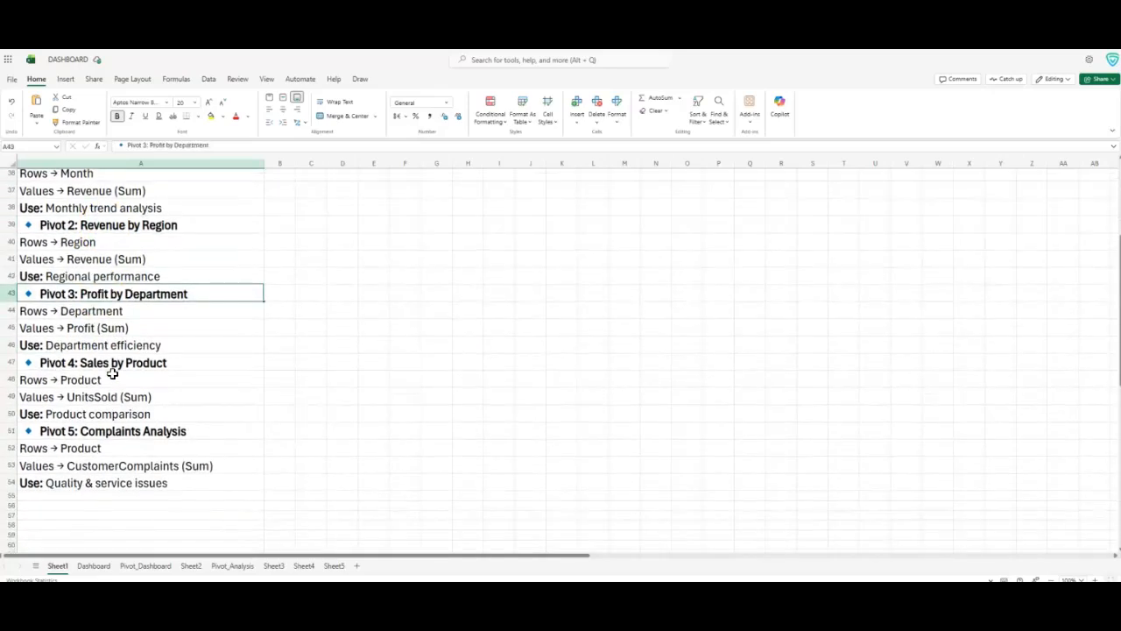
pyautogui.click(106, 363)
pyautogui.click(114, 431)
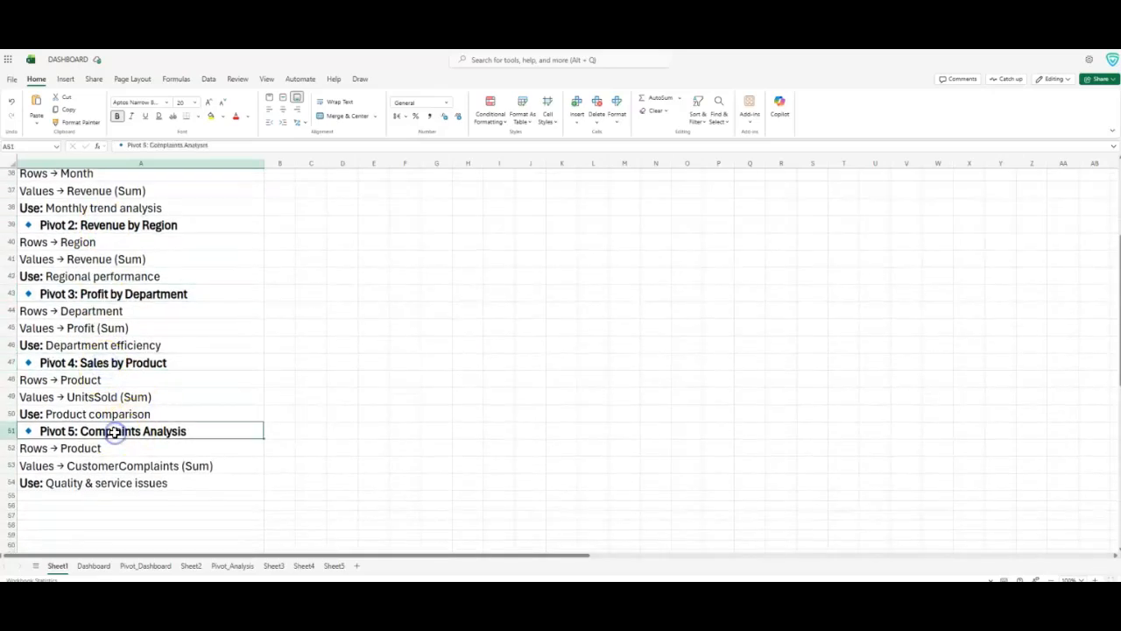
pyautogui.scroll(5, 114, 430)
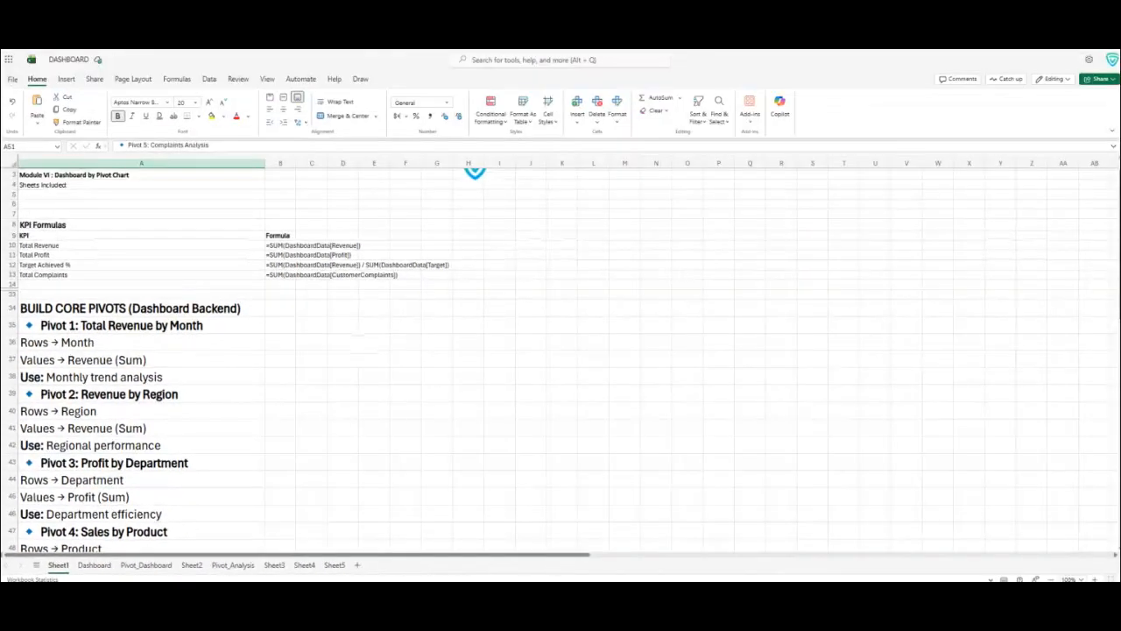
# Widen column M on Sheet5 to fit its CustomerComplaints heading
pyautogui.click(335, 565)
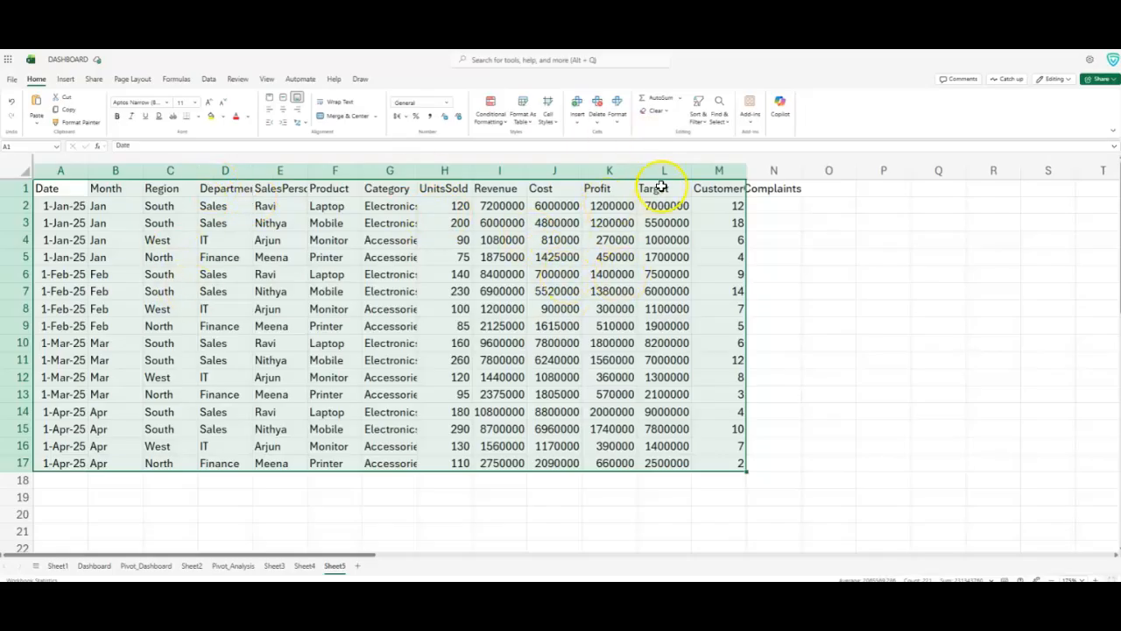
pyautogui.doubleClick(746, 170)
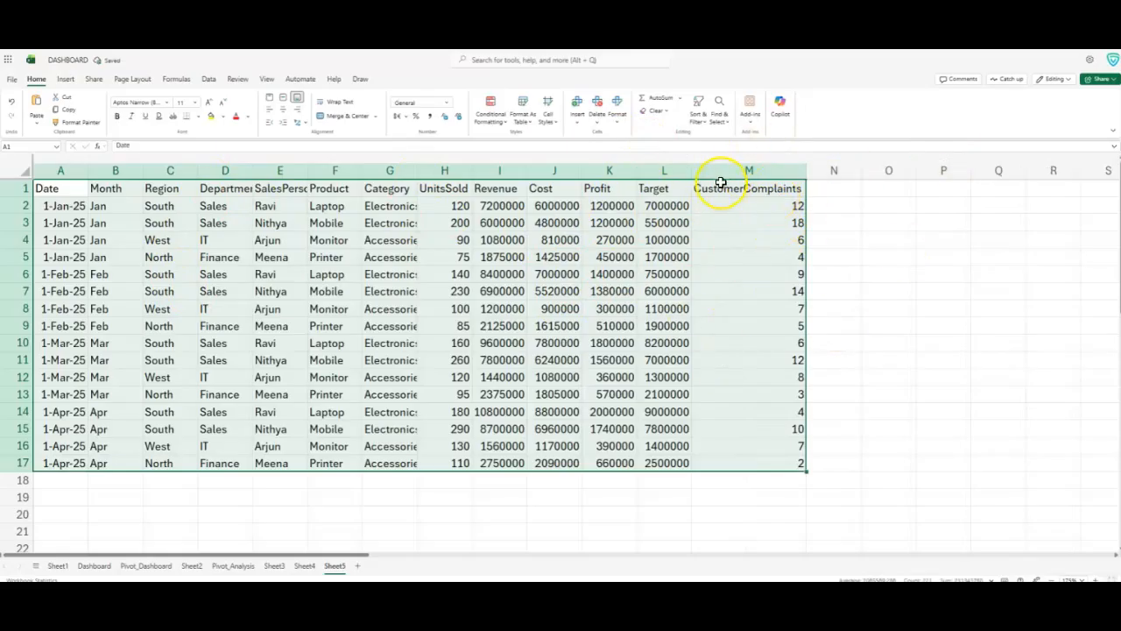
# Insert a PivotTable on a new worksheet from the Sheet5 data range A1:M17
pyautogui.click(63, 81)
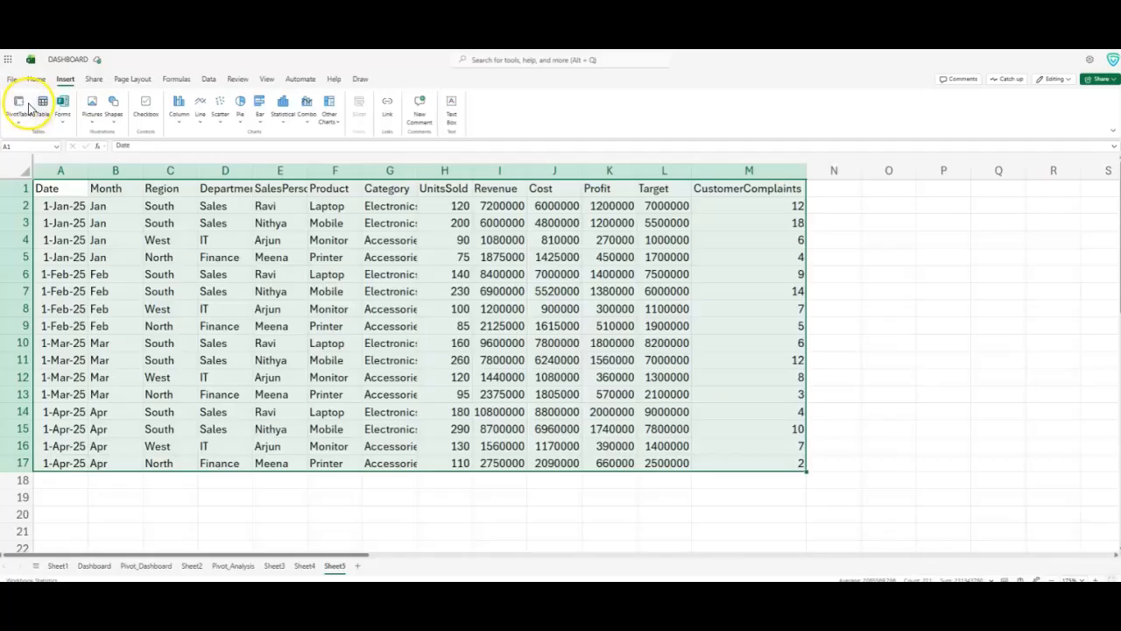
pyautogui.click(15, 104)
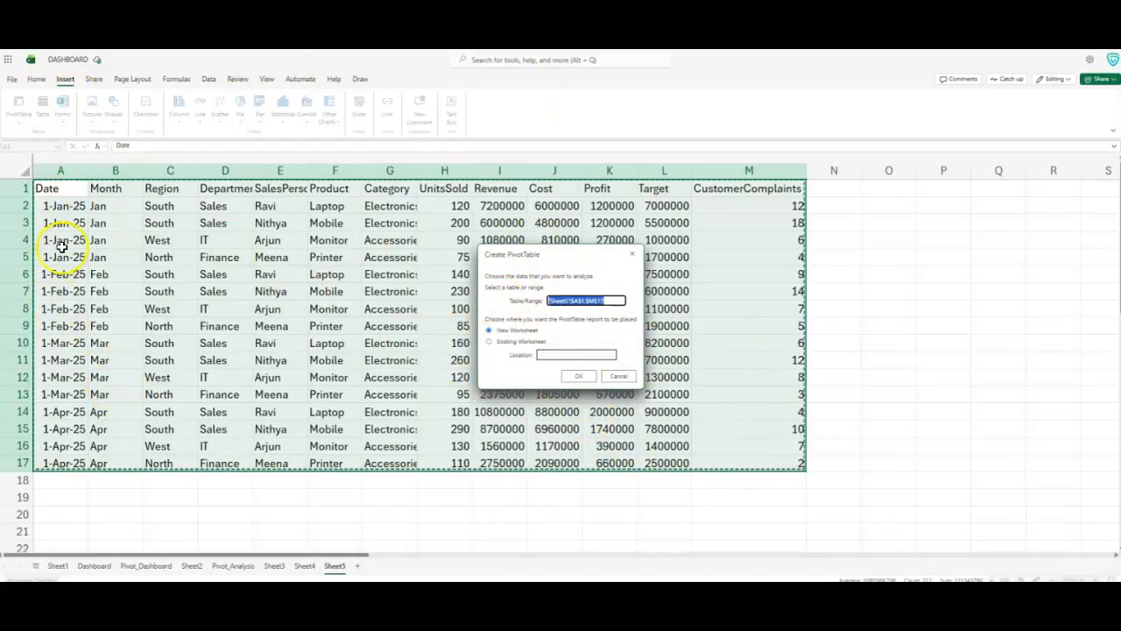
pyautogui.click(578, 375)
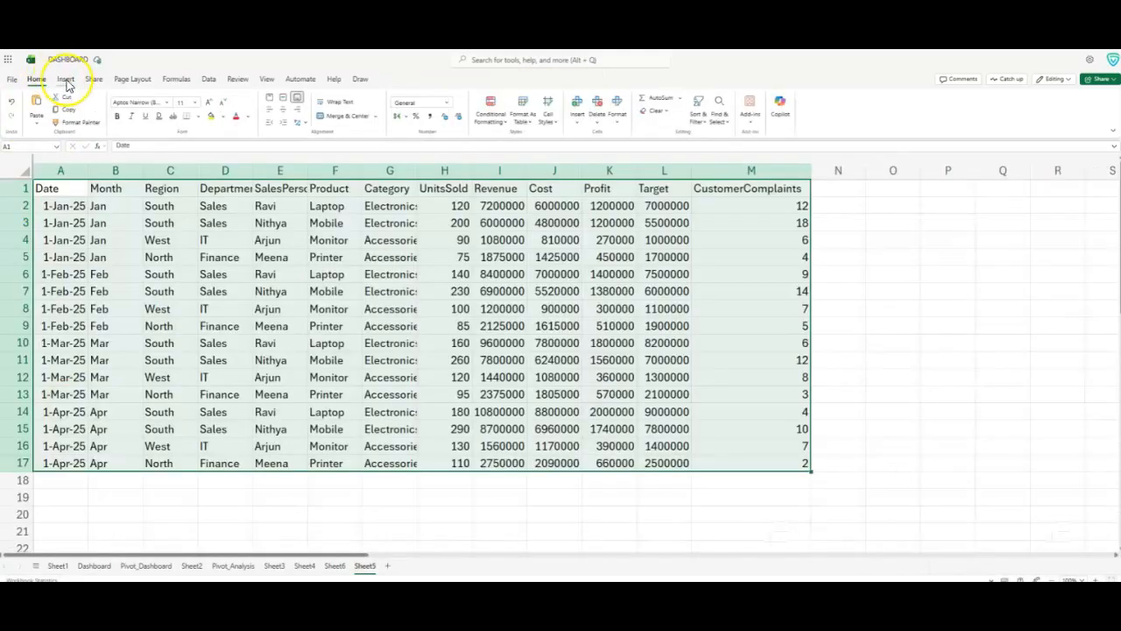
# Convert the selected Sheet5 data range A1:M17 into a table
pyautogui.click(67, 80)
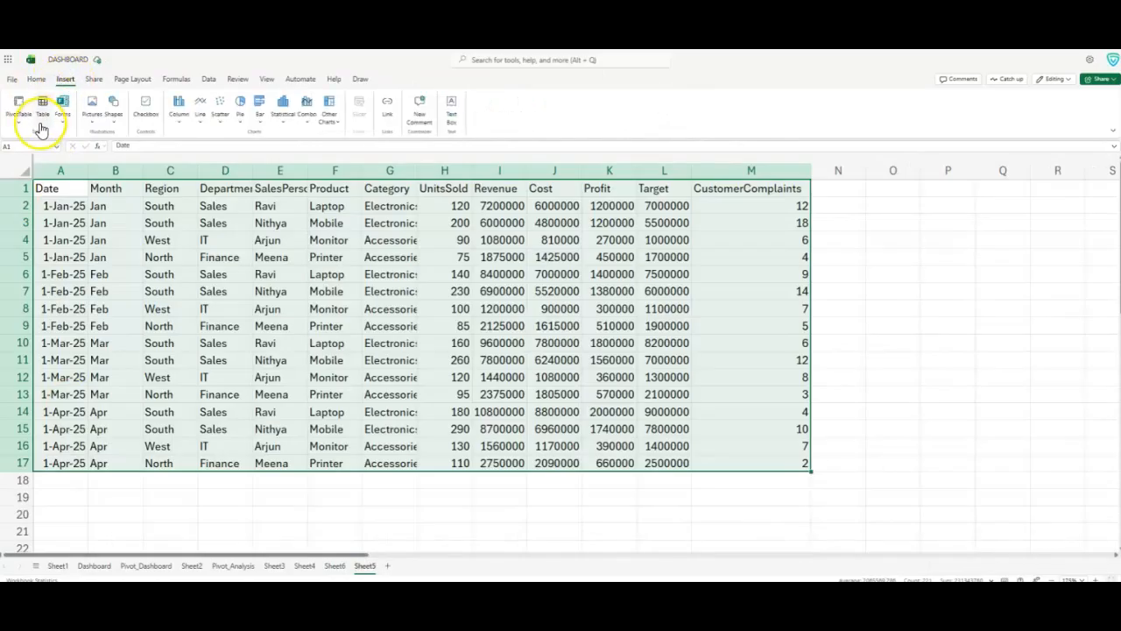
pyautogui.click(43, 104)
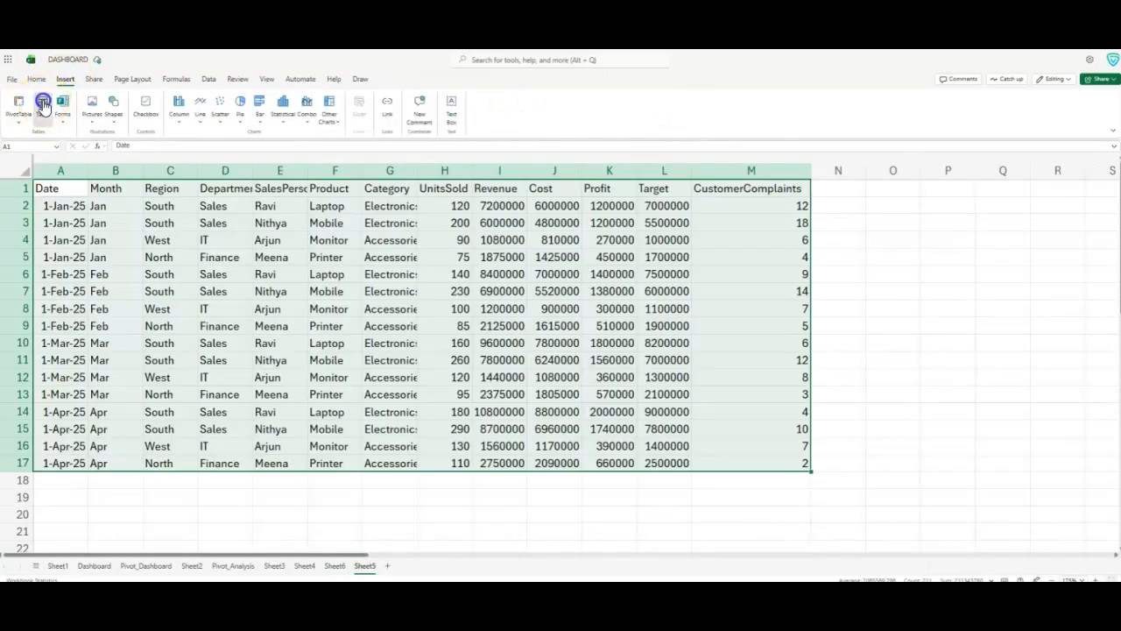
pyautogui.click(594, 343)
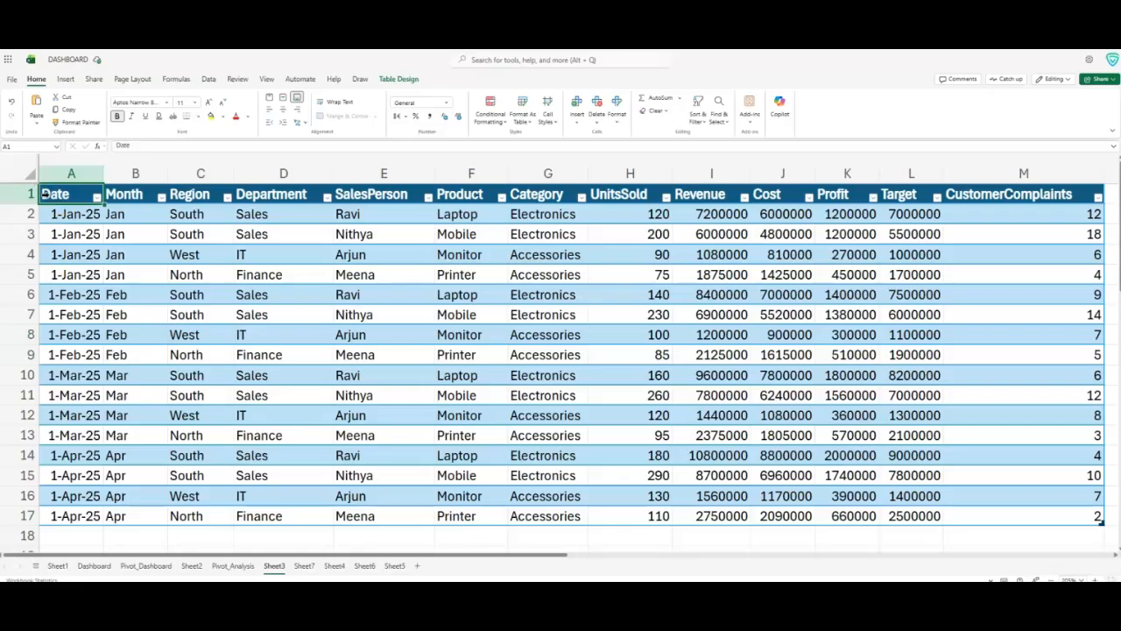
# Insert a PivotTable on a new worksheet from the whole SalesData table on Sheet3
pyautogui.hotkey('ctrl', 'shift', 'Down')
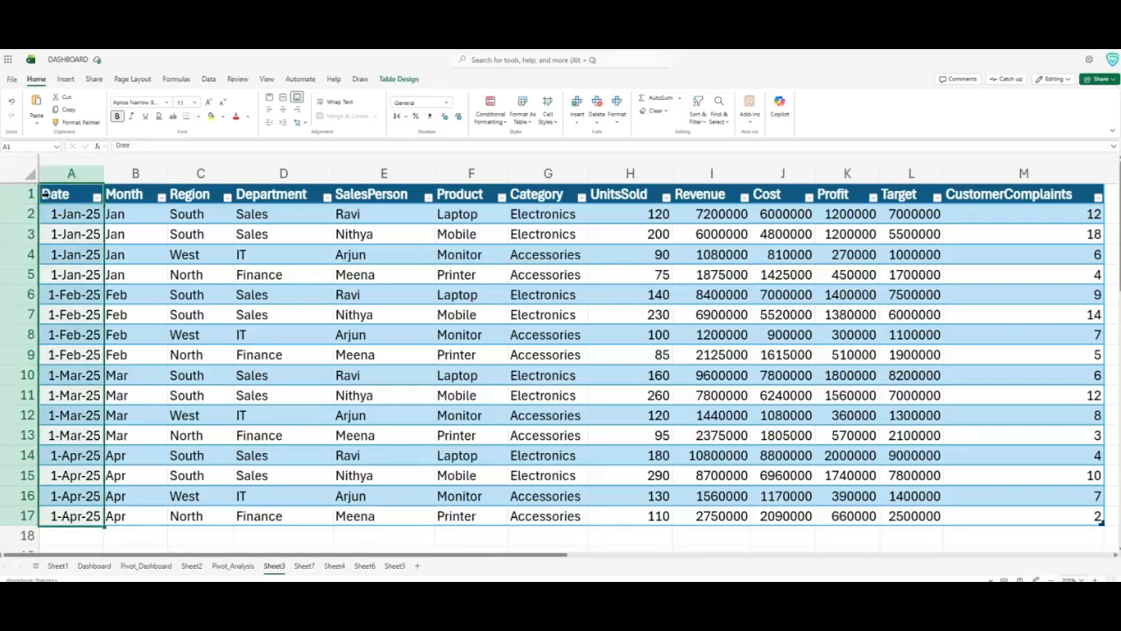
pyautogui.hotkey('ctrl', 'shift', 'Right')
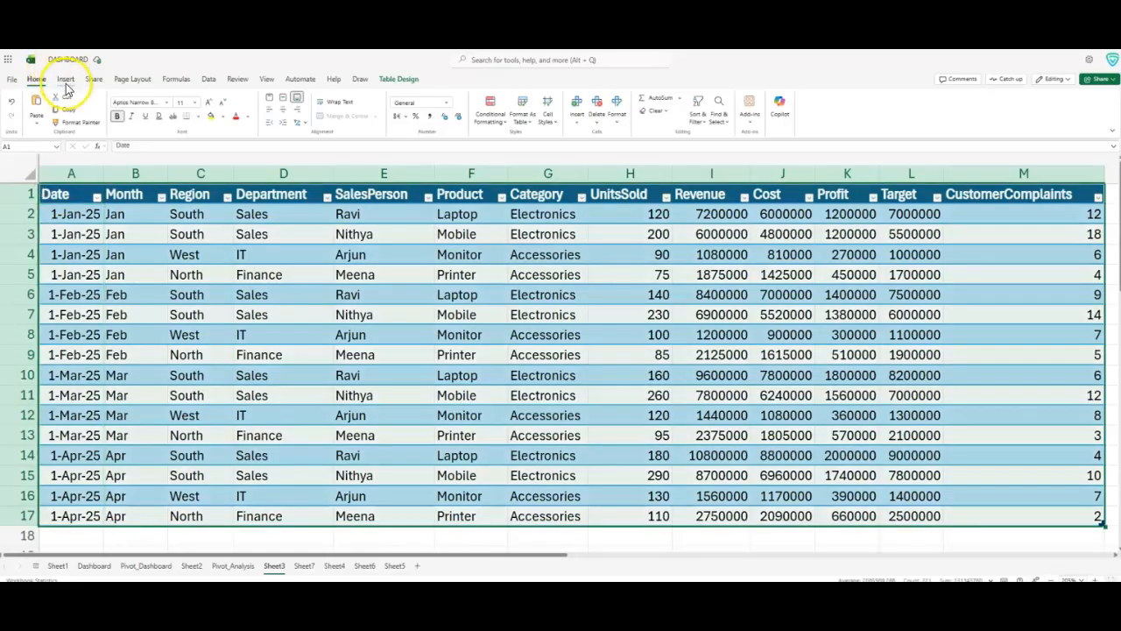
pyautogui.click(66, 81)
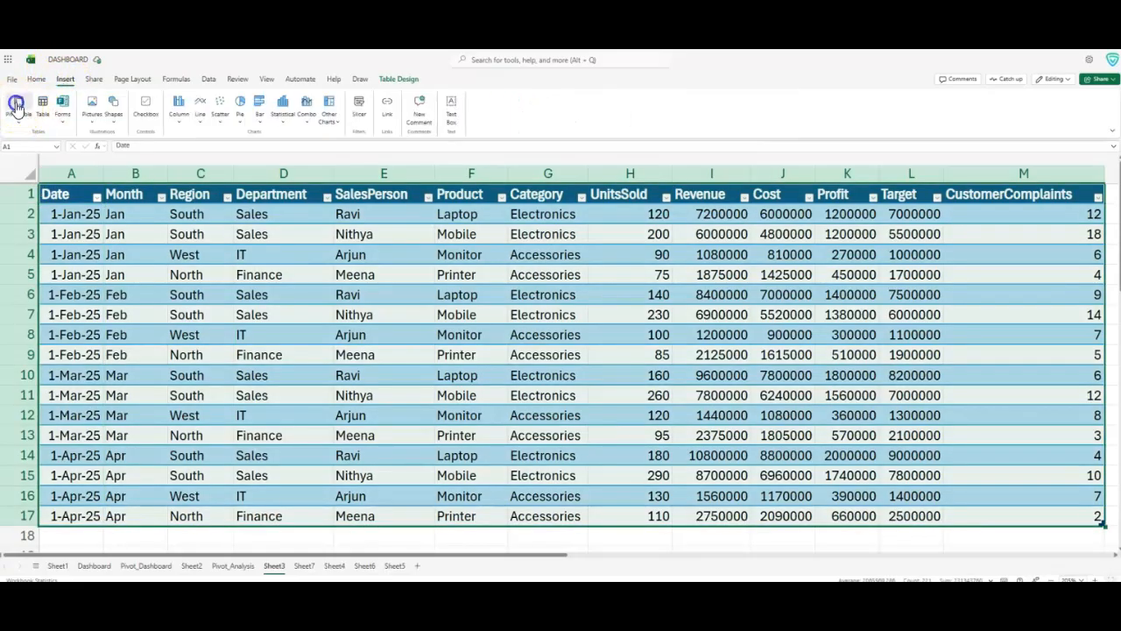
pyautogui.click(17, 105)
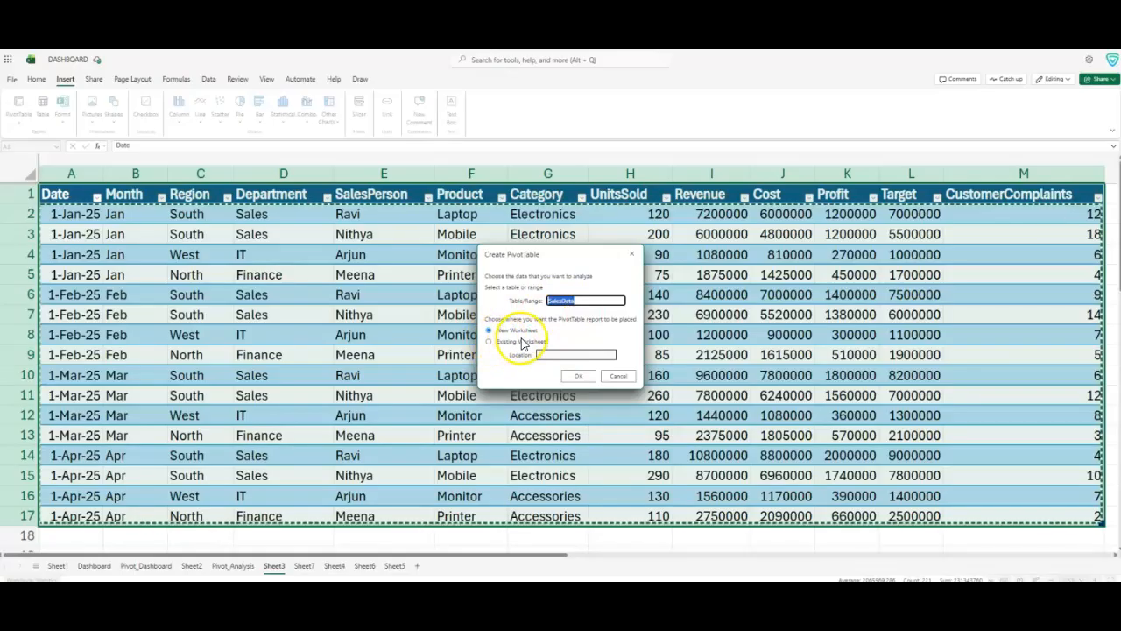
pyautogui.click(577, 376)
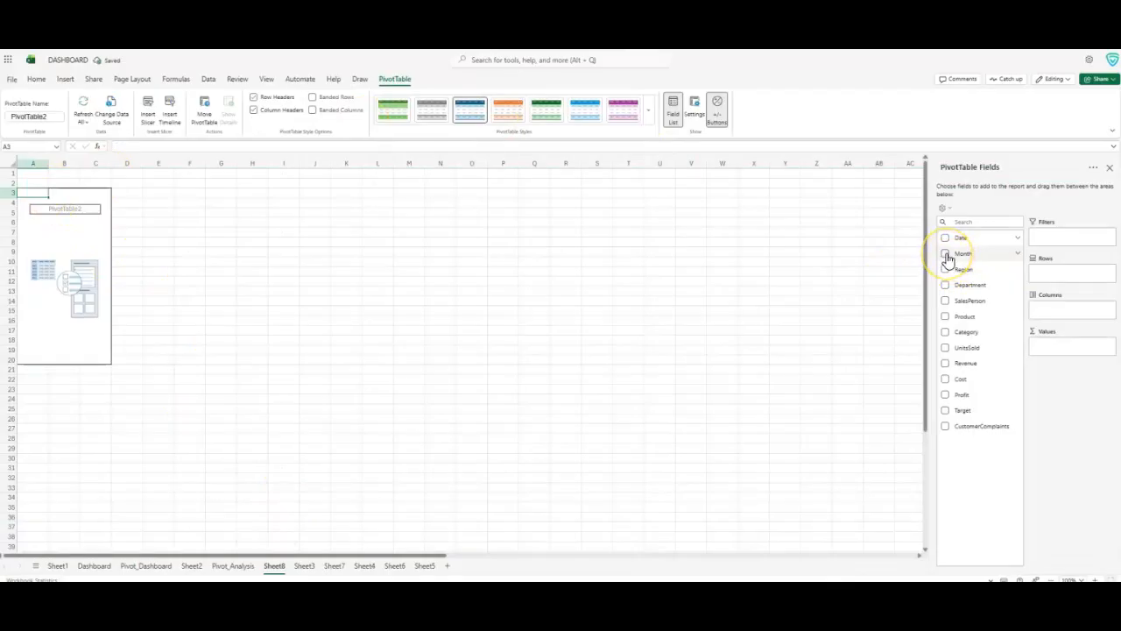
# Set up the new PivotTable with Month as rows and the sum of Revenue as values
pyautogui.click(945, 254)
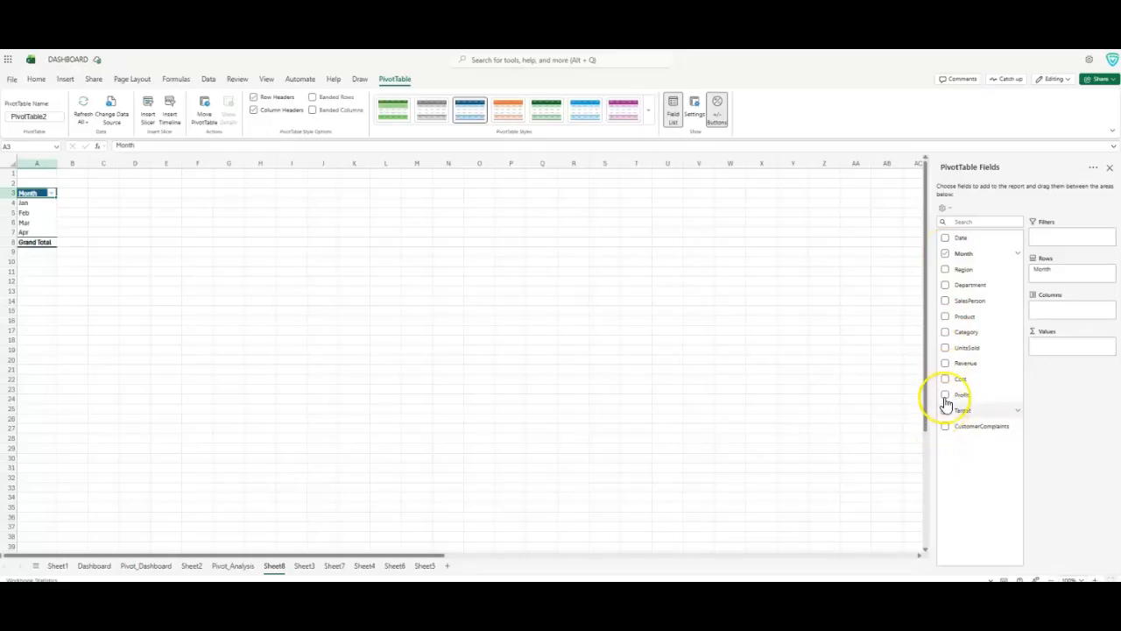
pyautogui.click(945, 362)
pyautogui.click(305, 231)
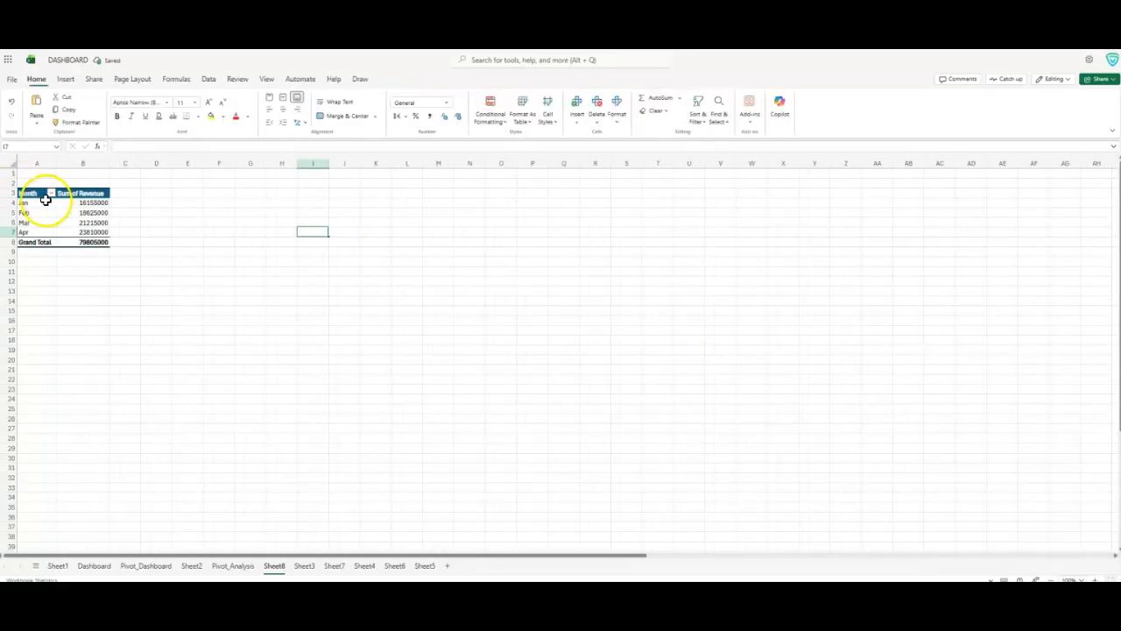
# Check the Pivot 2 definition on Sheet1 and try inserting a SalesData PivotTable at cell I7 of Sheet8 with the Region field
pyautogui.click(58, 565)
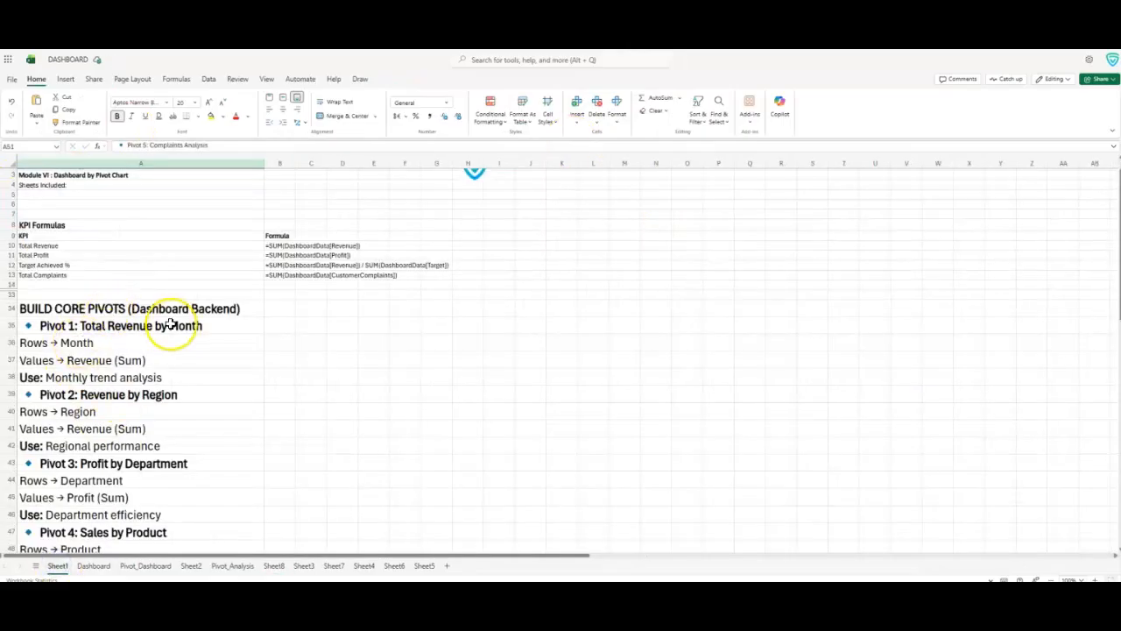
pyautogui.click(117, 394)
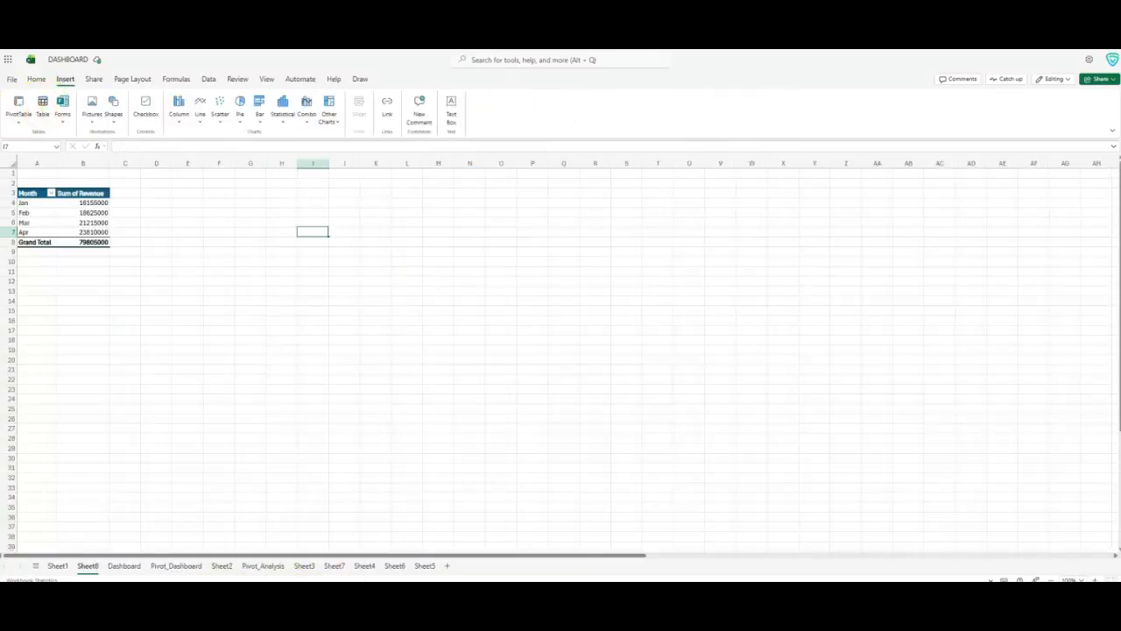
pyautogui.click(19, 104)
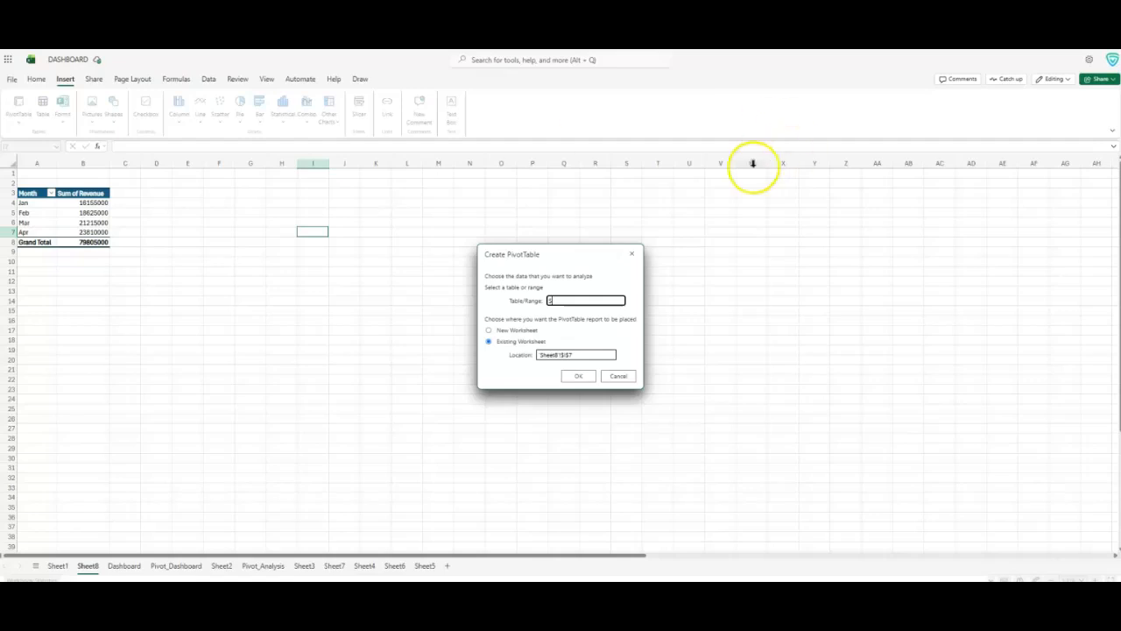
pyautogui.write('SalesData')
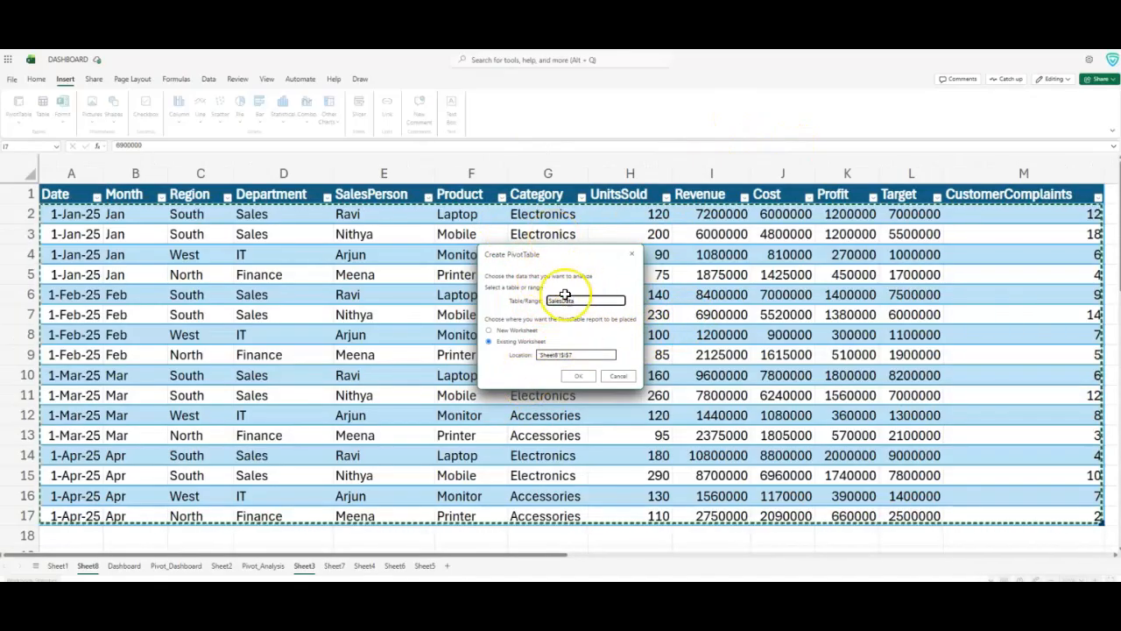
pyautogui.click(571, 377)
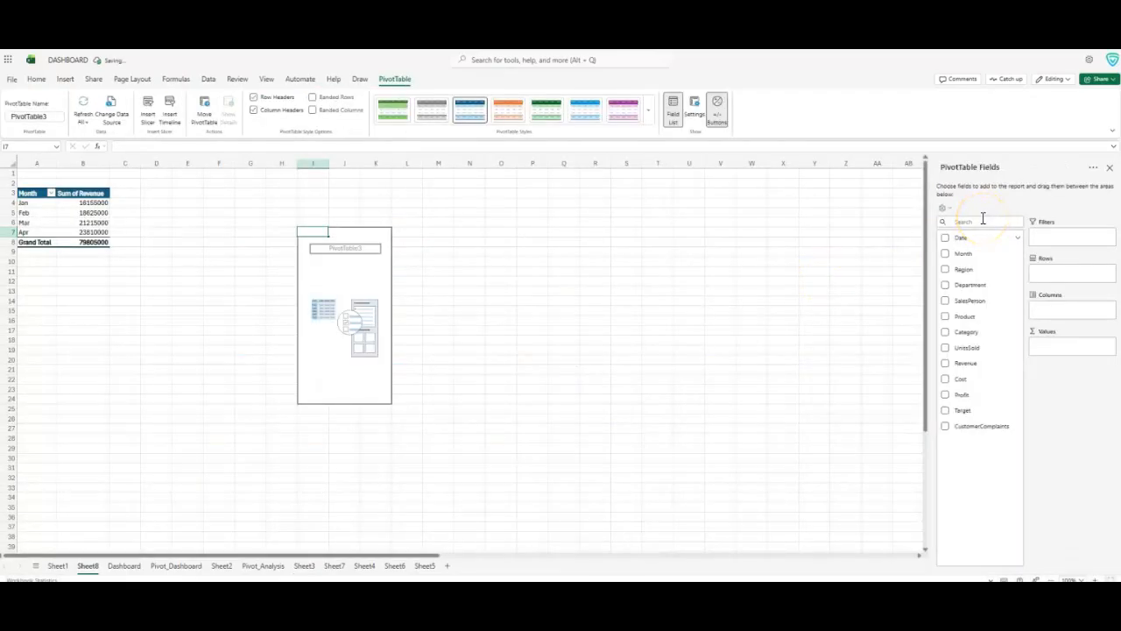
pyautogui.click(944, 268)
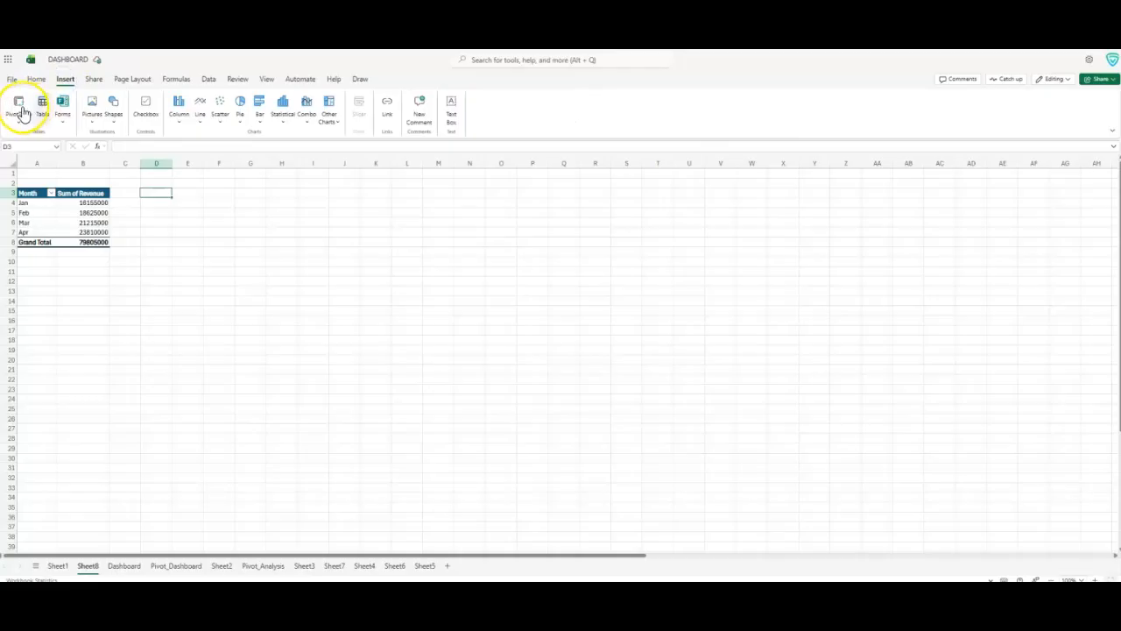
# Insert a PivotTable at cell D3 of Sheet8 from salesdata, with Region as rows and the sum of Revenue as values
pyautogui.click(19, 103)
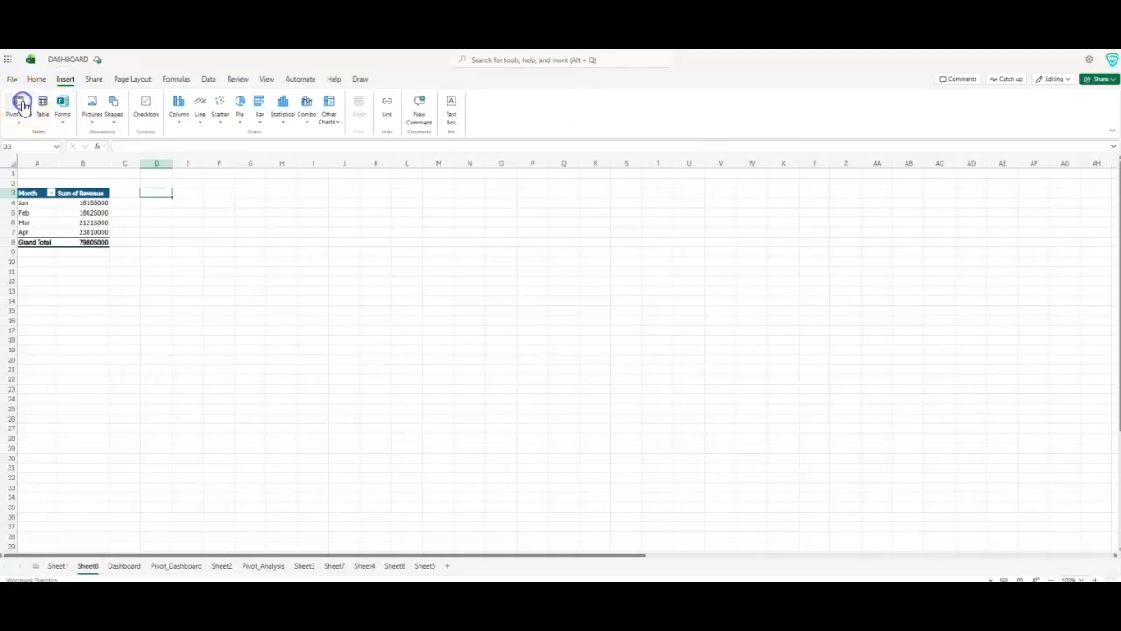
pyautogui.click(550, 300)
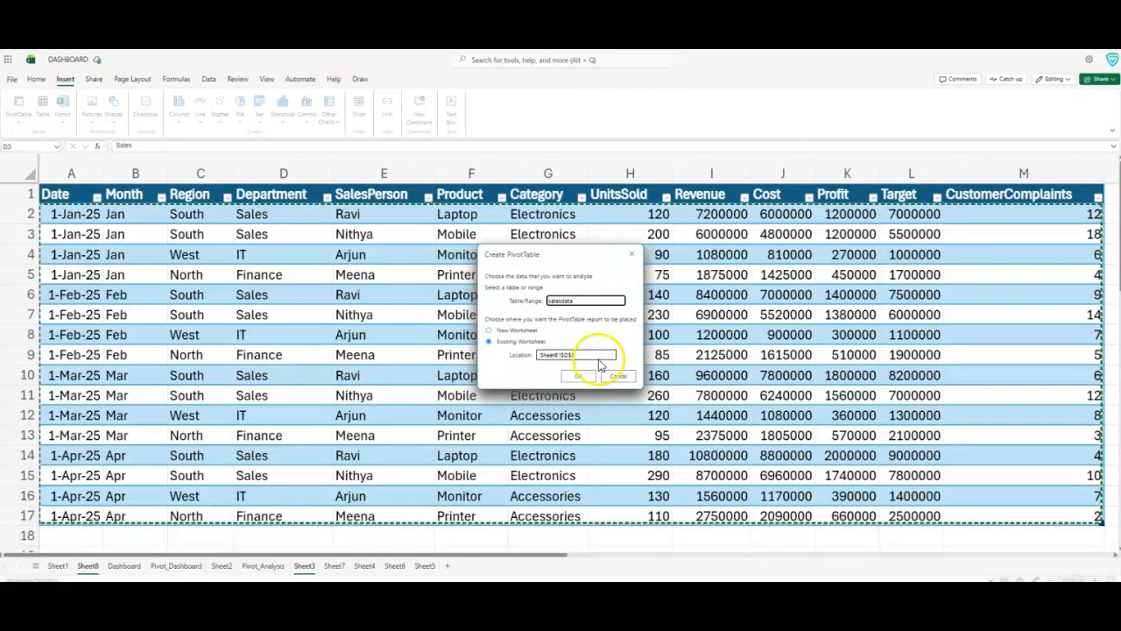
pyautogui.click(576, 375)
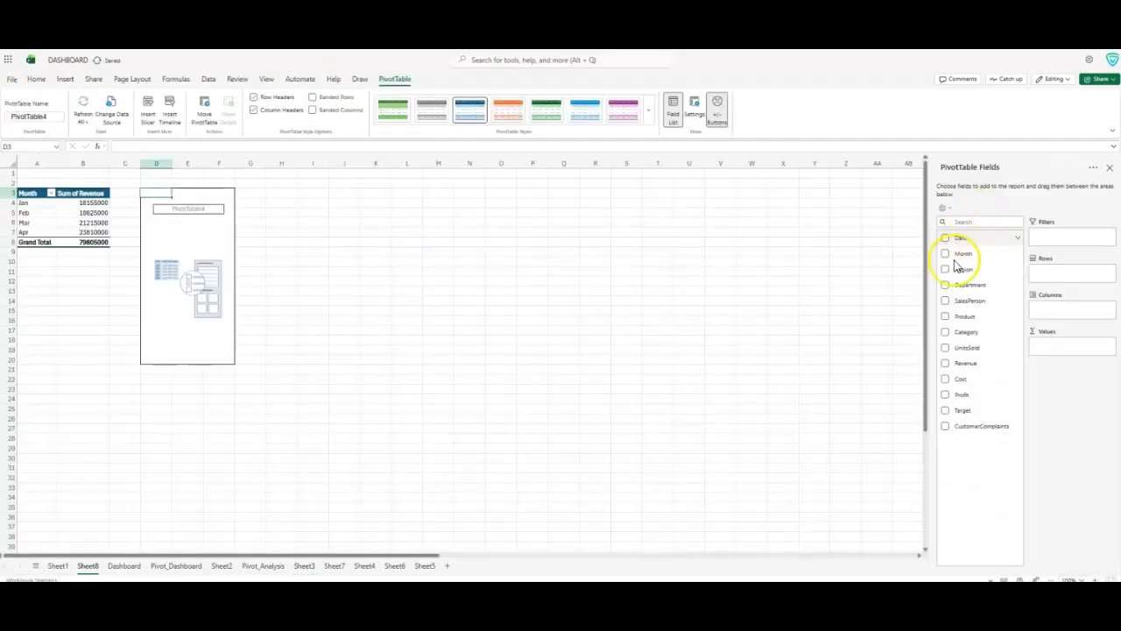
pyautogui.click(945, 269)
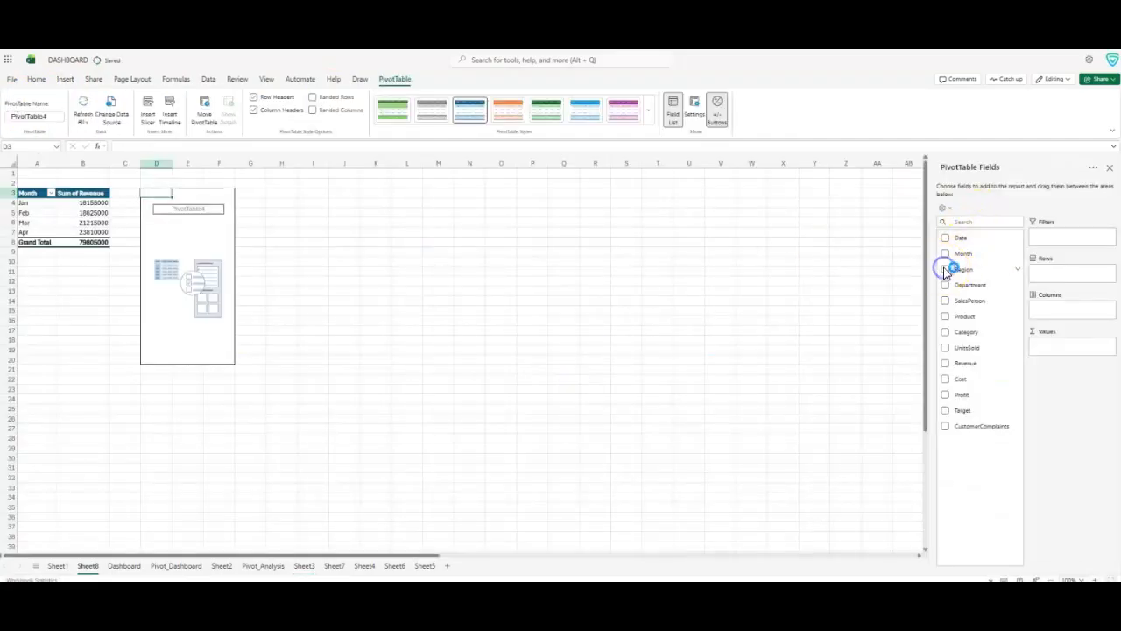
pyautogui.click(945, 363)
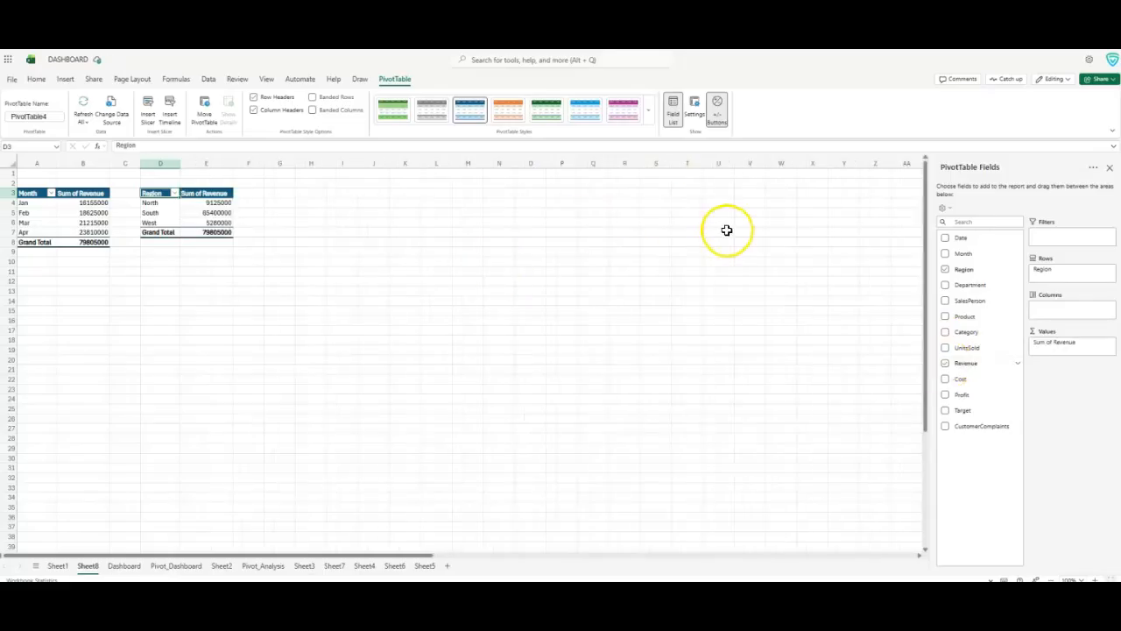
pyautogui.click(374, 203)
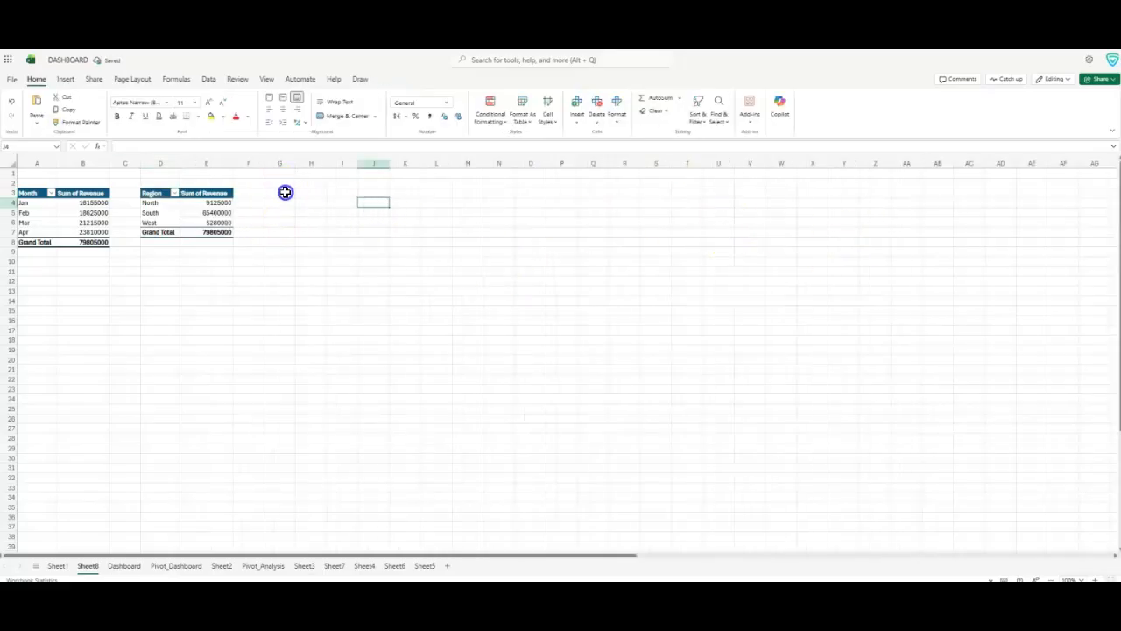
# Check the Pivot 3 definition on Sheet1 and insert a PivotTable from salesdata at cell G3 of Sheet8
pyautogui.click(60, 566)
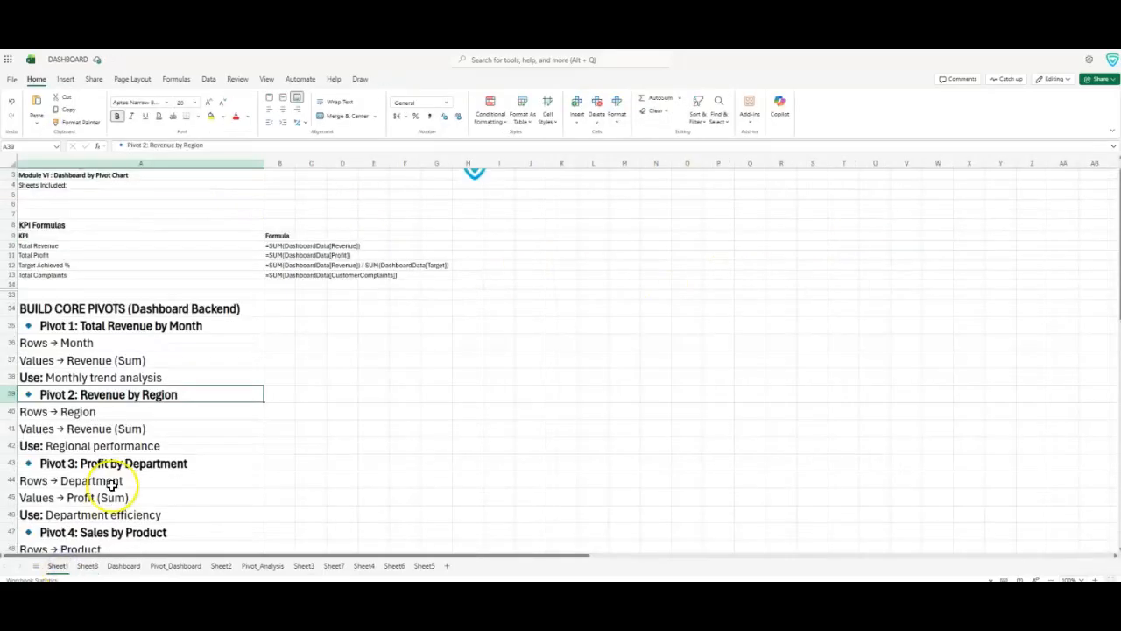
pyautogui.scroll(-3, 195, 417)
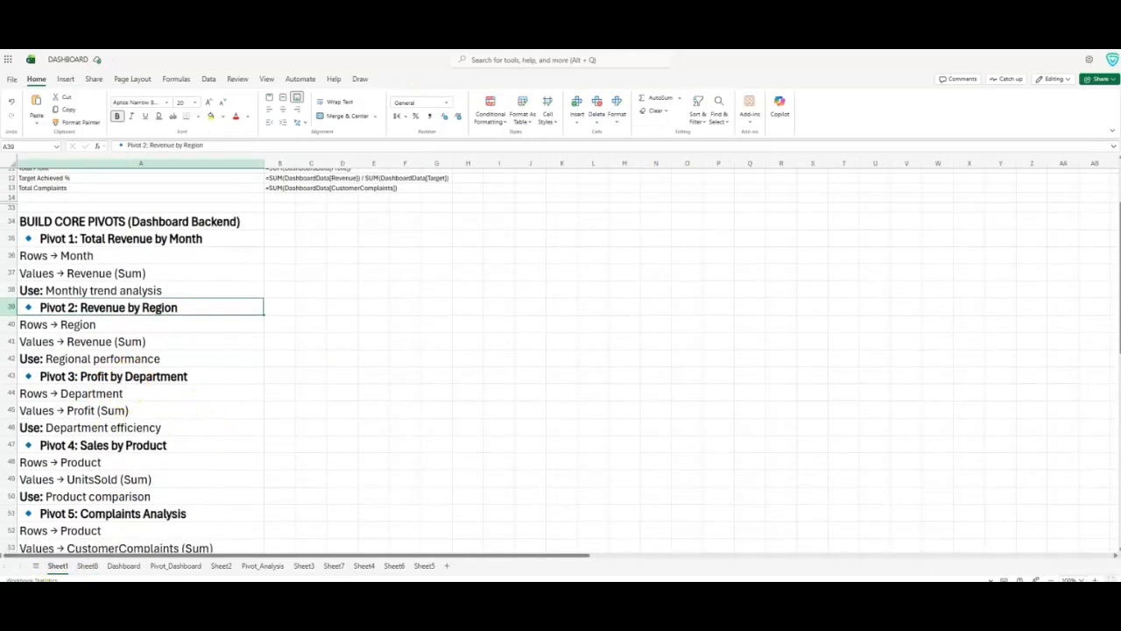
pyautogui.click(88, 565)
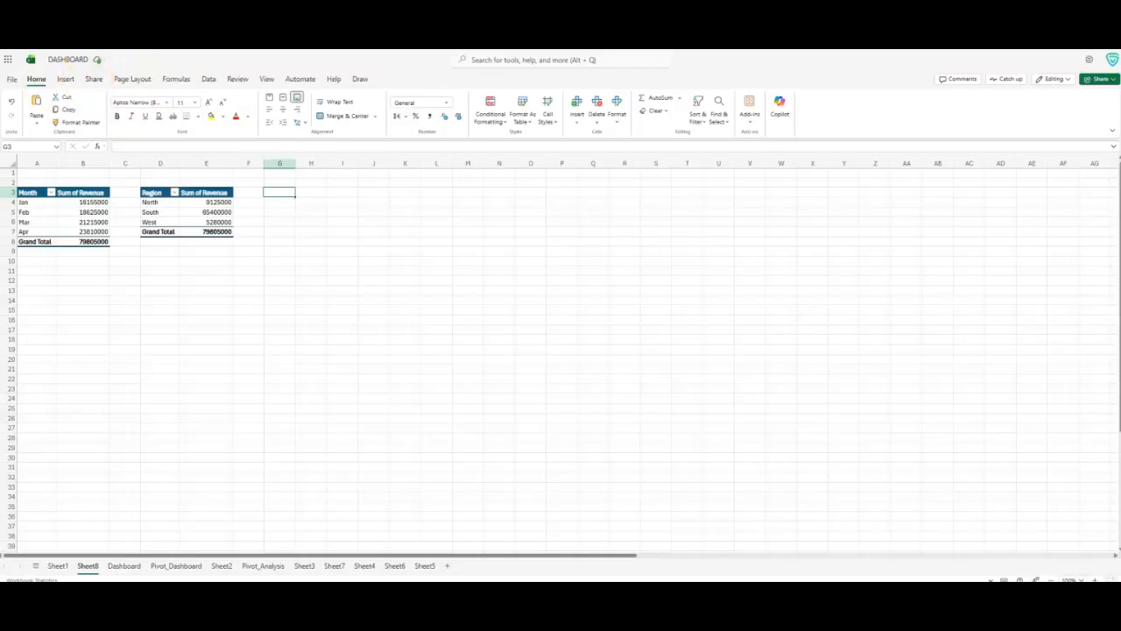
pyautogui.click(68, 80)
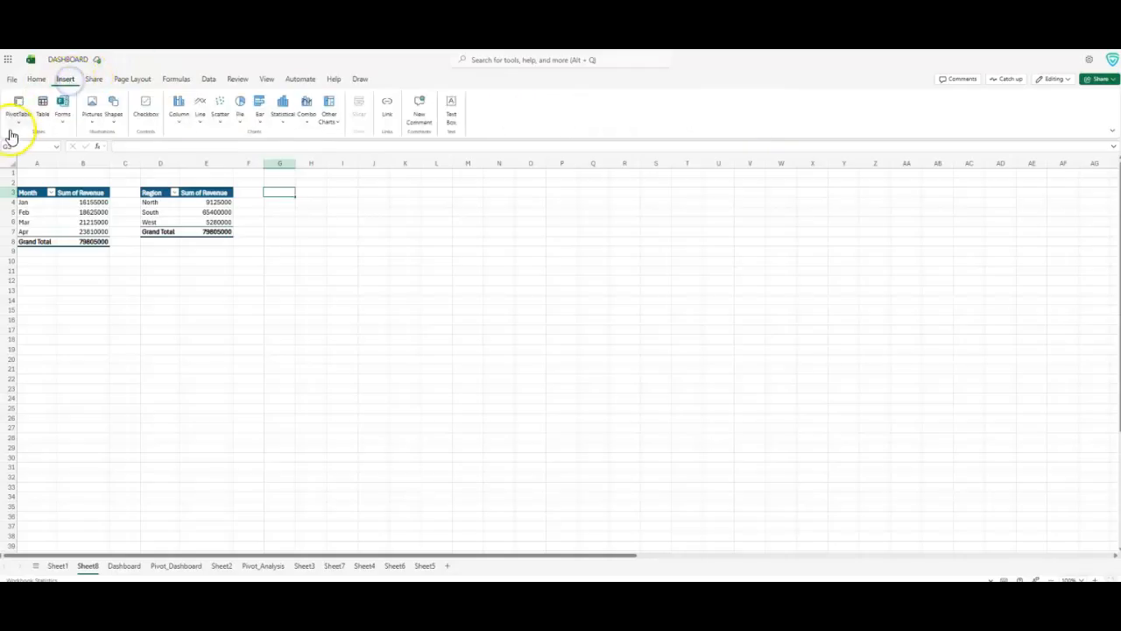
pyautogui.click(19, 107)
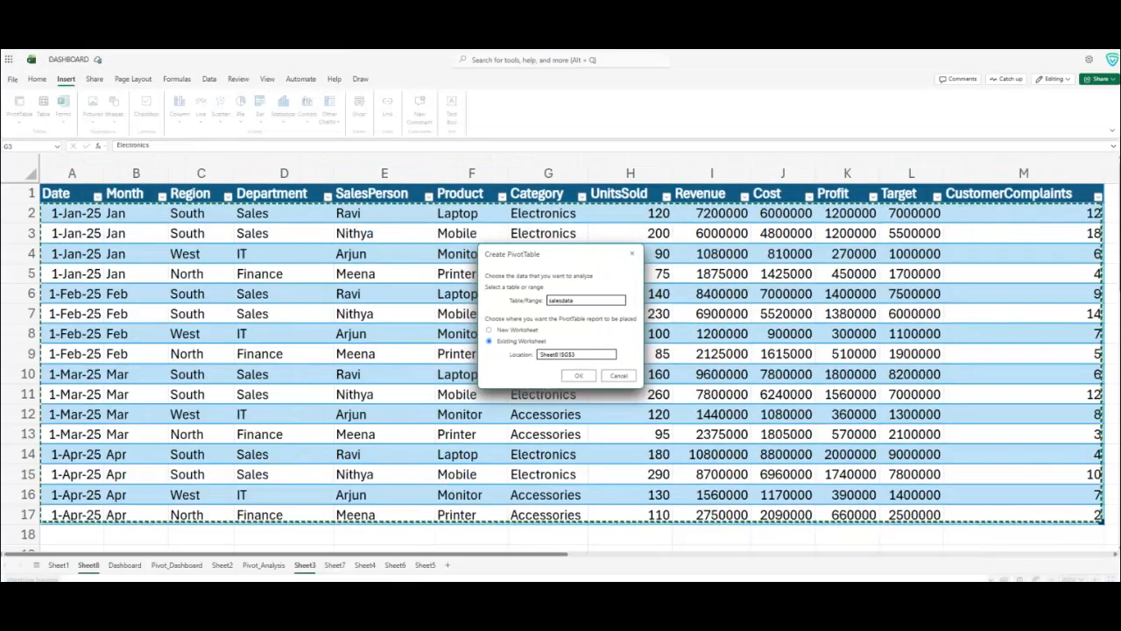
pyautogui.click(355, 473)
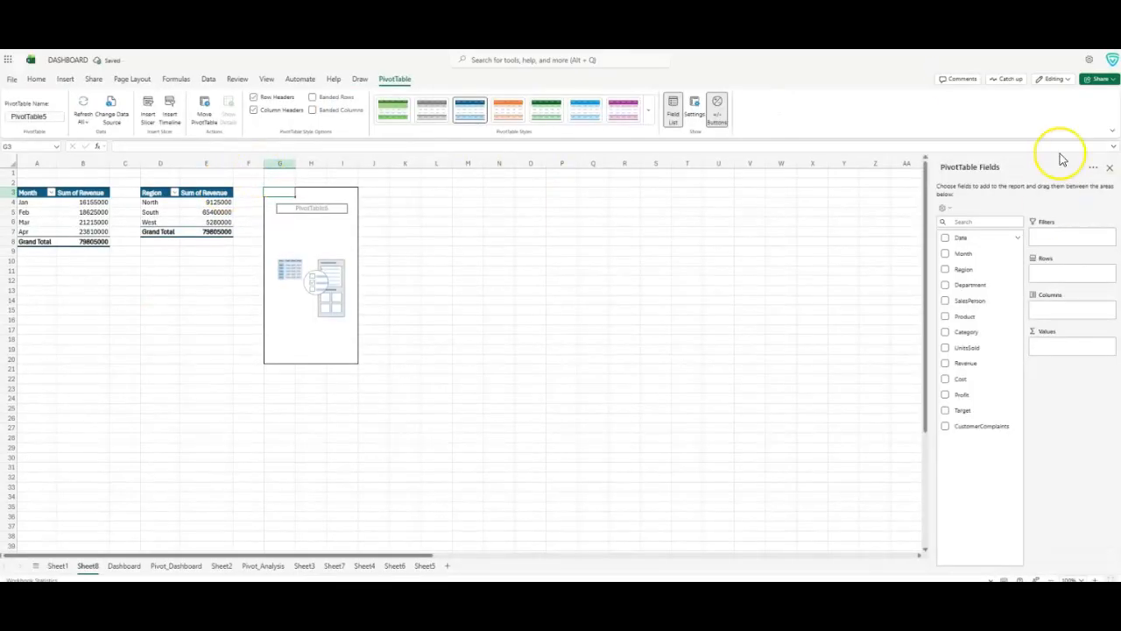
# Recheck the definition on Sheet1 and set the G3 PivotTable to Department rows with the sum of Profit as values
pyautogui.click(57, 564)
pyautogui.click(87, 566)
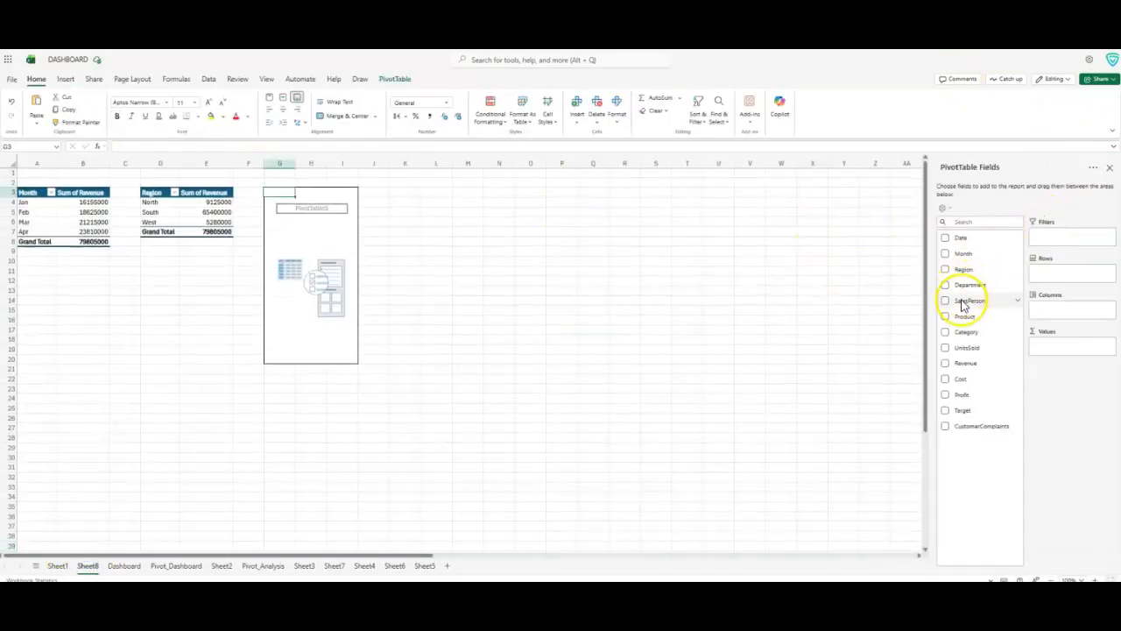
pyautogui.click(946, 286)
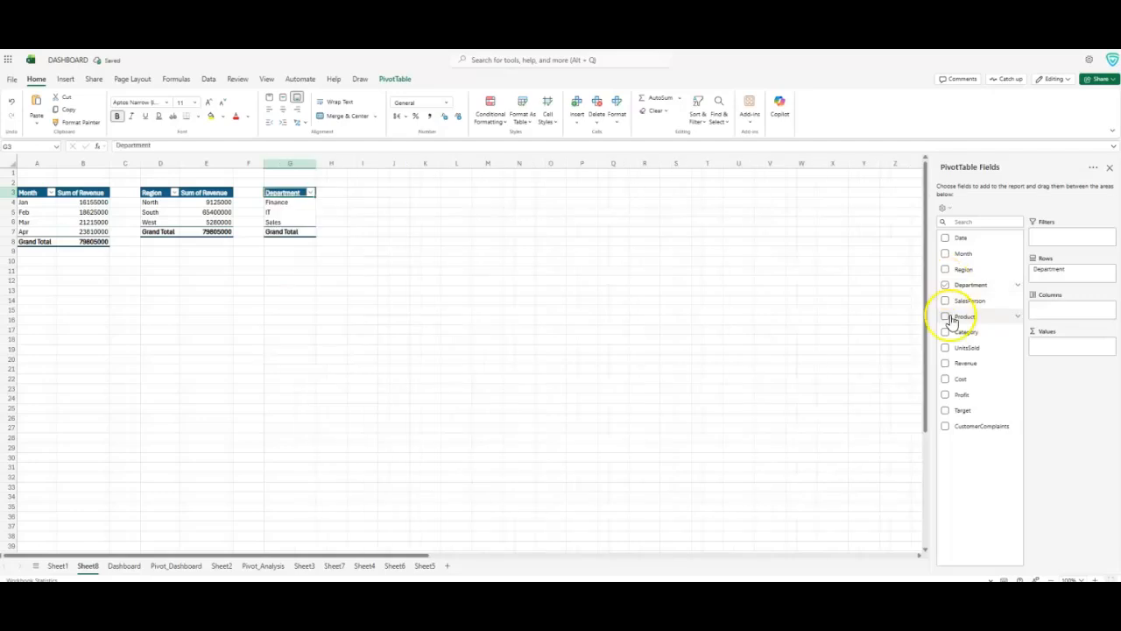
pyautogui.click(946, 395)
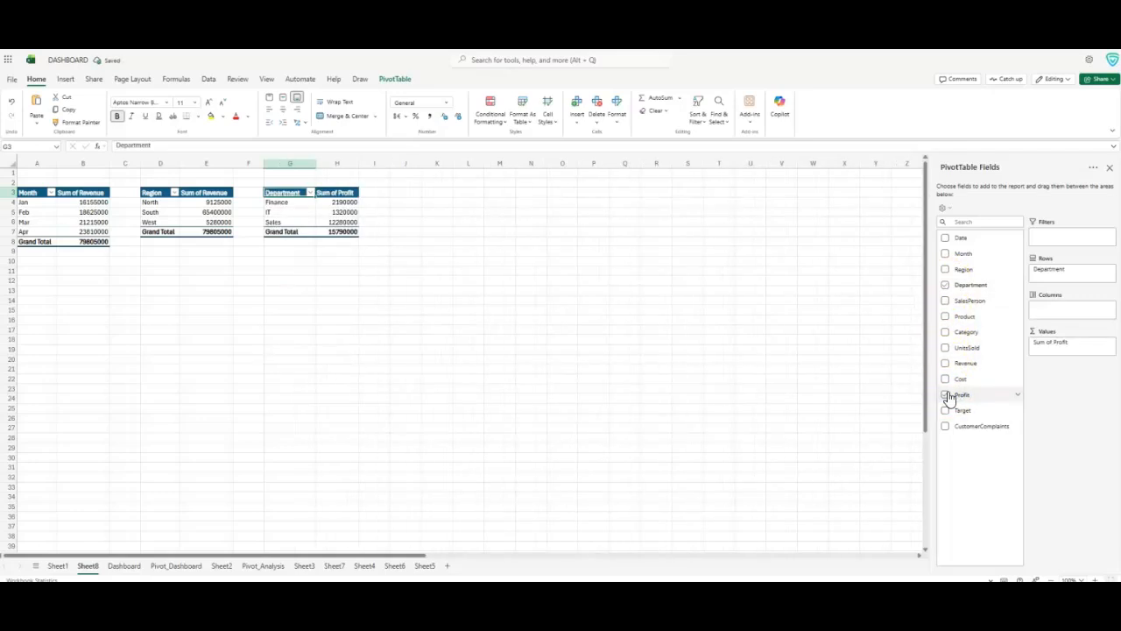
# Check the Pivot 4 definition on Sheet1 and insert a PivotTable at cell A11 of Sheet8 with Product rows and the sum of UnitsSold as values
pyautogui.click(42, 270)
pyautogui.click(66, 79)
pyautogui.click(19, 107)
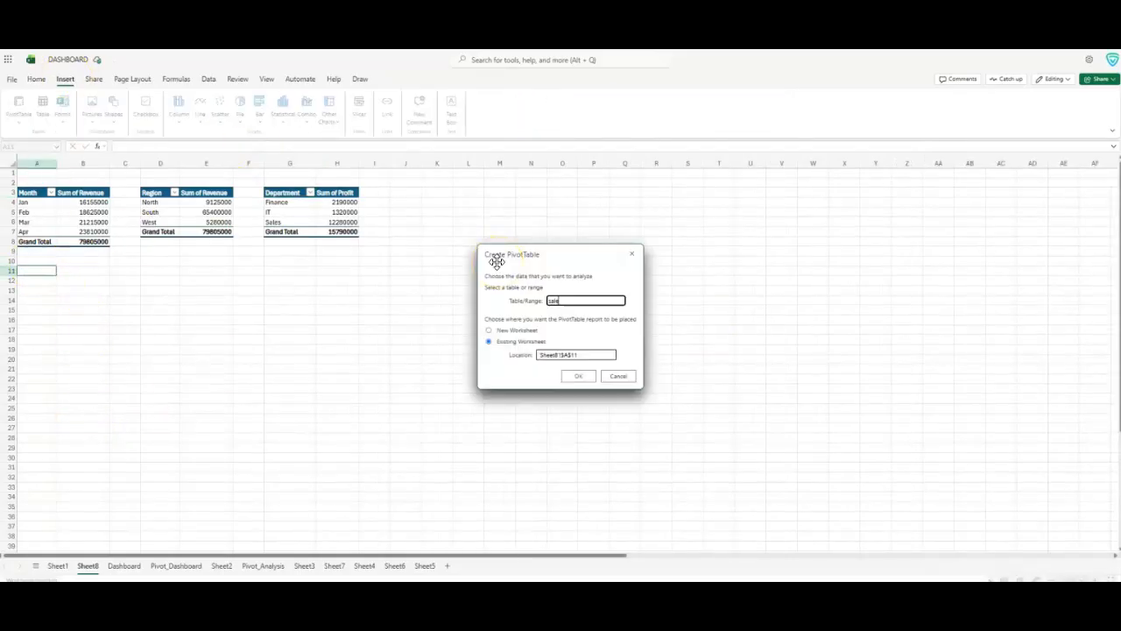
pyautogui.click(57, 565)
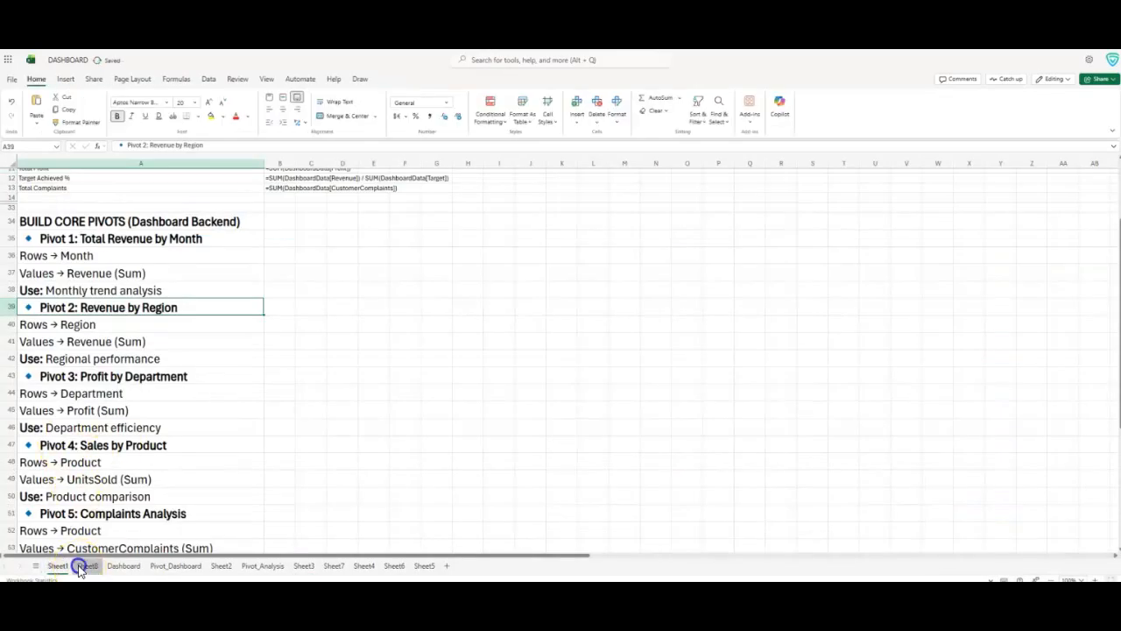
pyautogui.click(87, 566)
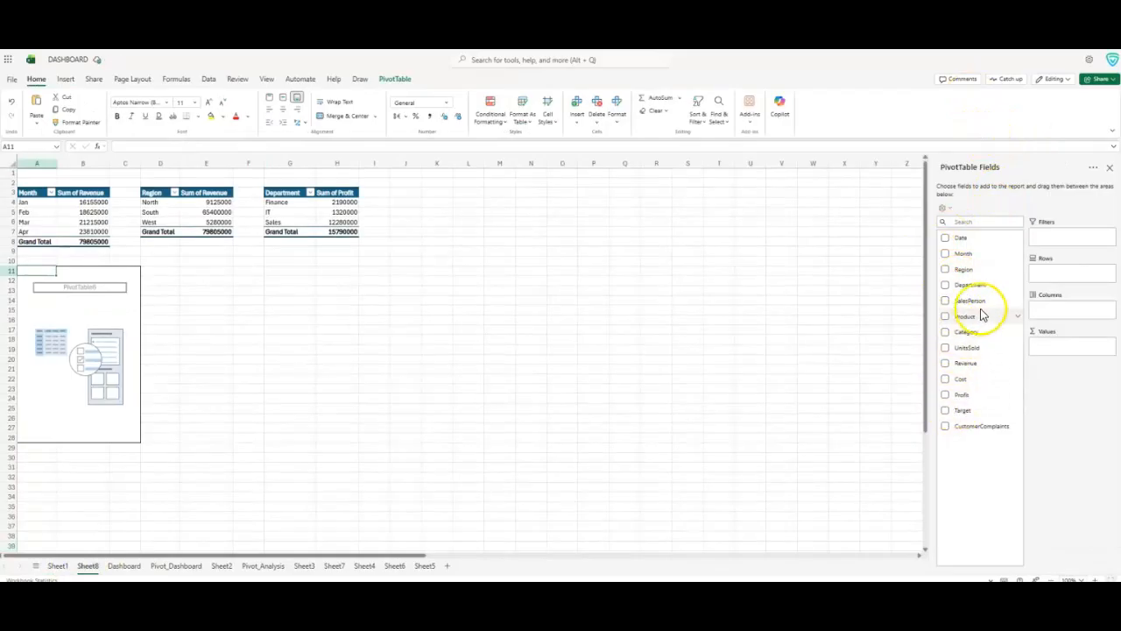
pyautogui.click(946, 316)
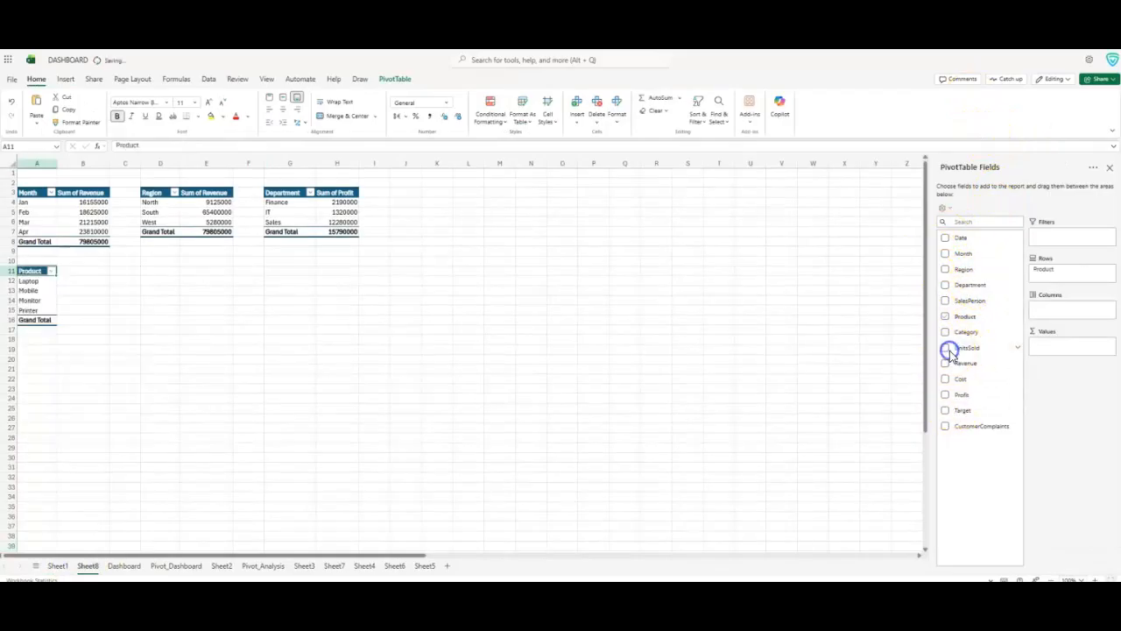
pyautogui.click(945, 347)
pyautogui.click(386, 310)
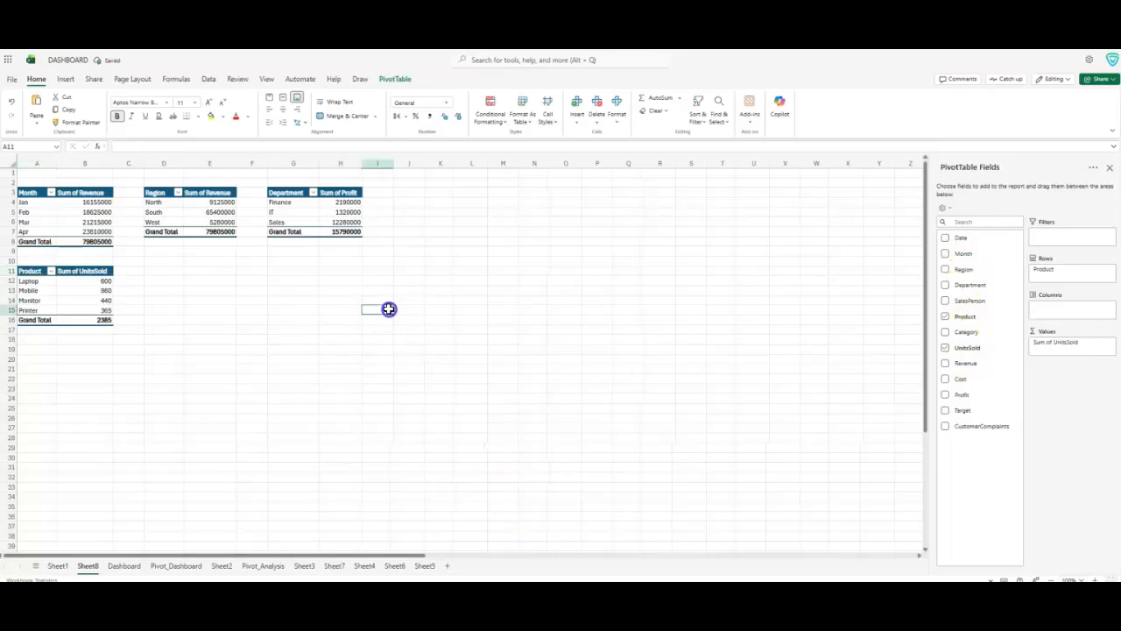
# Check the Pivot 5 definition on Sheet1 and insert a PivotTable at cell D11 of Sheet8 with Product rows and the sum of CustomerComplaints
pyautogui.click(171, 269)
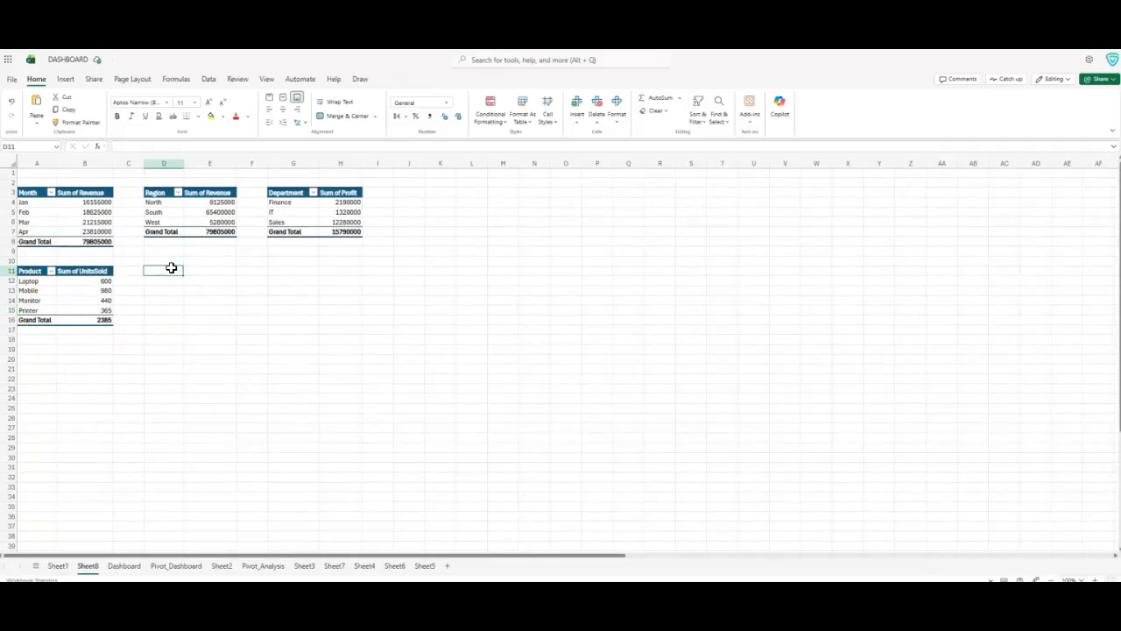
pyautogui.click(58, 565)
pyautogui.scroll(-2, 161, 502)
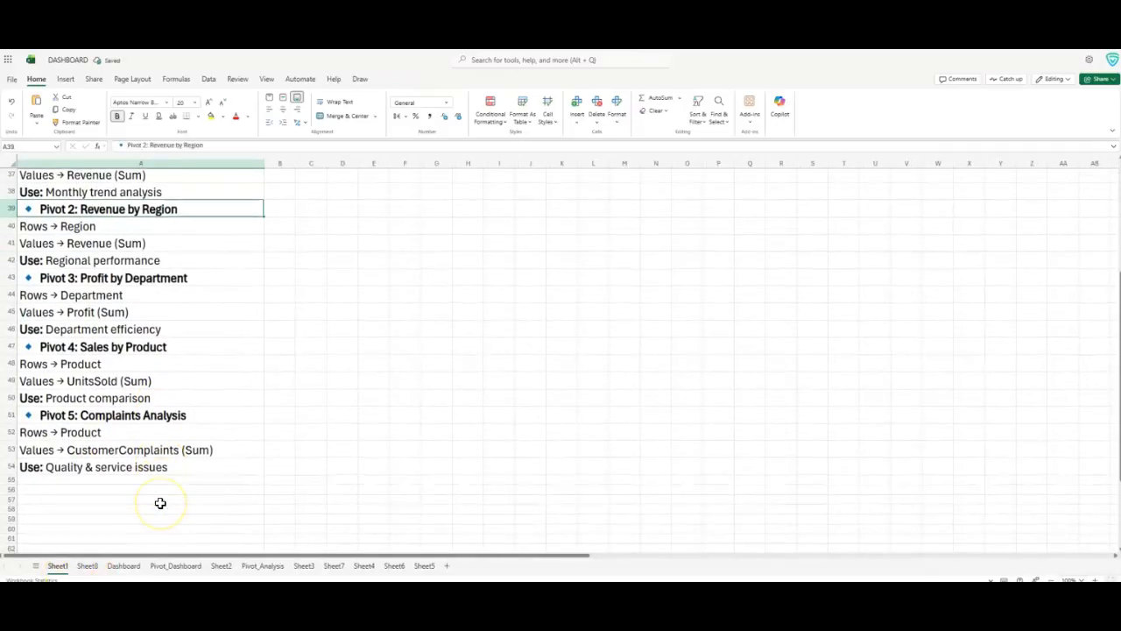
pyautogui.click(88, 565)
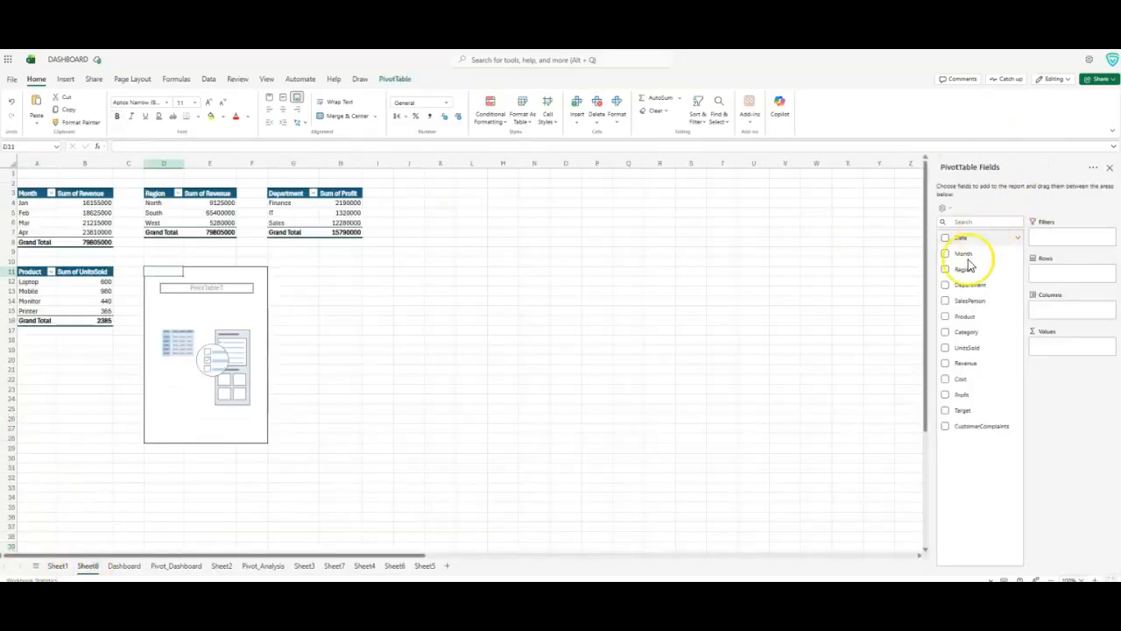
pyautogui.click(945, 317)
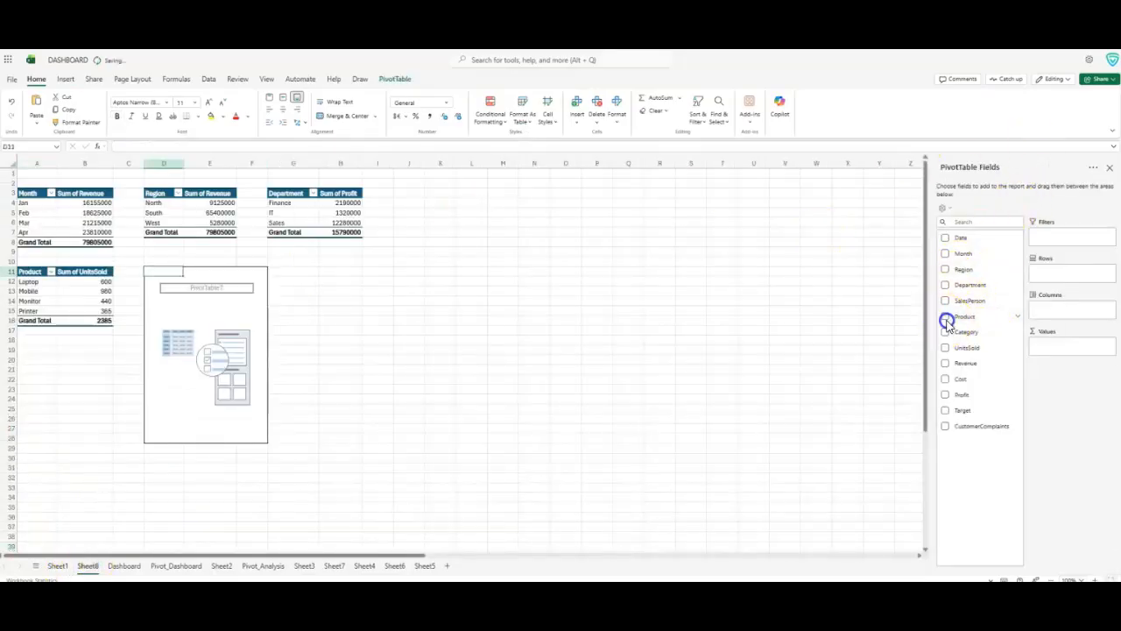
pyautogui.click(944, 427)
pyautogui.click(447, 290)
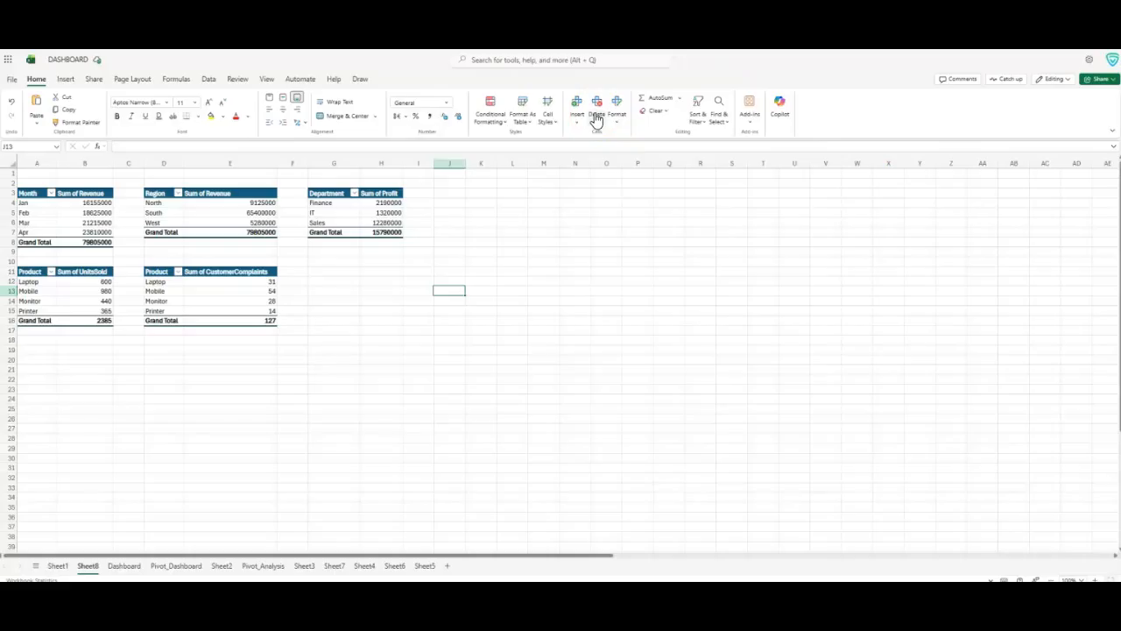
# Insert Month, Region, Department and Product slicers for the revenue-by-month PivotTable at cell A3
pyautogui.click(30, 201)
pyautogui.click(35, 192)
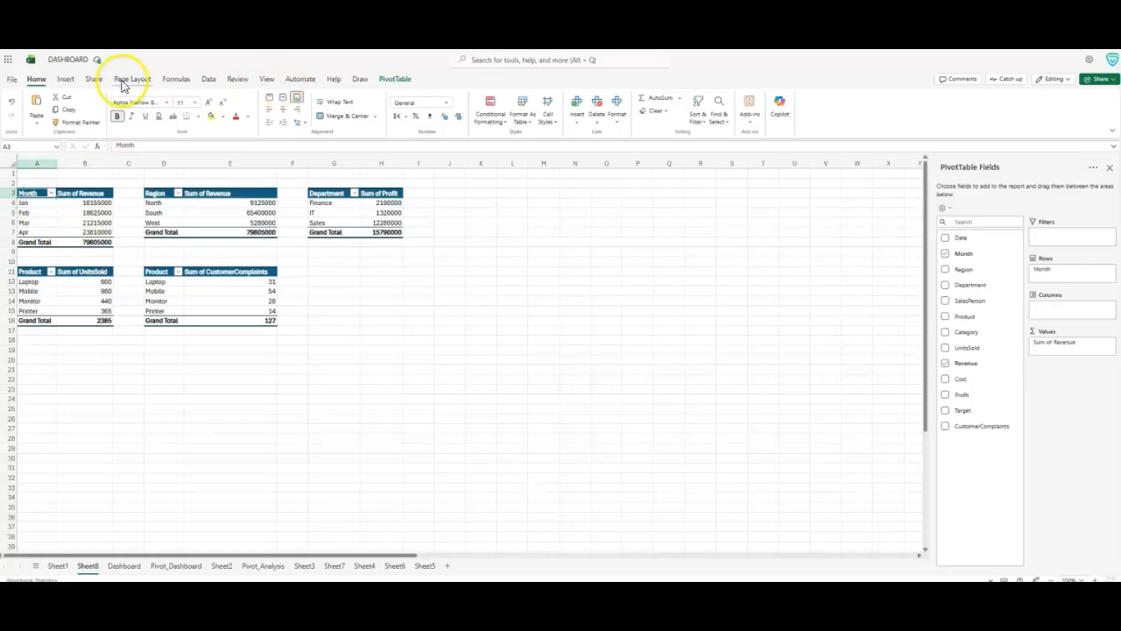
pyautogui.click(70, 80)
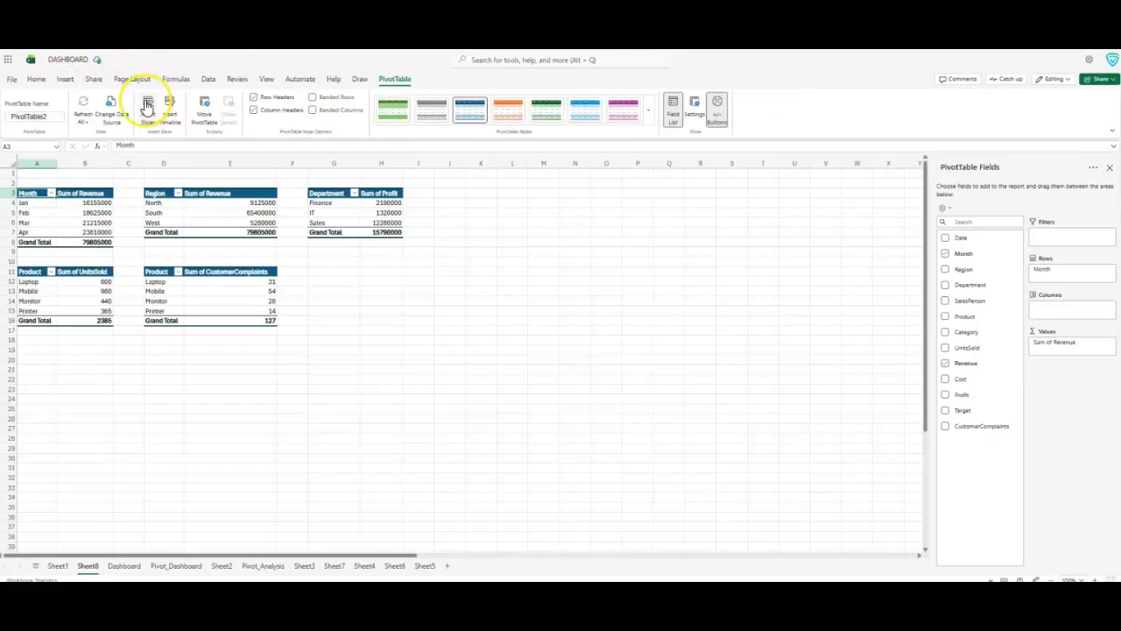
pyautogui.click(147, 105)
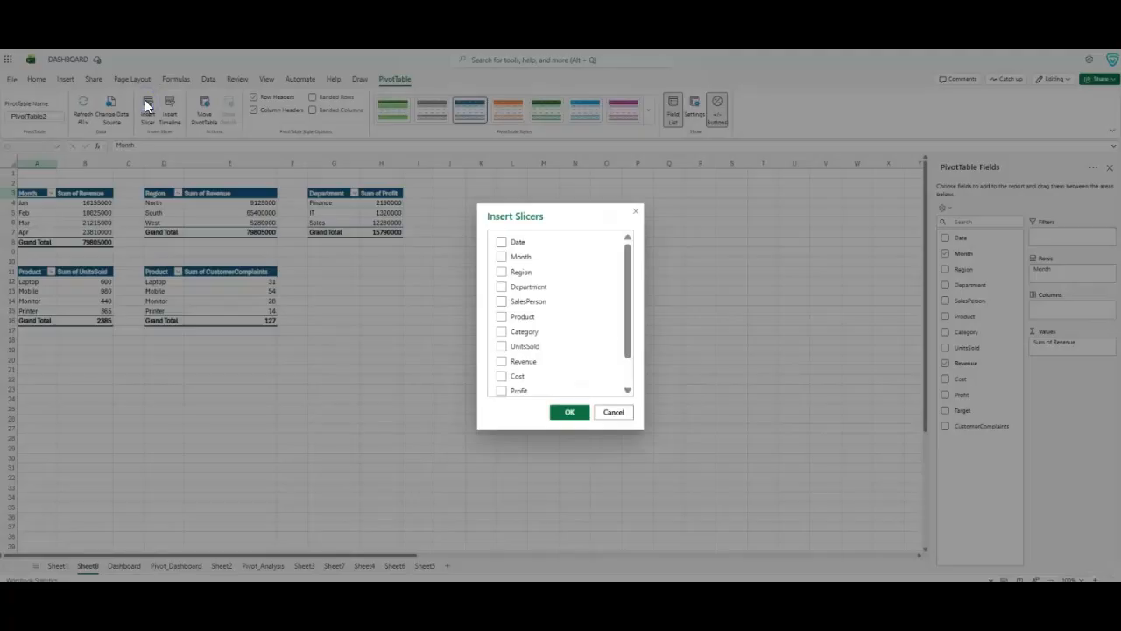
pyautogui.click(503, 259)
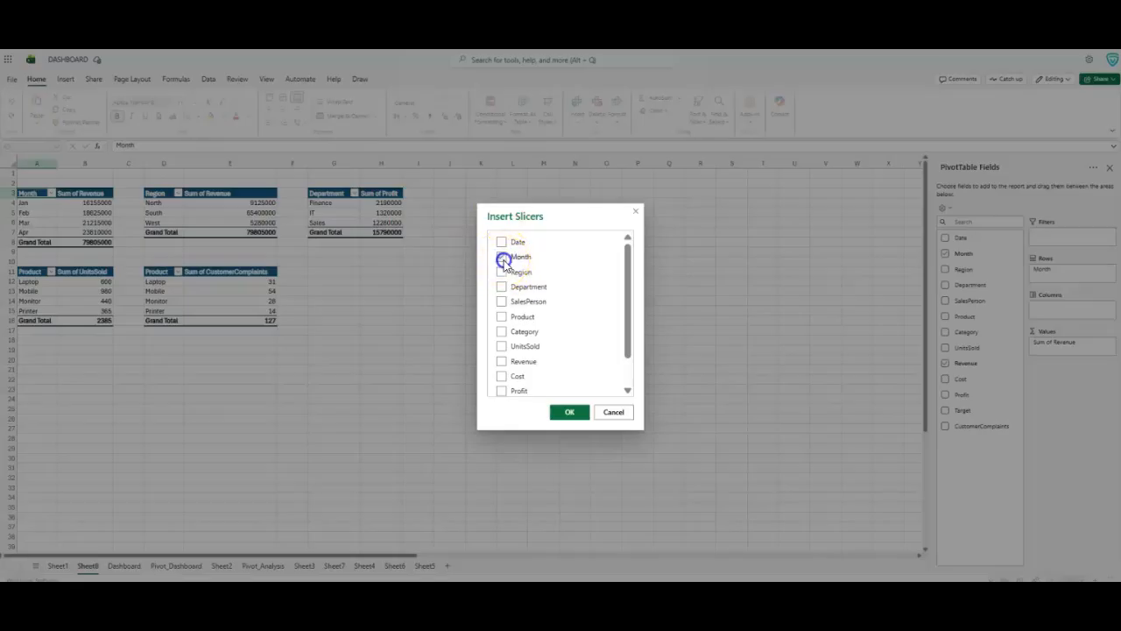
pyautogui.click(501, 273)
pyautogui.click(501, 319)
pyautogui.click(501, 318)
pyautogui.click(570, 412)
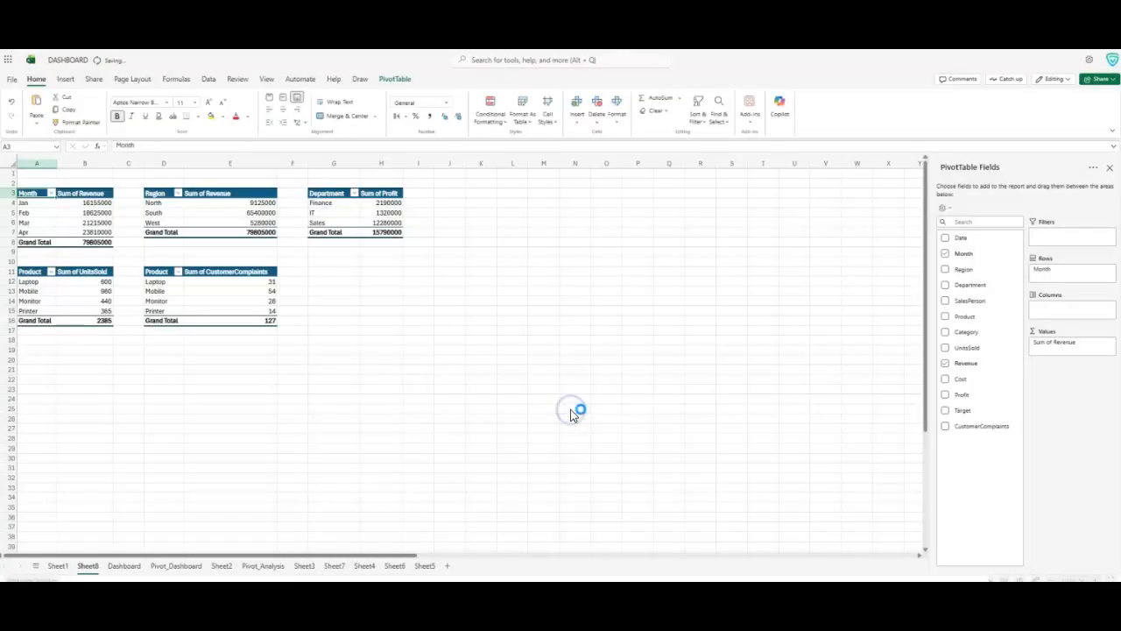
# Arrange the Month, Region, Department and Product slicers side by side in one row beside the PivotTables, starting near column J
pyautogui.moveTo(473, 337); pyautogui.dragTo(689, 200)
pyautogui.moveTo(469, 320); pyautogui.dragTo(603, 206)
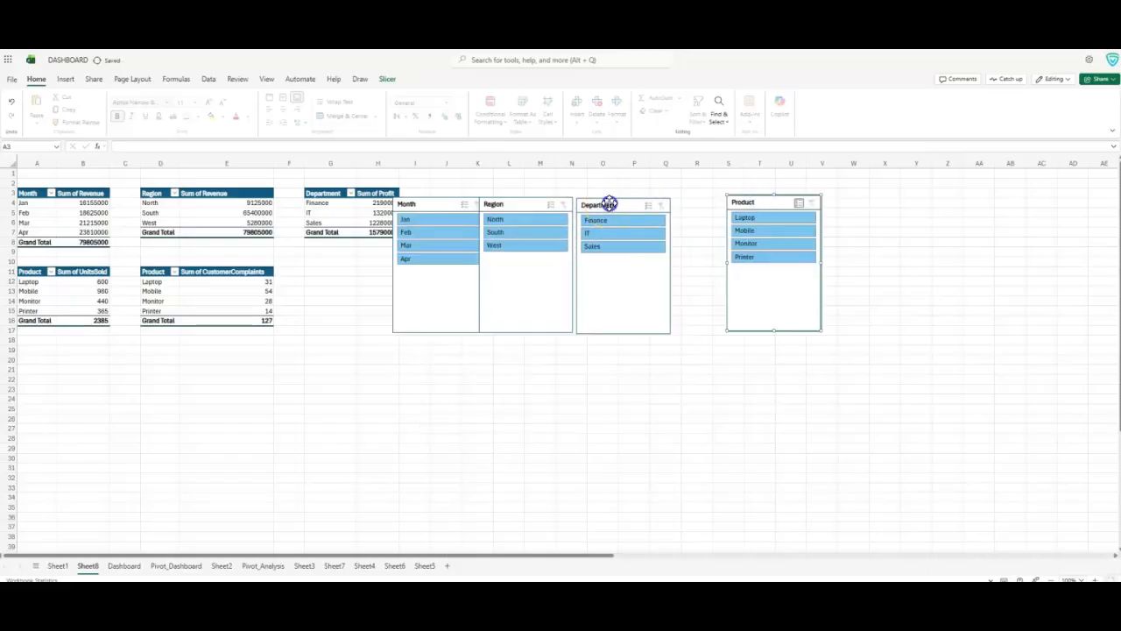
pyautogui.click(589, 203)
pyautogui.moveTo(589, 203); pyautogui.dragTo(653, 203)
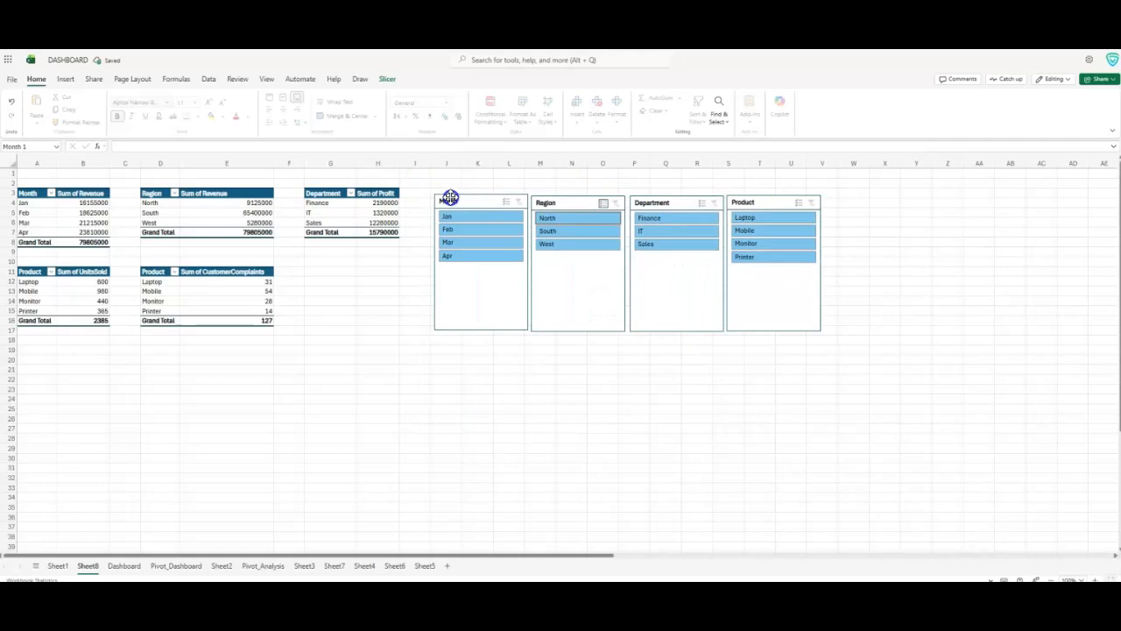
pyautogui.click(449, 198)
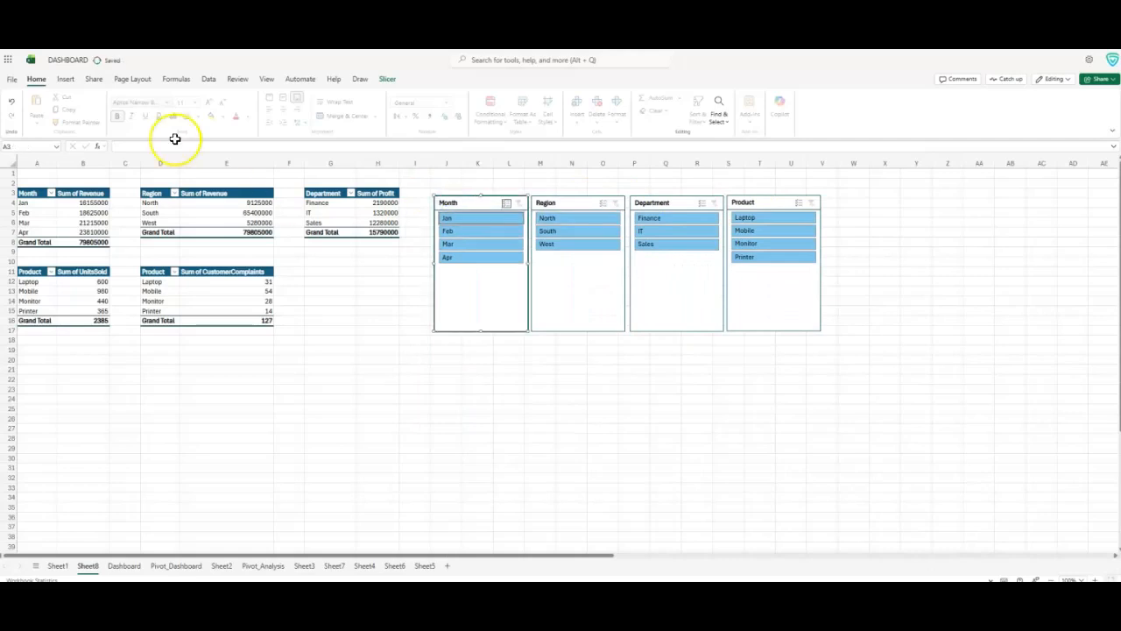
# Insert a Date timeline for the revenue-by-month PivotTable and place it below the row of slicers
pyautogui.click(73, 193)
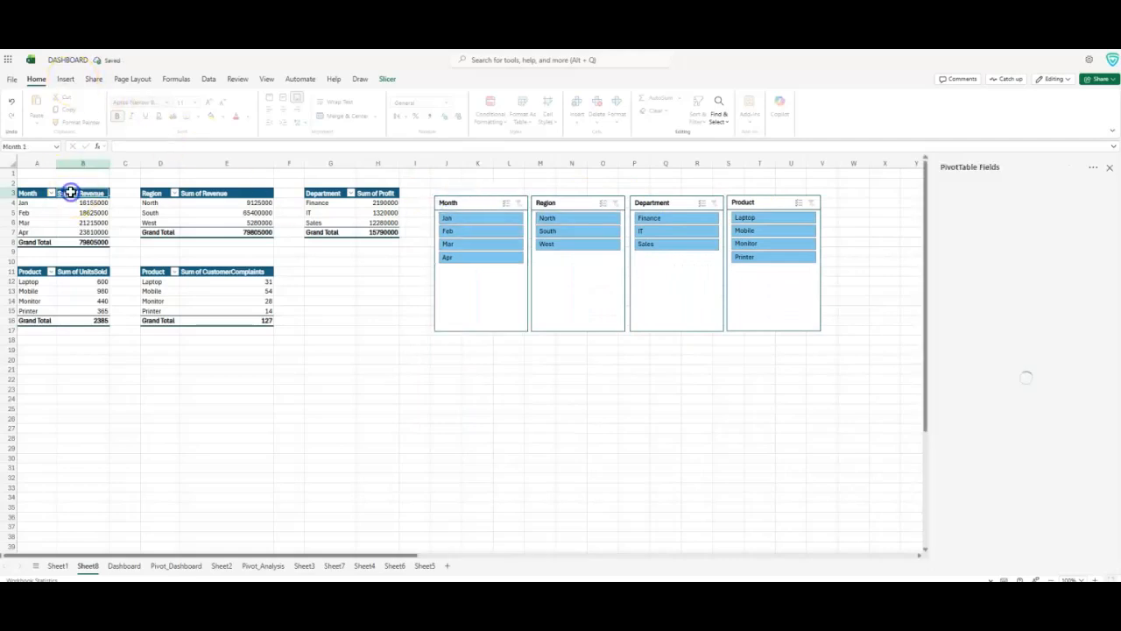
pyautogui.click(64, 79)
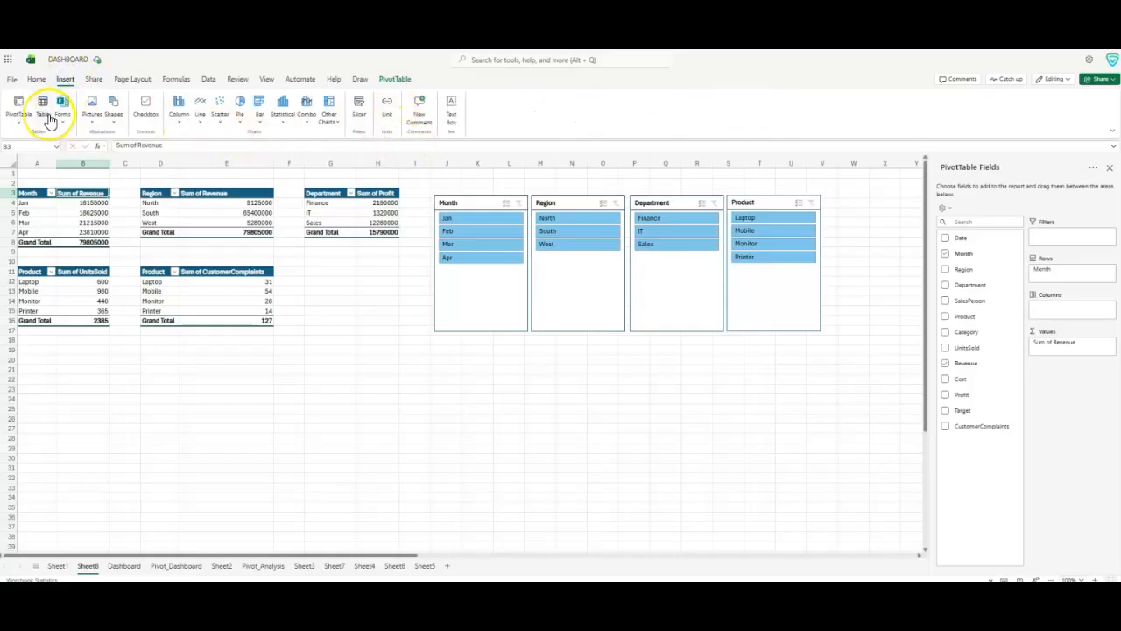
pyautogui.click(386, 80)
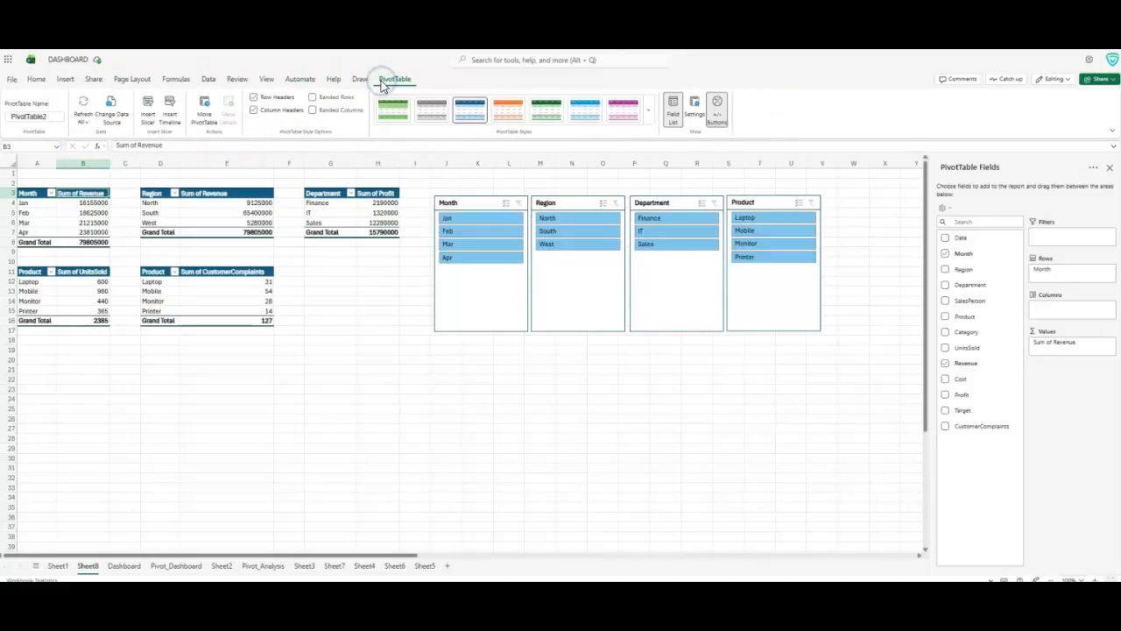
pyautogui.click(166, 103)
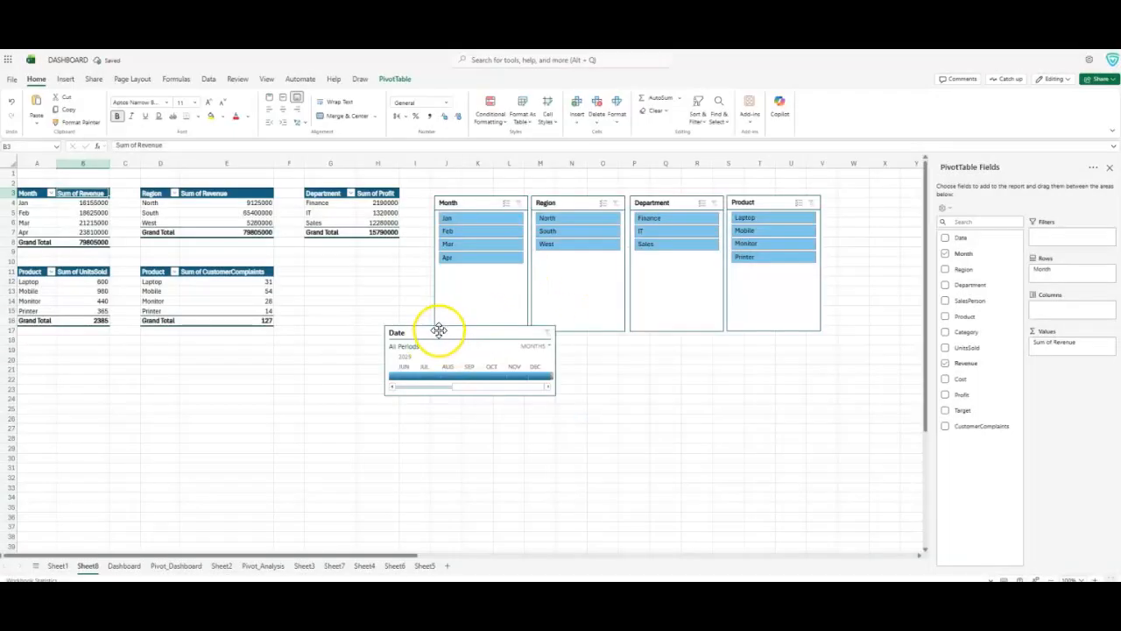
pyautogui.moveTo(439, 330); pyautogui.dragTo(433, 344)
# Shorten the four slicers to end at about row 12 and fit the Date timeline directly beneath them, stretched to their combined width
pyautogui.click(463, 322)
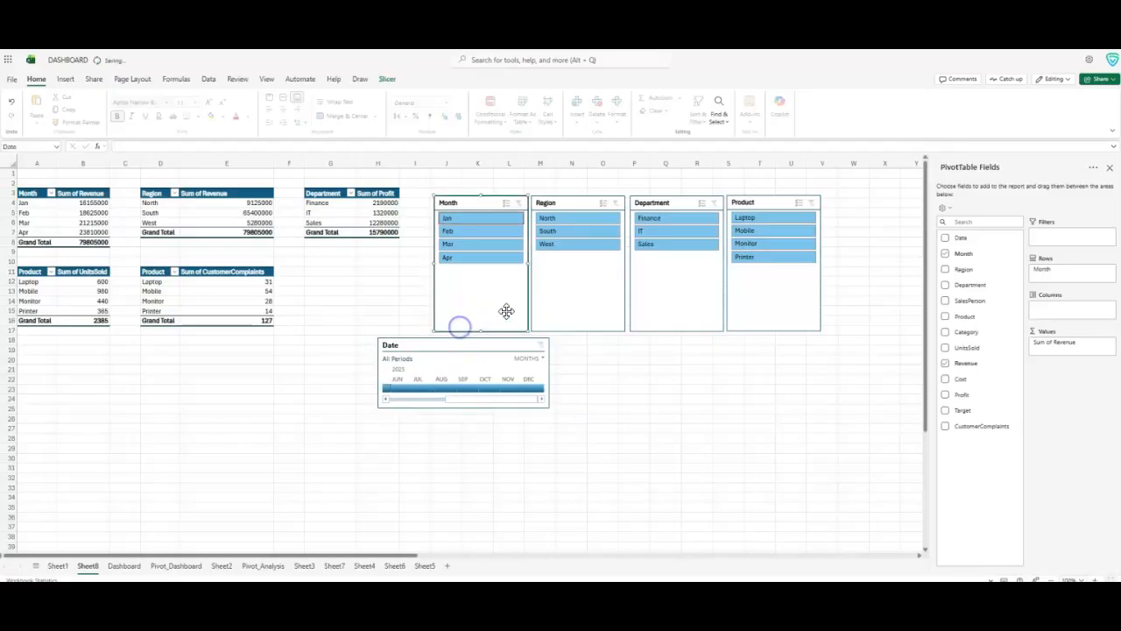
pyautogui.moveTo(483, 325); pyautogui.dragTo(474, 286)
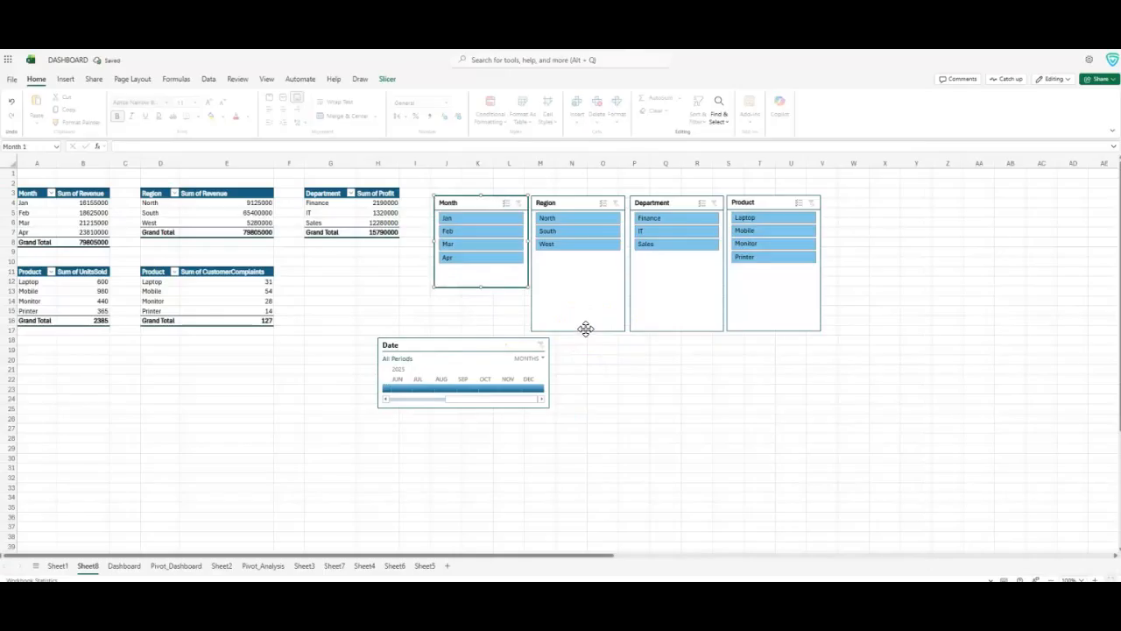
pyautogui.moveTo(585, 325); pyautogui.dragTo(582, 286)
pyautogui.moveTo(674, 330); pyautogui.dragTo(668, 287)
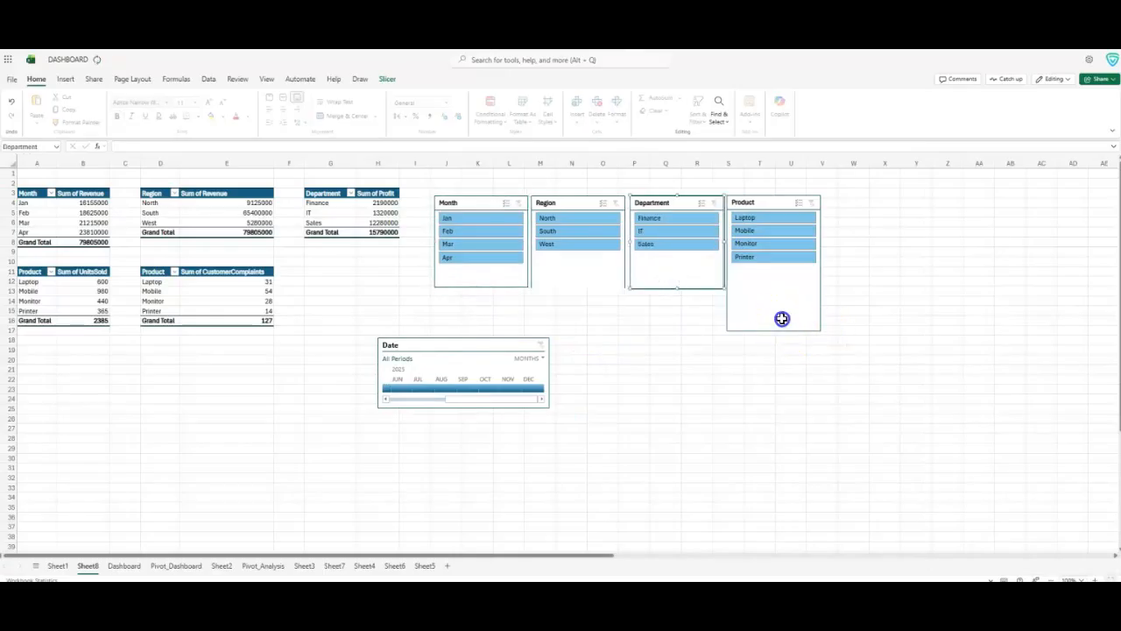
pyautogui.moveTo(773, 329); pyautogui.dragTo(761, 288)
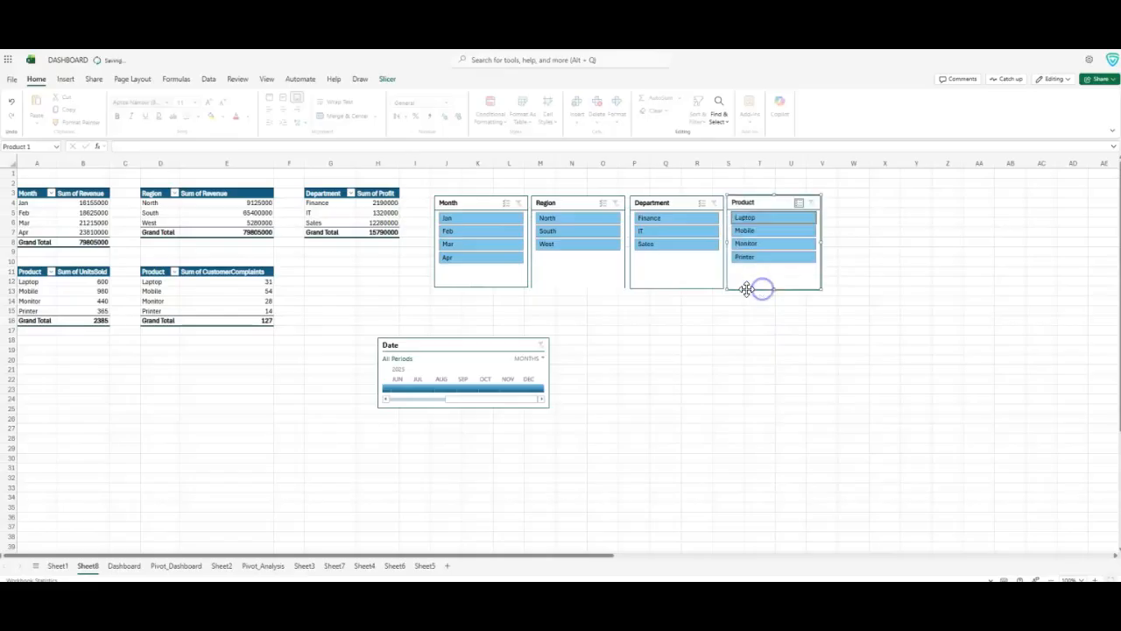
pyautogui.moveTo(458, 340); pyautogui.dragTo(511, 299)
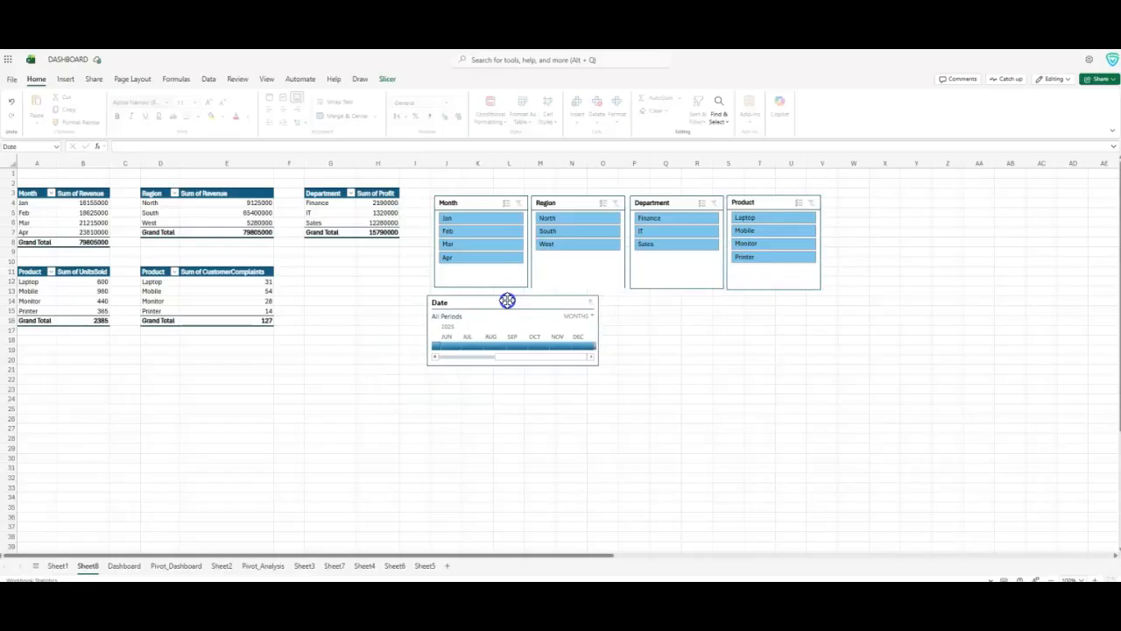
pyautogui.moveTo(605, 328); pyautogui.dragTo(821, 327)
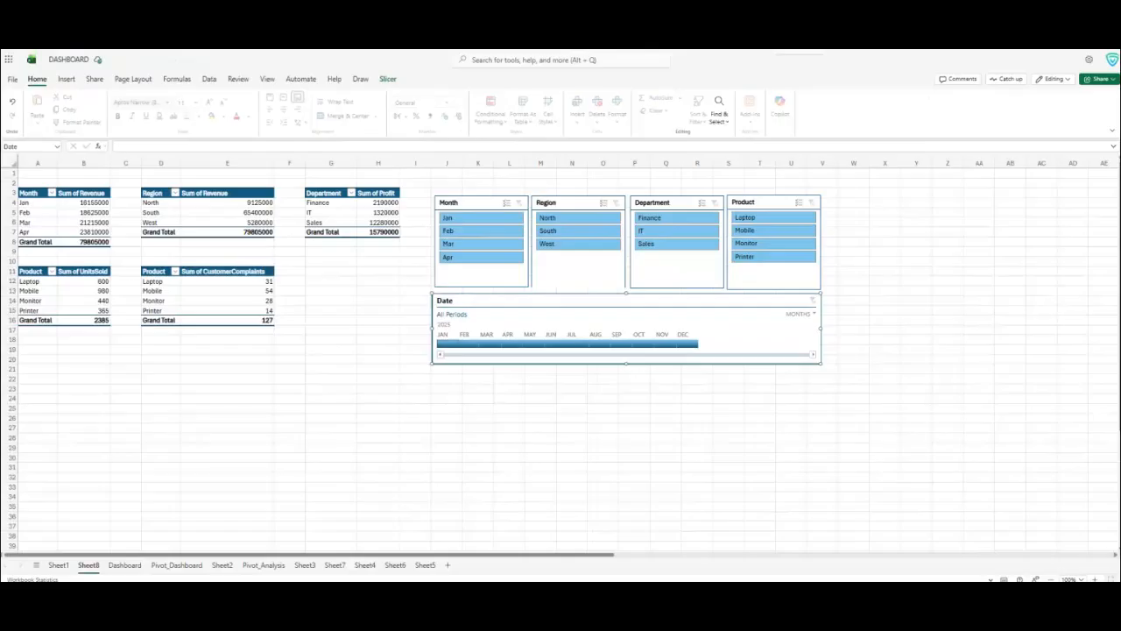
# Connect the Month slicer to PivotTable7 on Sheet8, the customer complaints PivotTable, in the slicer's PivotTable connections
pyautogui.rightClick(477, 205)
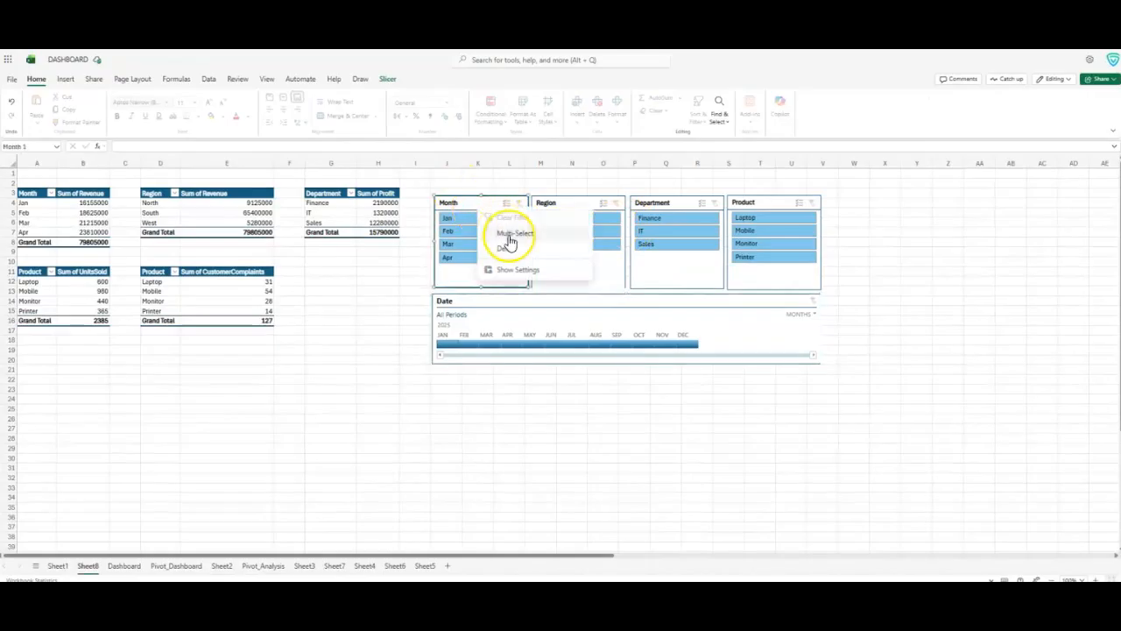
pyautogui.click(517, 272)
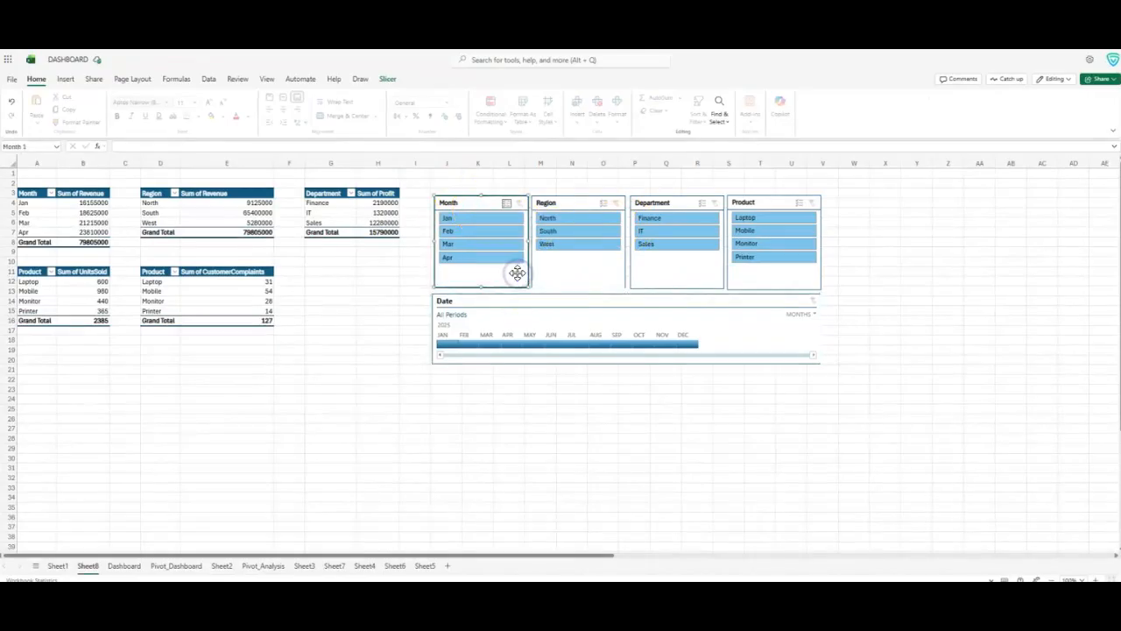
pyautogui.scroll(-5, 1031, 454)
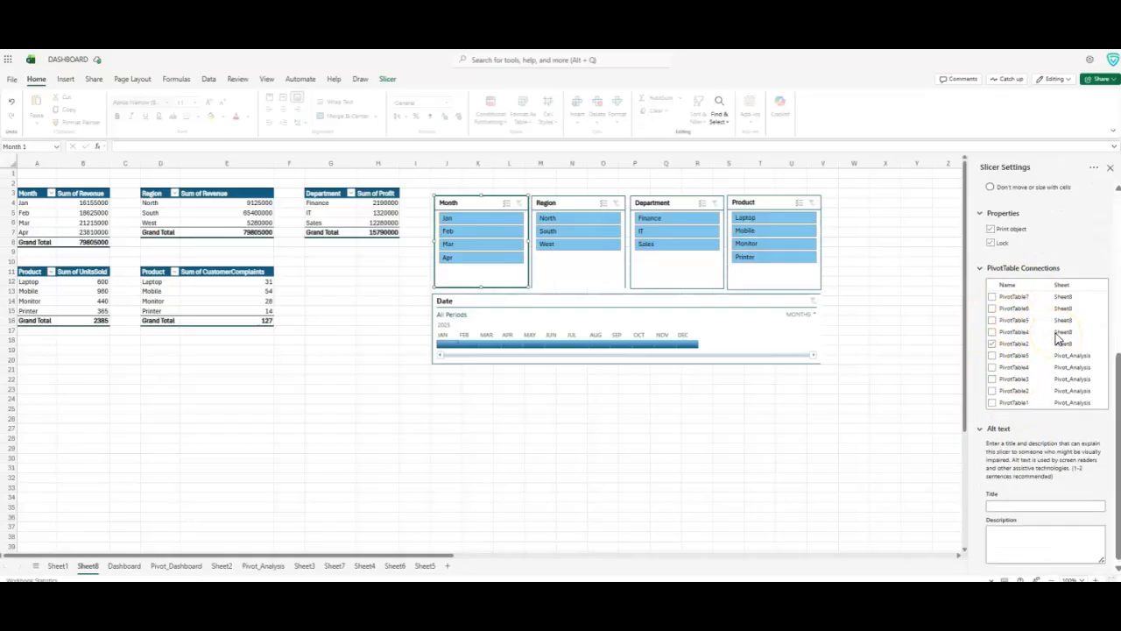
pyautogui.scroll(1, 1057, 339)
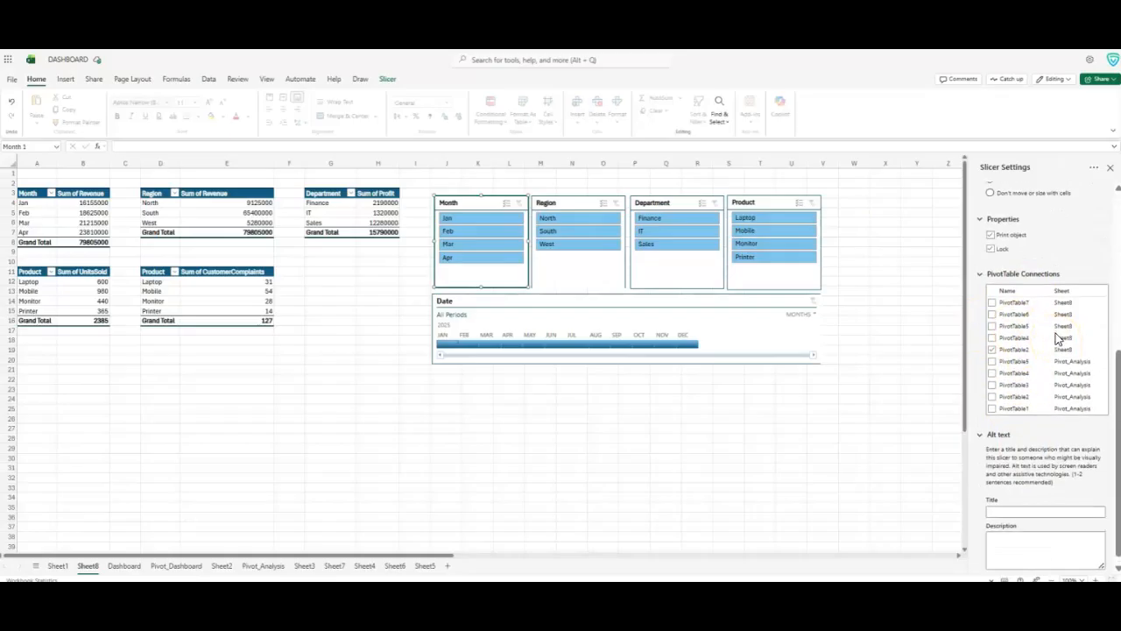
pyautogui.click(991, 302)
pyautogui.click(1110, 166)
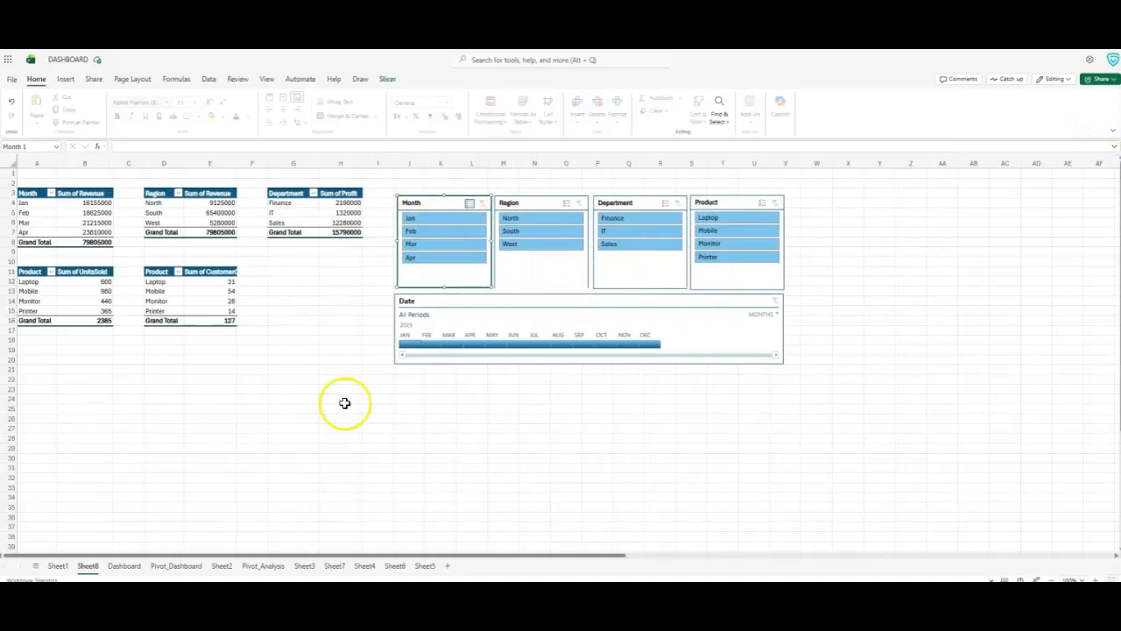
# Rename the sheet Sheet8 as PivotCharts_Live
pyautogui.rightClick(87, 565)
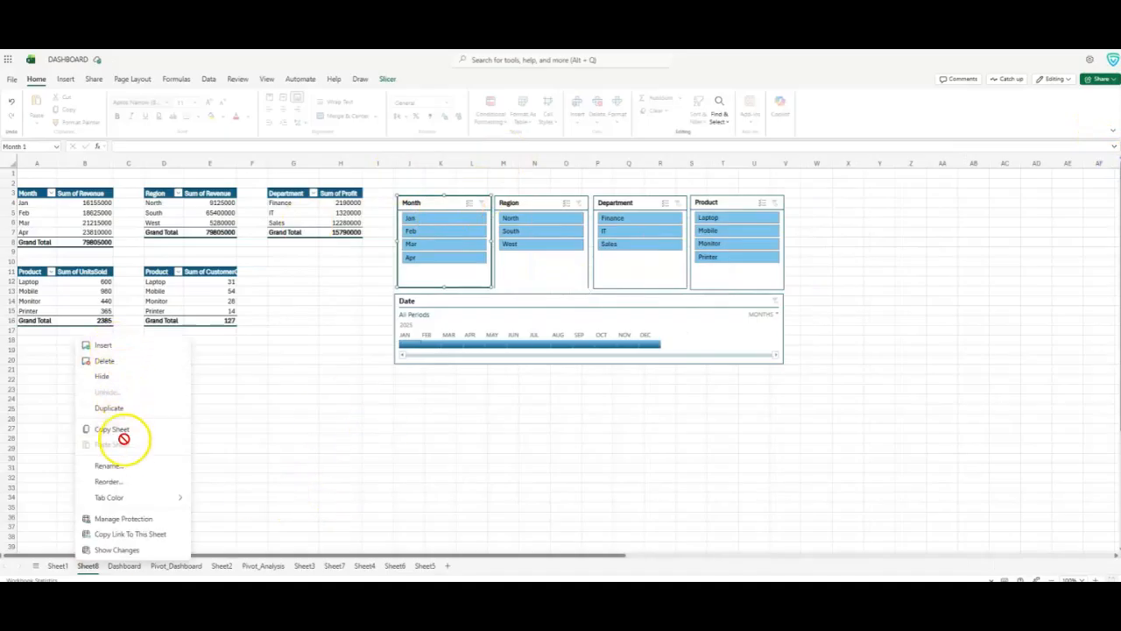
pyautogui.click(122, 465)
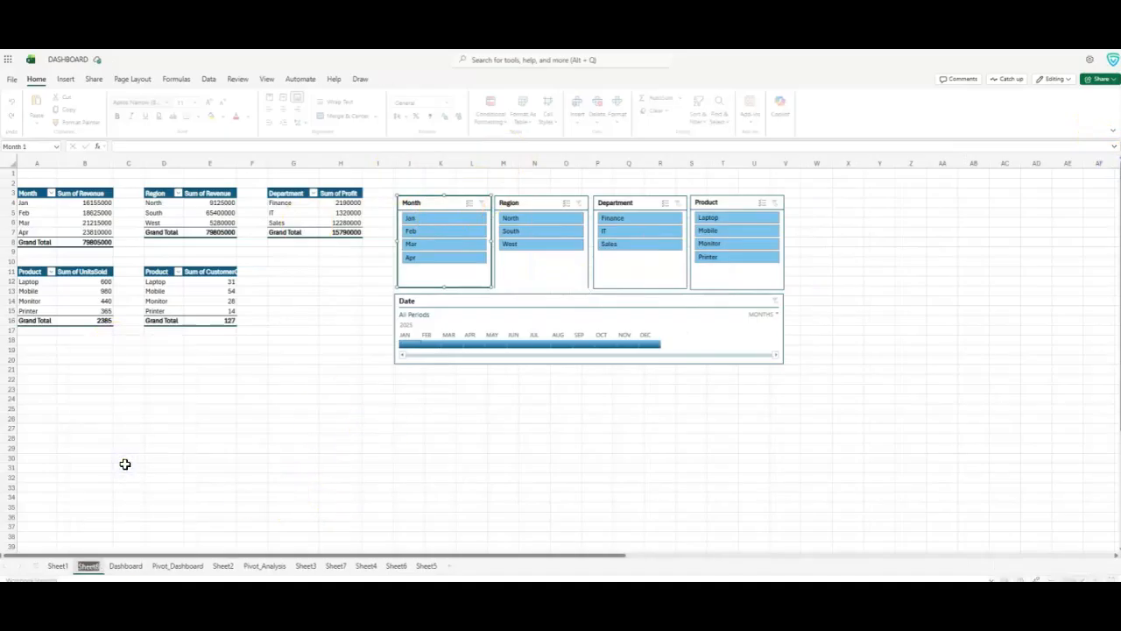
pyautogui.write('PivotCharts_Live')
pyautogui.press('Return')
# Connect the Region slicer to PivotTable4, PivotTable5, PivotTable6 and PivotTable7 on PivotCharts_Live, and close its settings
pyautogui.rightClick(536, 215)
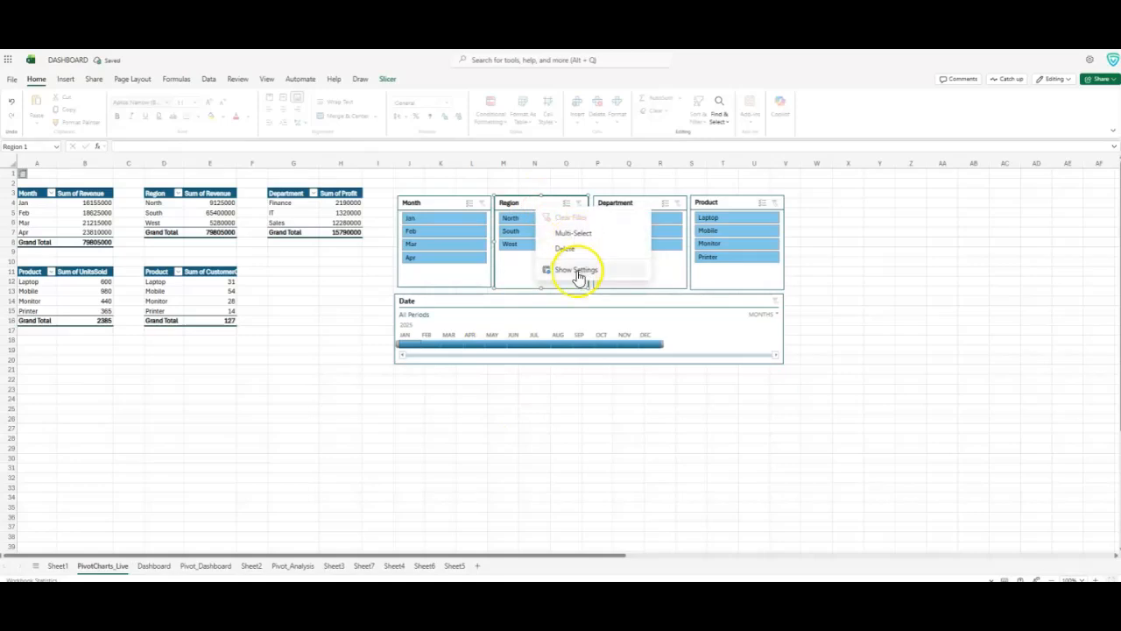
pyautogui.click(574, 269)
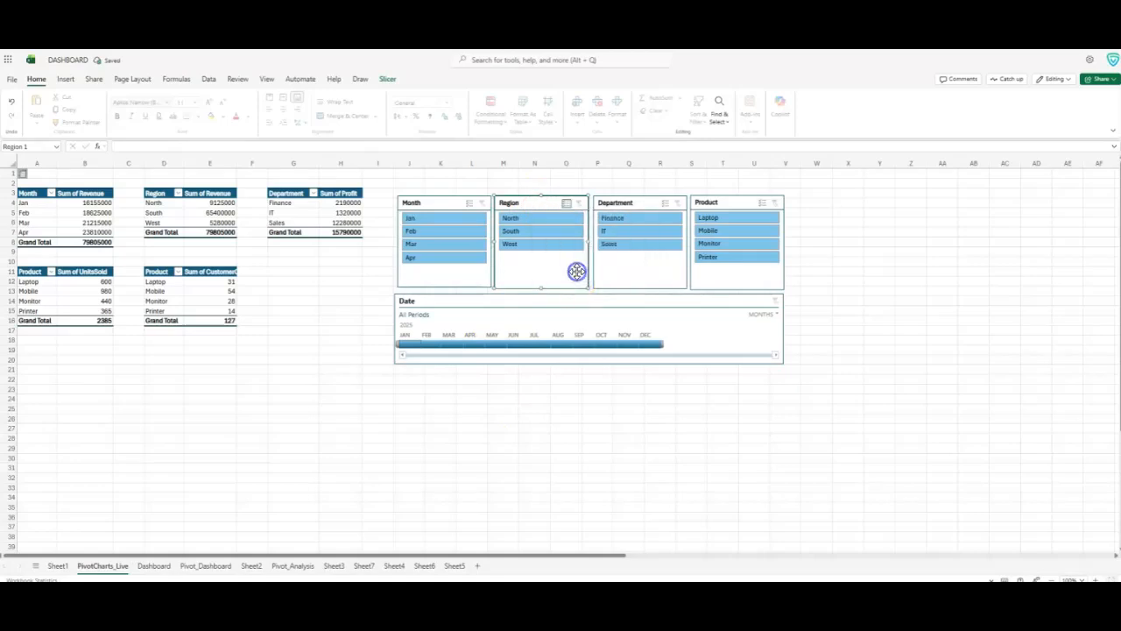
pyautogui.scroll(-5, 1007, 402)
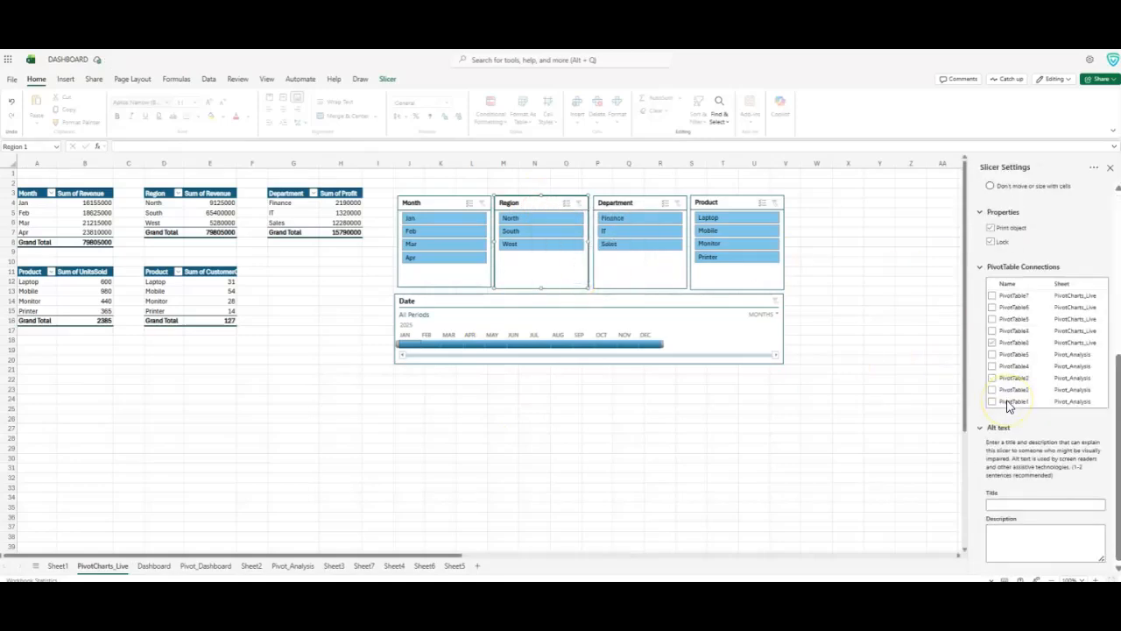
pyautogui.click(992, 331)
pyautogui.click(992, 318)
pyautogui.click(993, 306)
pyautogui.click(992, 295)
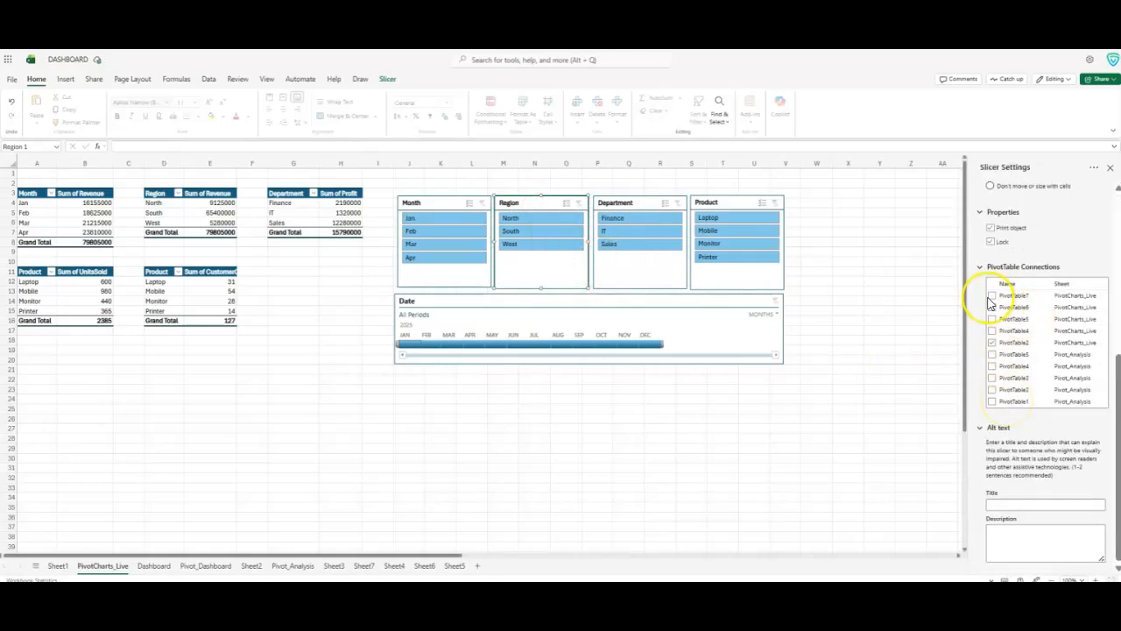
pyautogui.click(1108, 172)
# Connect the Department slicer to PivotTable7, PivotTable6, PivotTable5 and PivotTable4 on PivotCharts_Live
pyautogui.rightClick(661, 217)
pyautogui.click(697, 270)
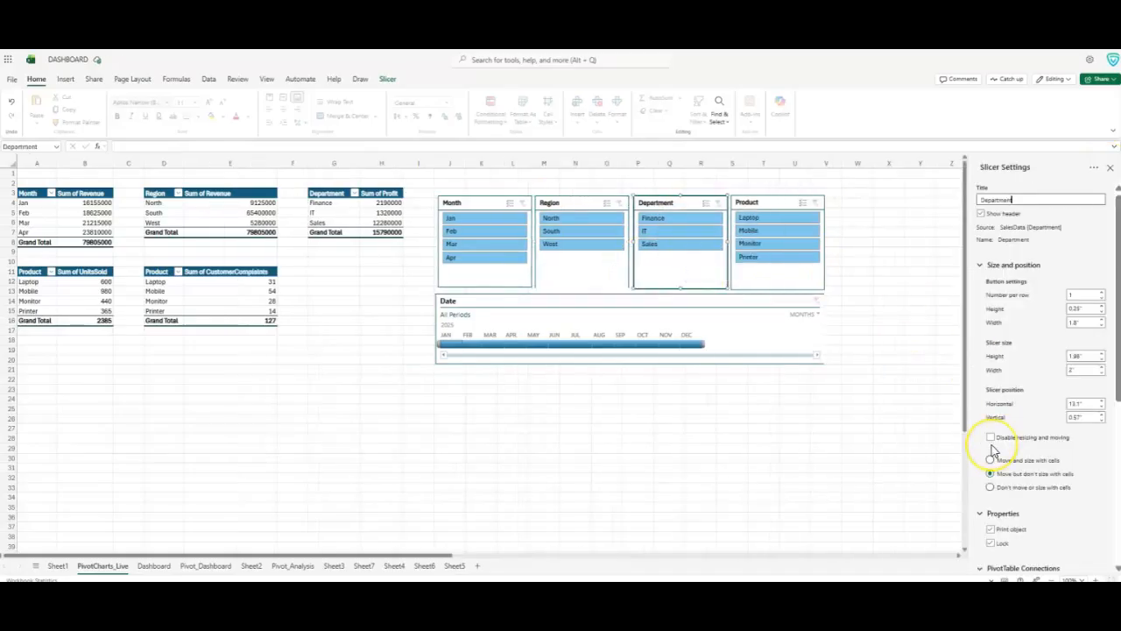
pyautogui.scroll(-5, 985, 447)
pyautogui.click(993, 295)
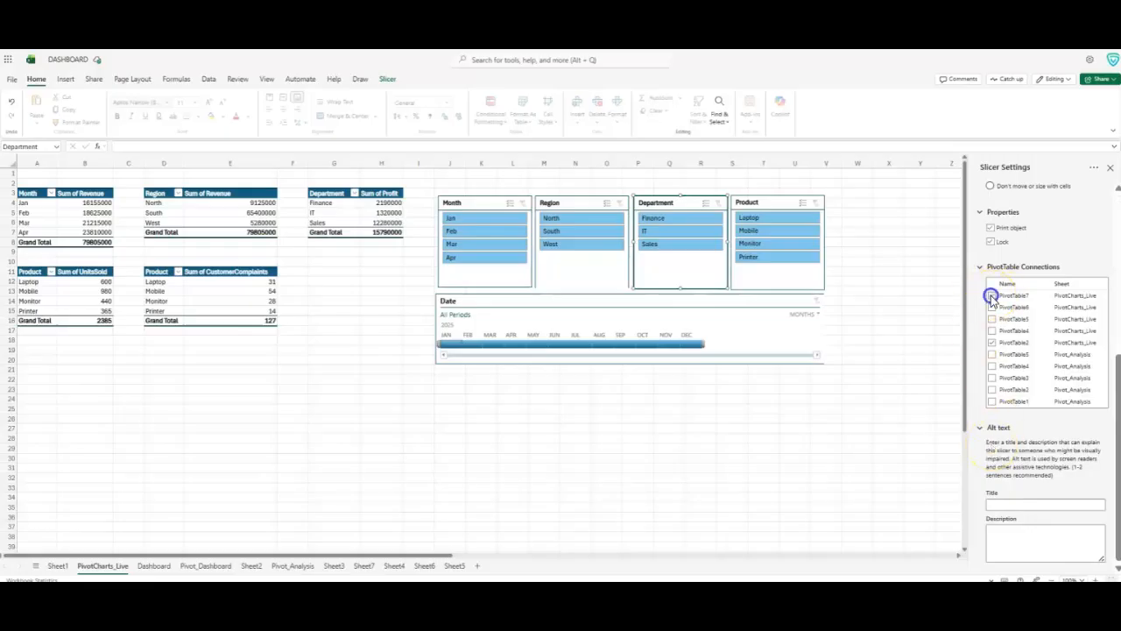
pyautogui.click(992, 307)
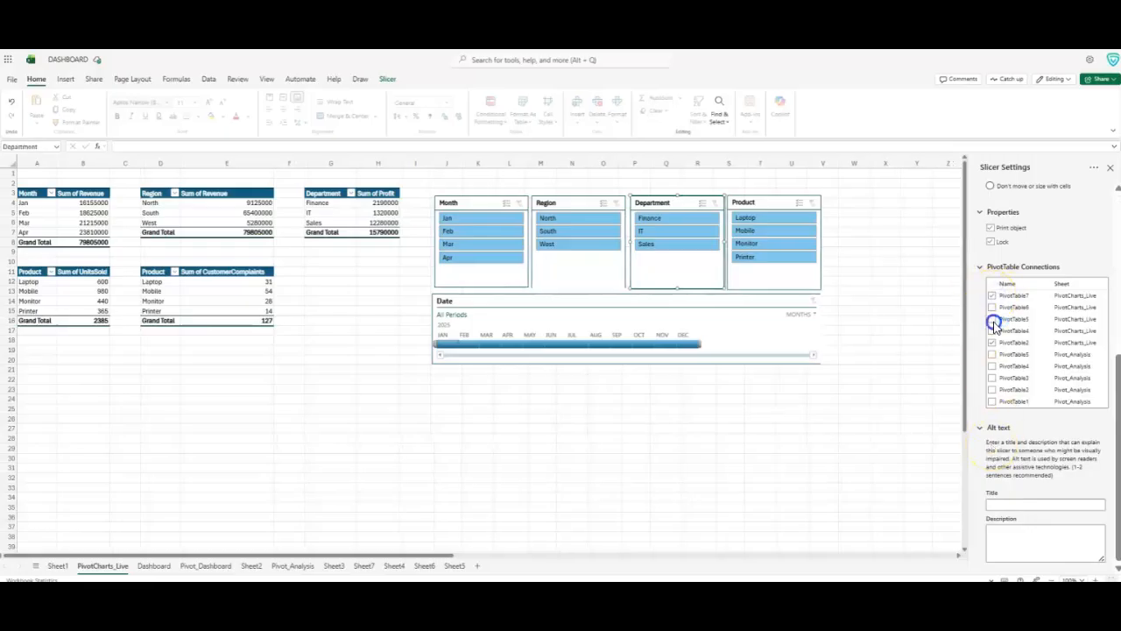
pyautogui.click(992, 338)
pyautogui.click(992, 333)
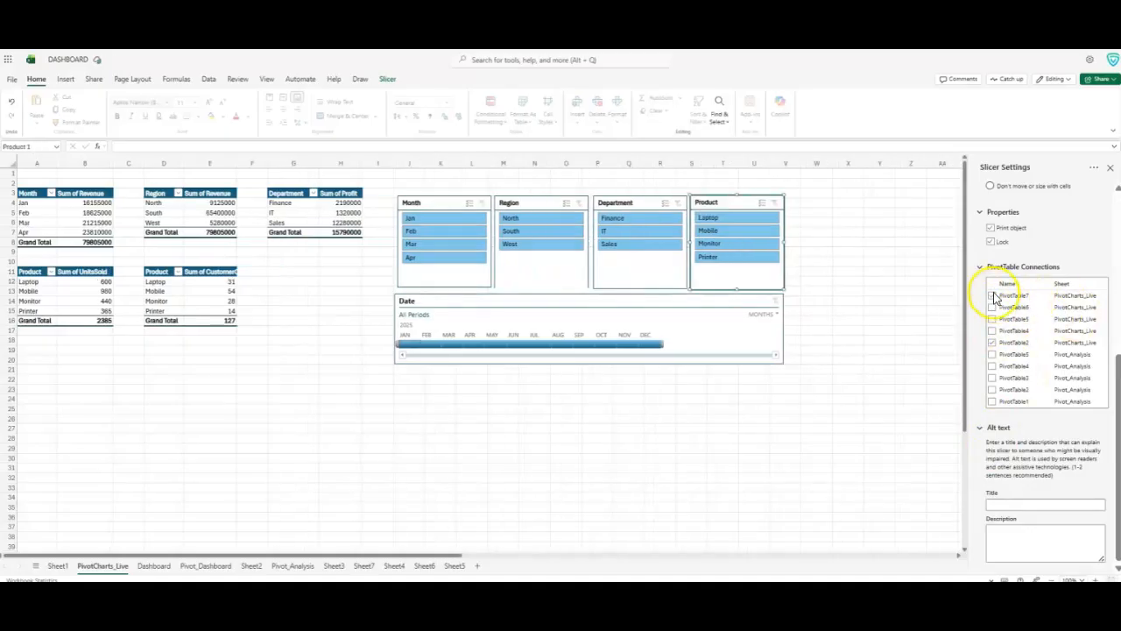
# Connect the Product slicer to the other PivotTables on PivotCharts_Live and close its settings
pyautogui.click(993, 295)
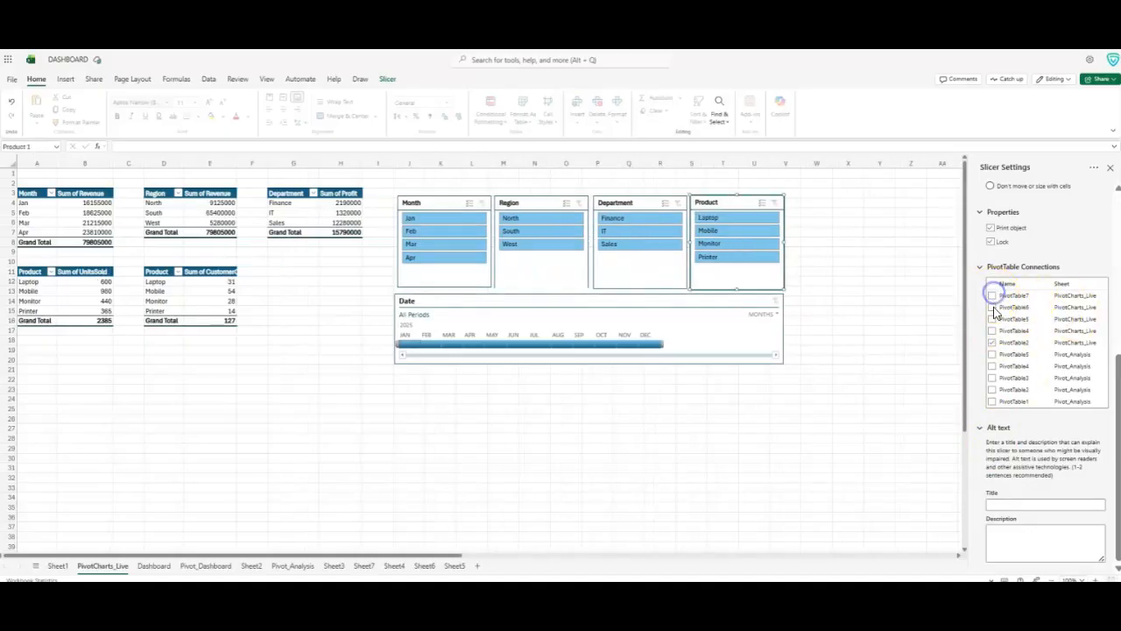
pyautogui.click(993, 319)
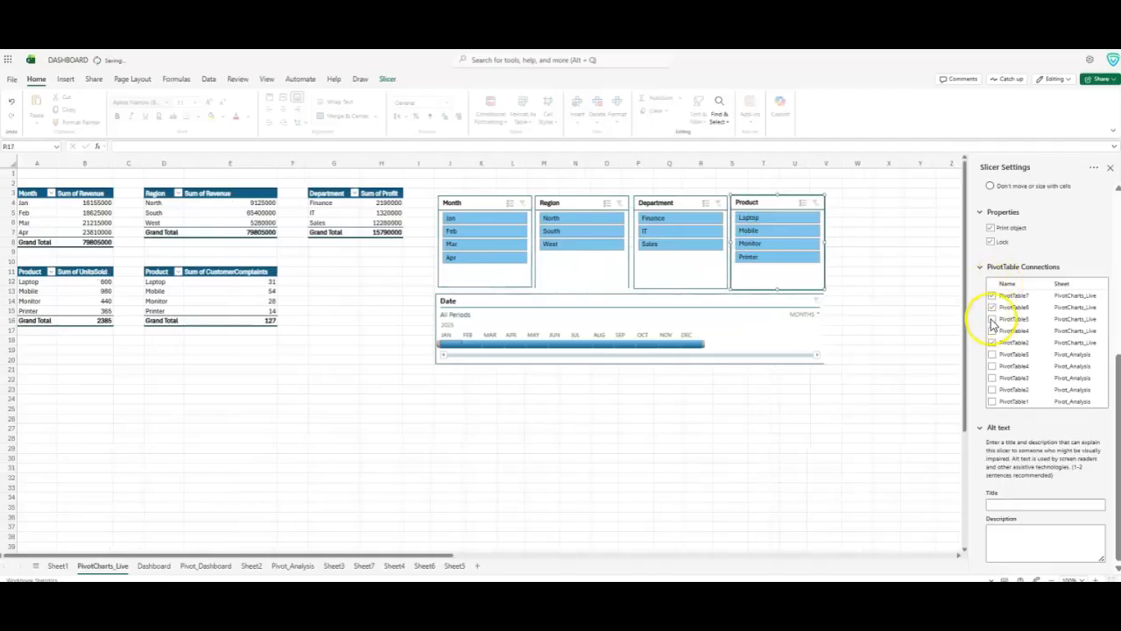
pyautogui.click(992, 323)
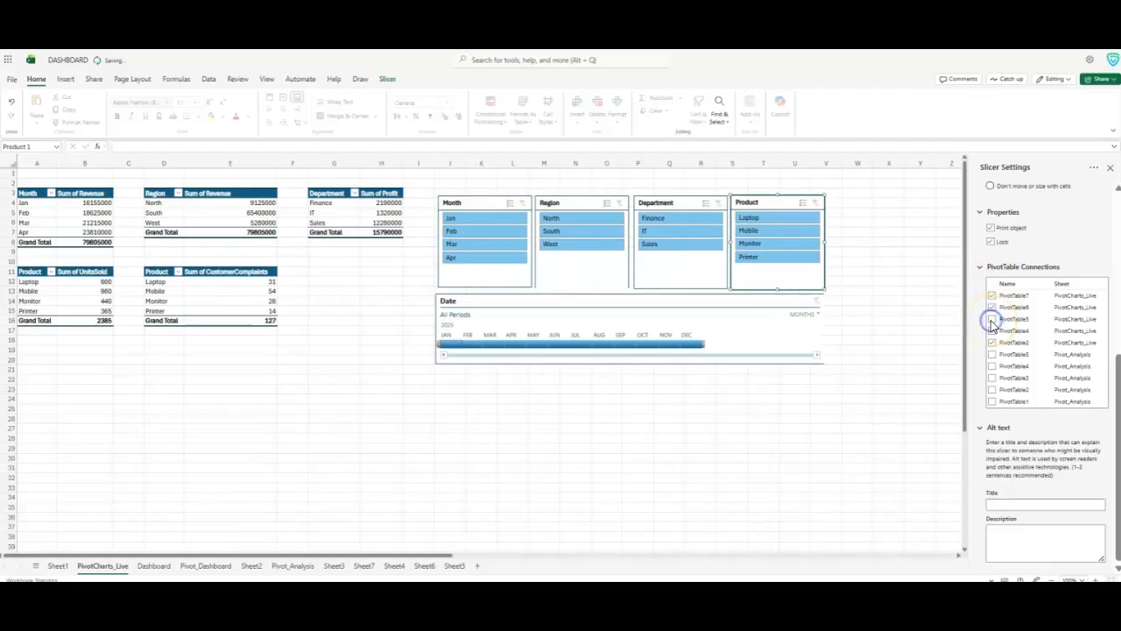
pyautogui.click(1110, 168)
# Select all of 2025 on the Date timeline and enable multi-select on the Month, Region, Department and Product slicers
pyautogui.moveTo(399, 344)
pyautogui.mouseDown()
pyautogui.moveTo(514, 342)
pyautogui.moveTo(401, 344)
pyautogui.mouseUp()
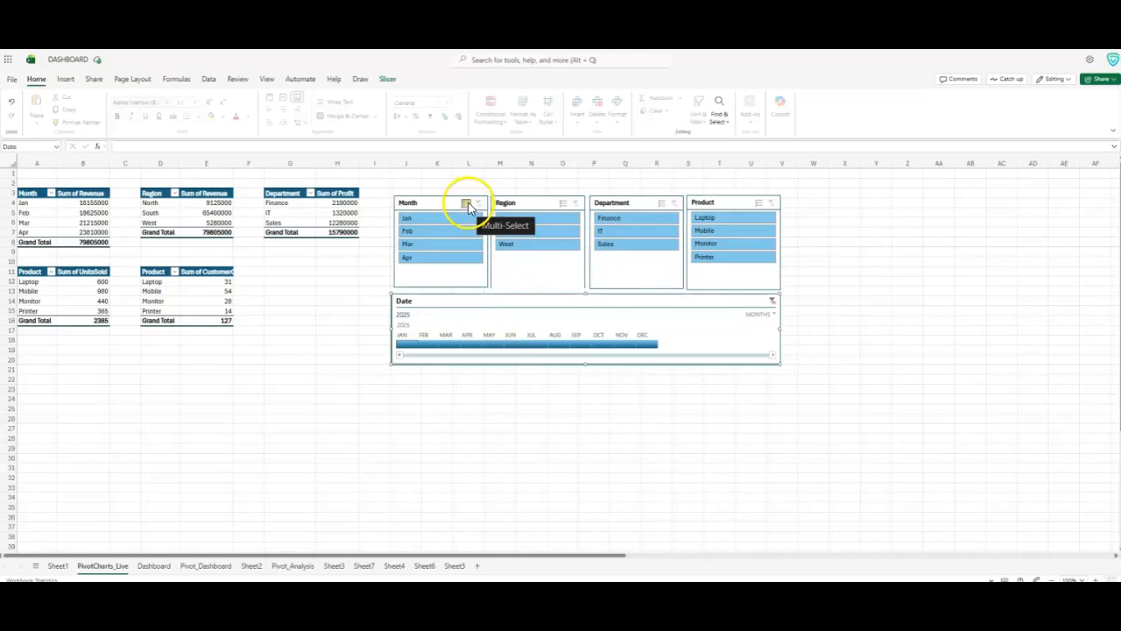
pyautogui.click(467, 205)
pyautogui.click(563, 206)
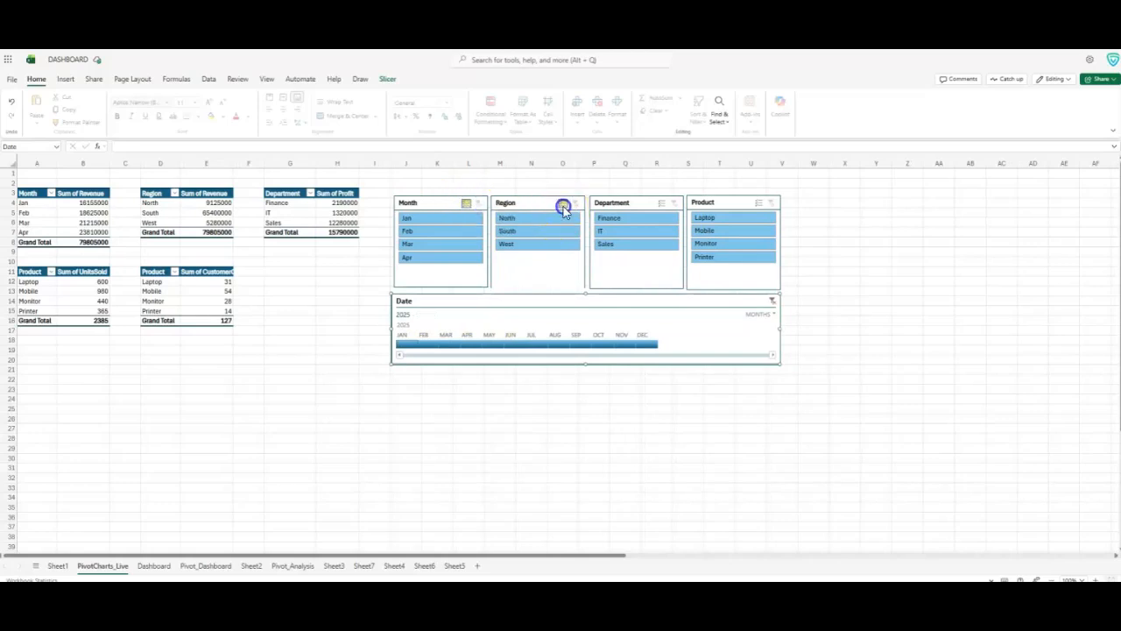
pyautogui.click(662, 205)
pyautogui.click(759, 203)
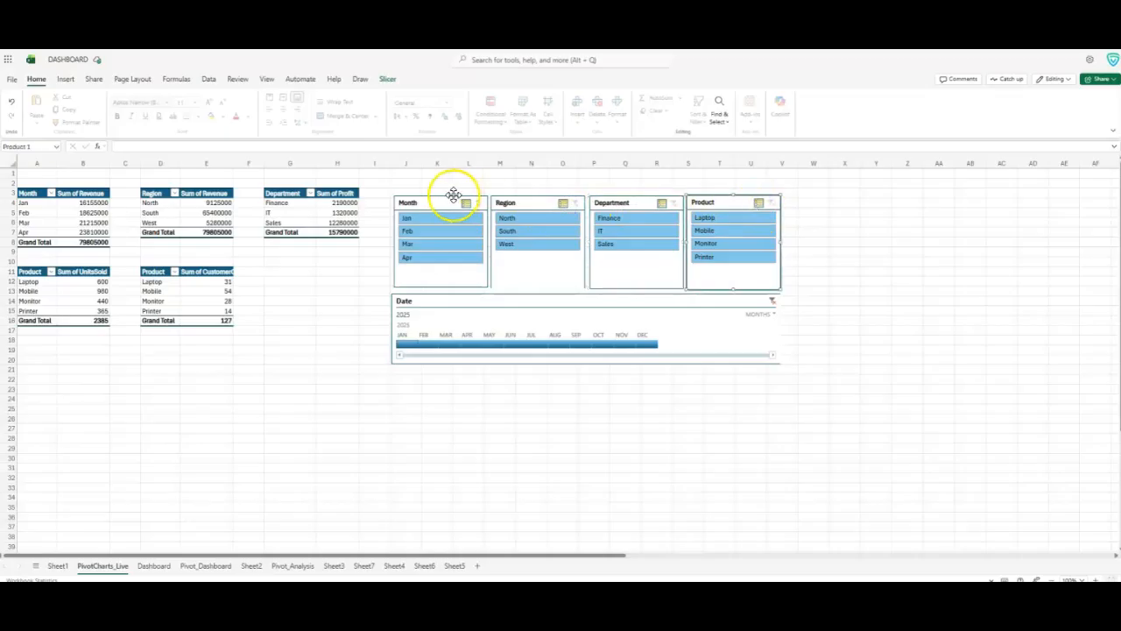
# Test the slicers by excluding South from Region and Jan and Feb from Month, clearing each slicer's filter again
pyautogui.click(517, 237)
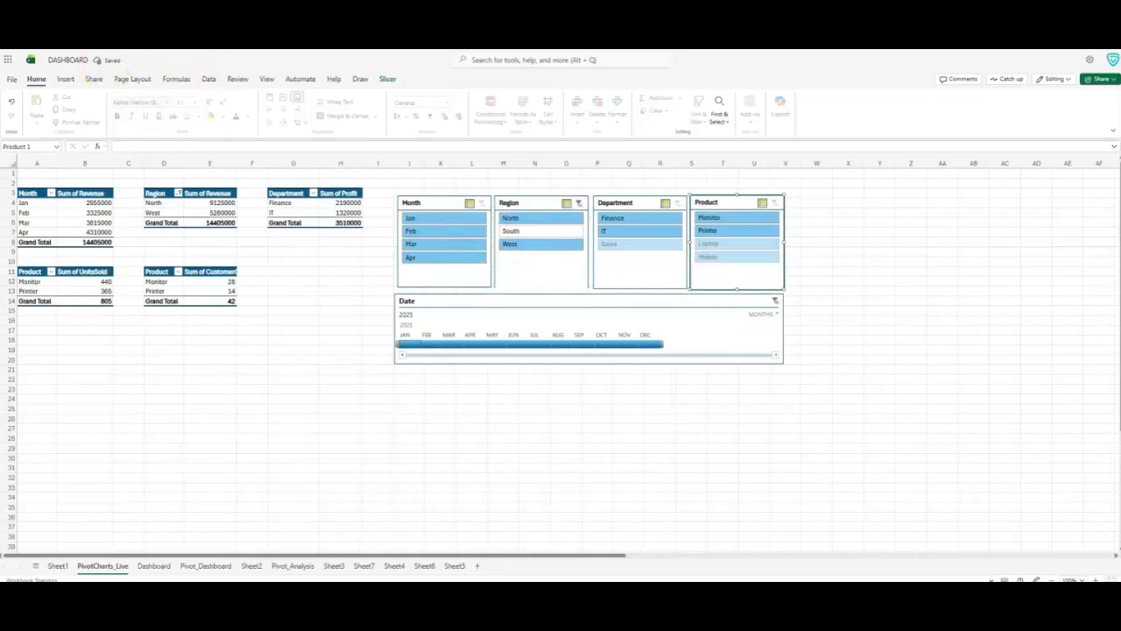
pyautogui.click(579, 204)
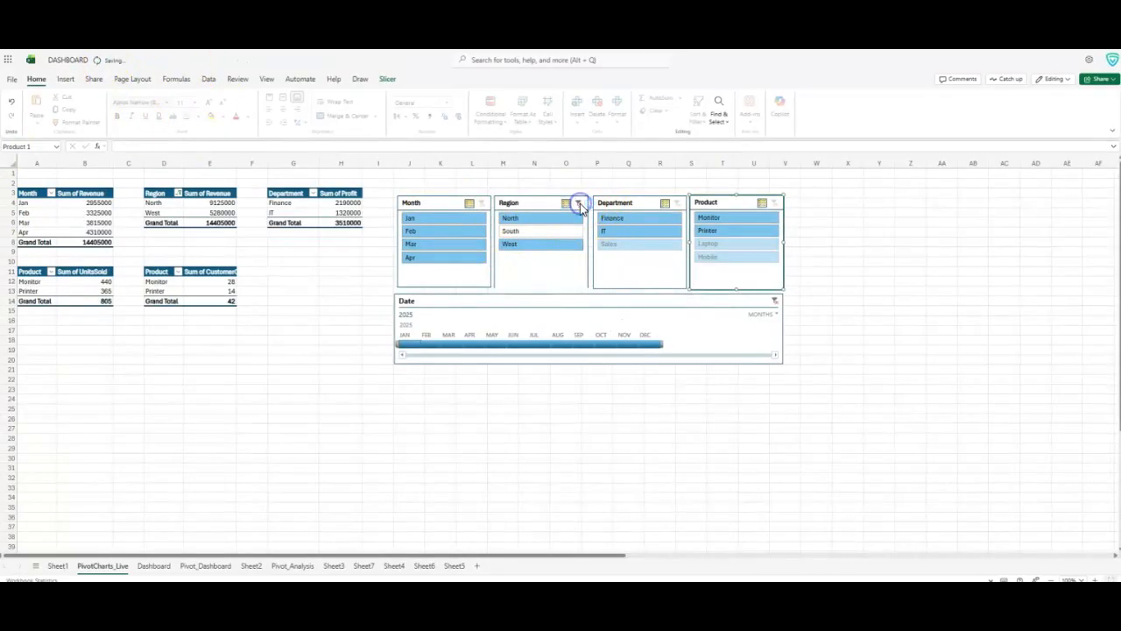
pyautogui.click(426, 218)
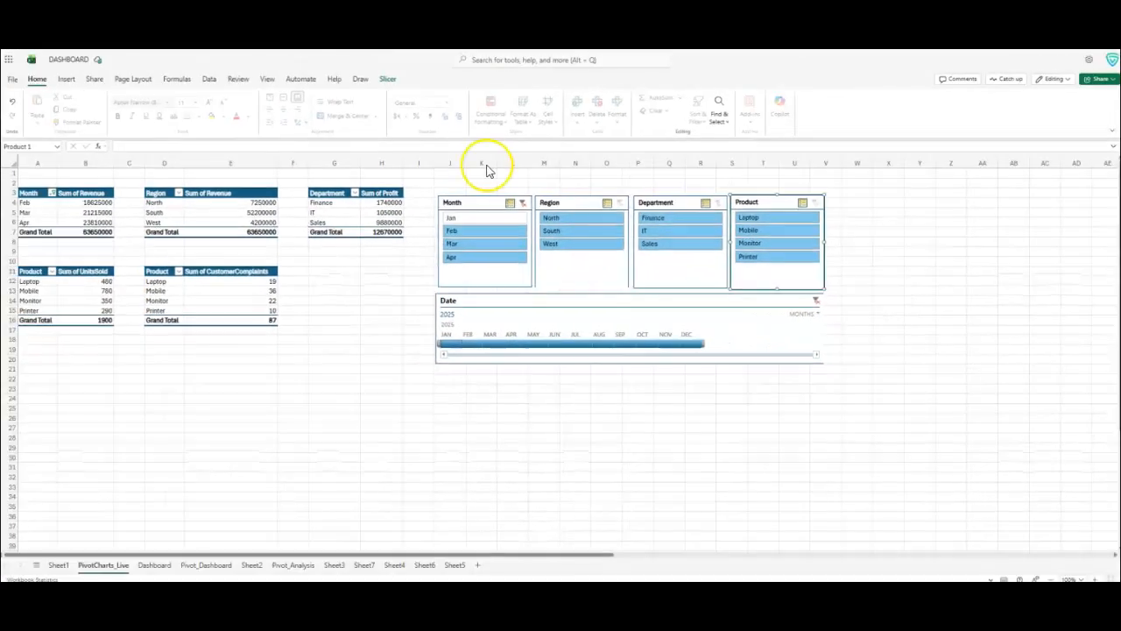
pyautogui.click(489, 230)
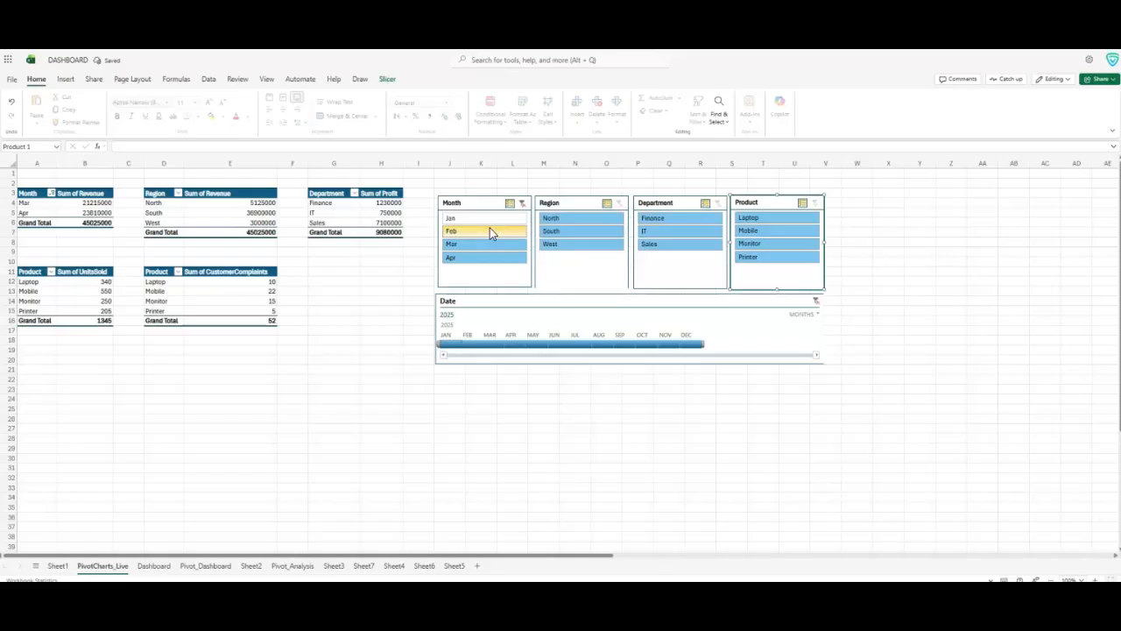
pyautogui.click(522, 203)
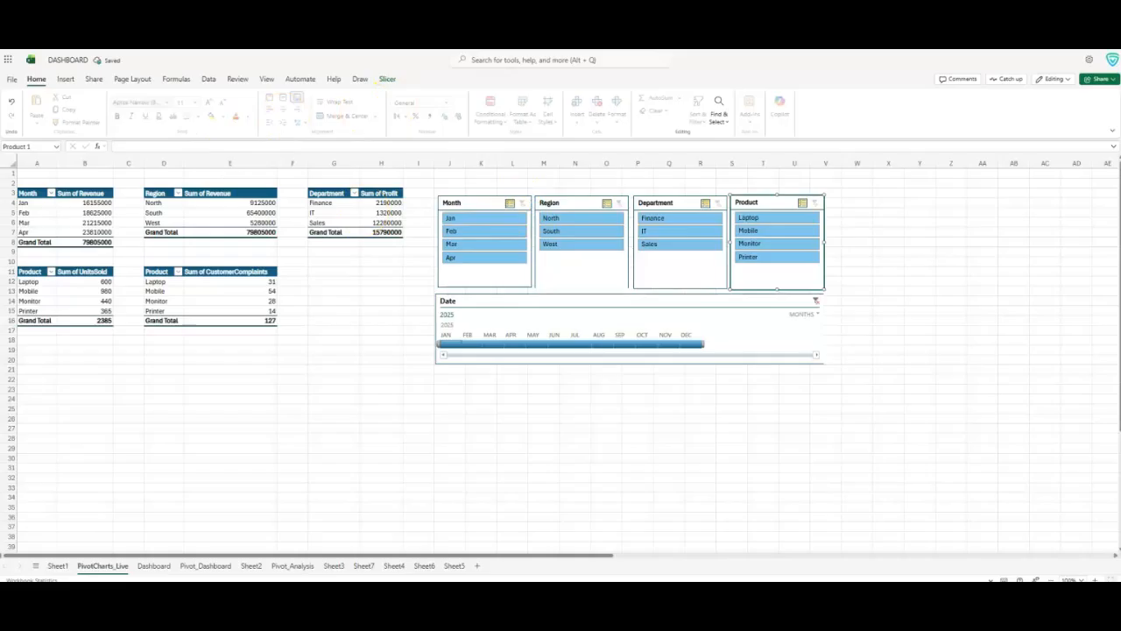
# Insert a 2-D clustered column chart from the revenue-by-month PivotTable
pyautogui.click(66, 80)
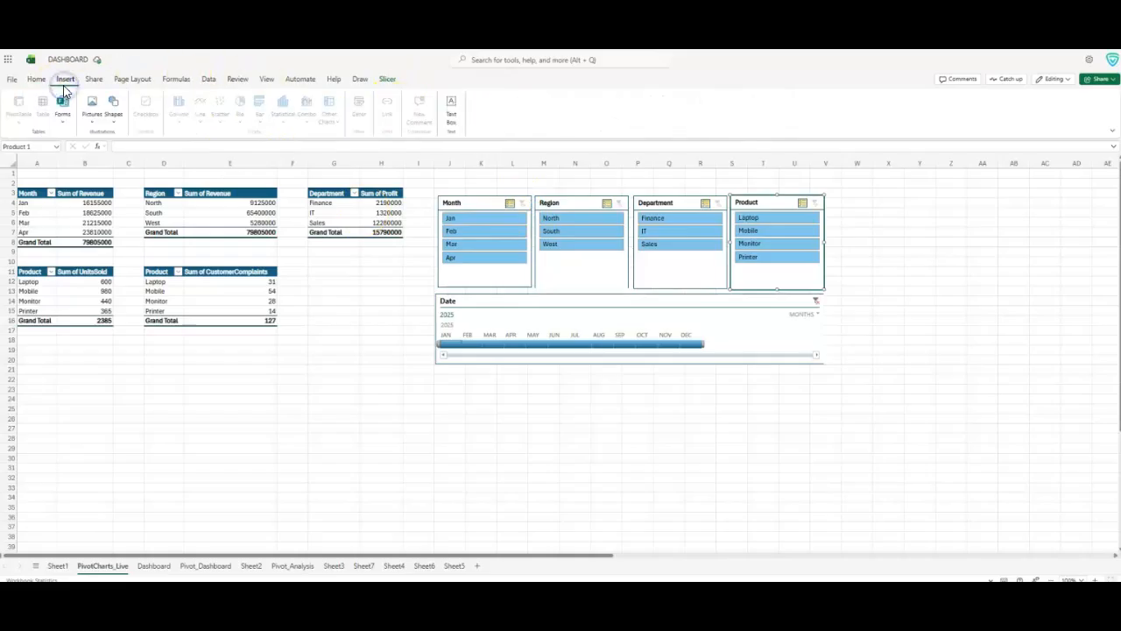
pyautogui.moveTo(35, 195); pyautogui.dragTo(95, 243)
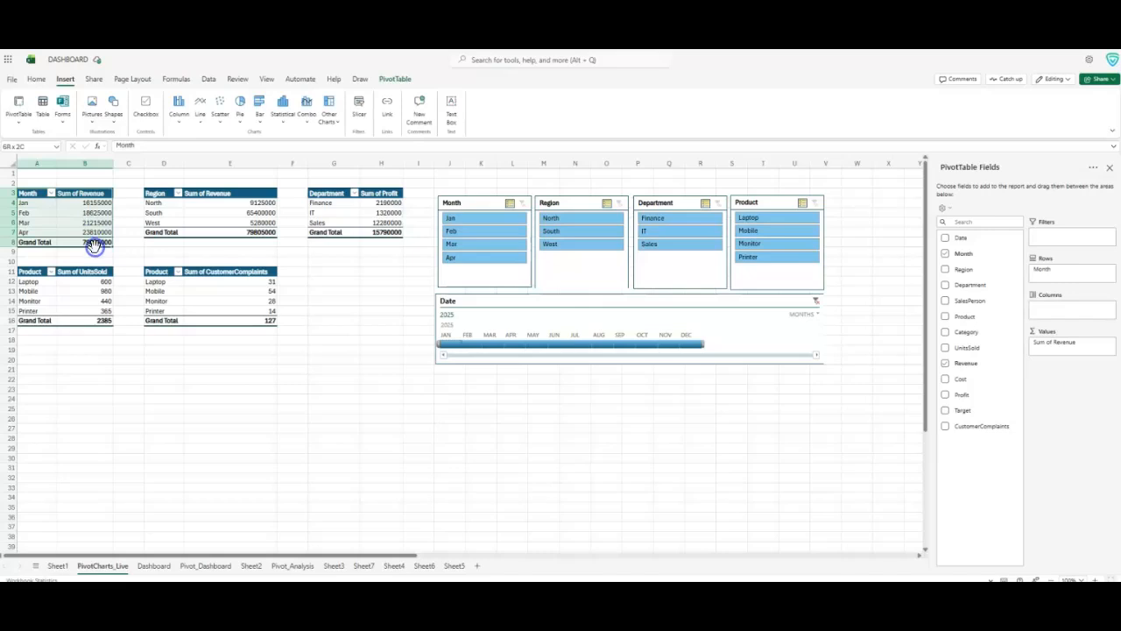
pyautogui.click(185, 118)
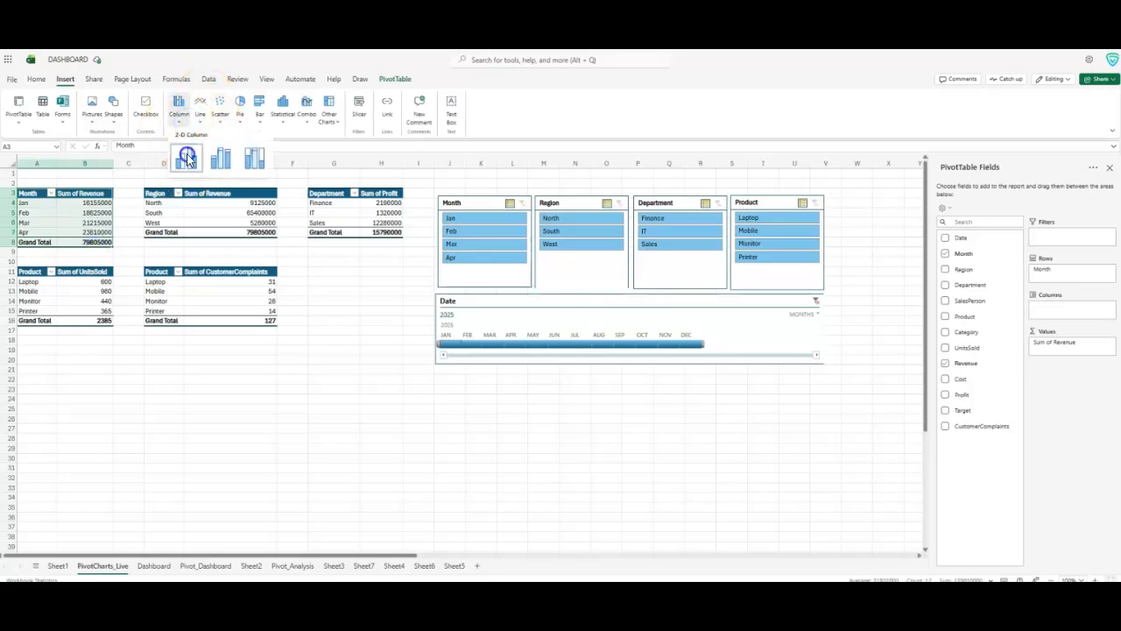
pyautogui.click(187, 158)
# Insert a 2-D clustered bar chart from the revenue-by-region PivotTable
pyautogui.click(242, 220)
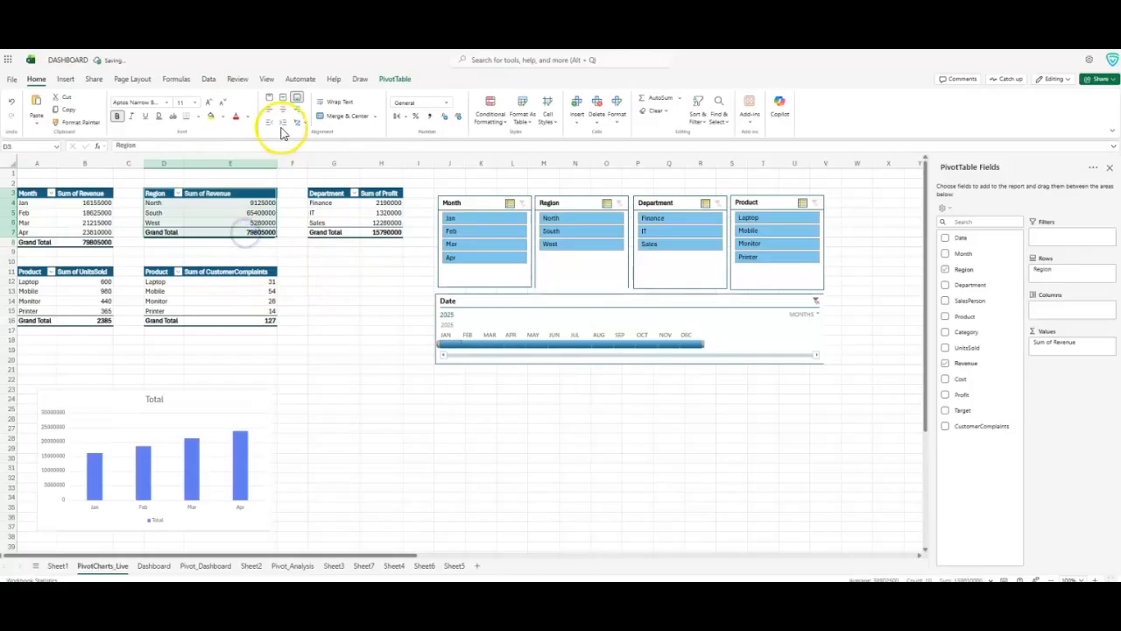
pyautogui.click(64, 78)
pyautogui.click(260, 118)
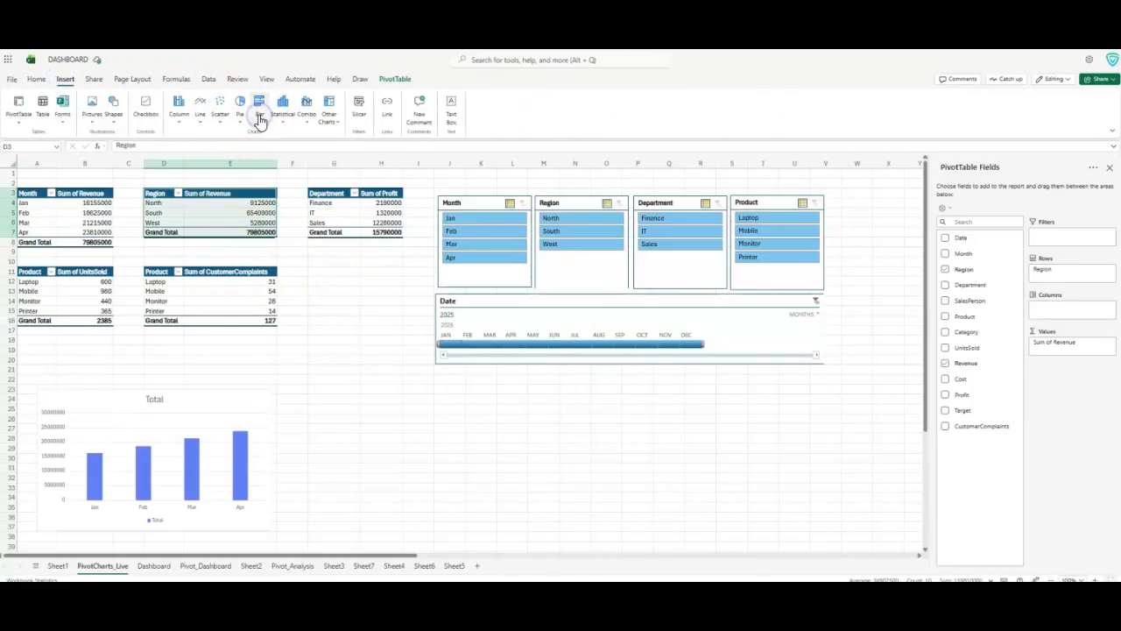
# Insert a 2-D pie chart from the profit-by-department PivotTable
pyautogui.click(373, 233)
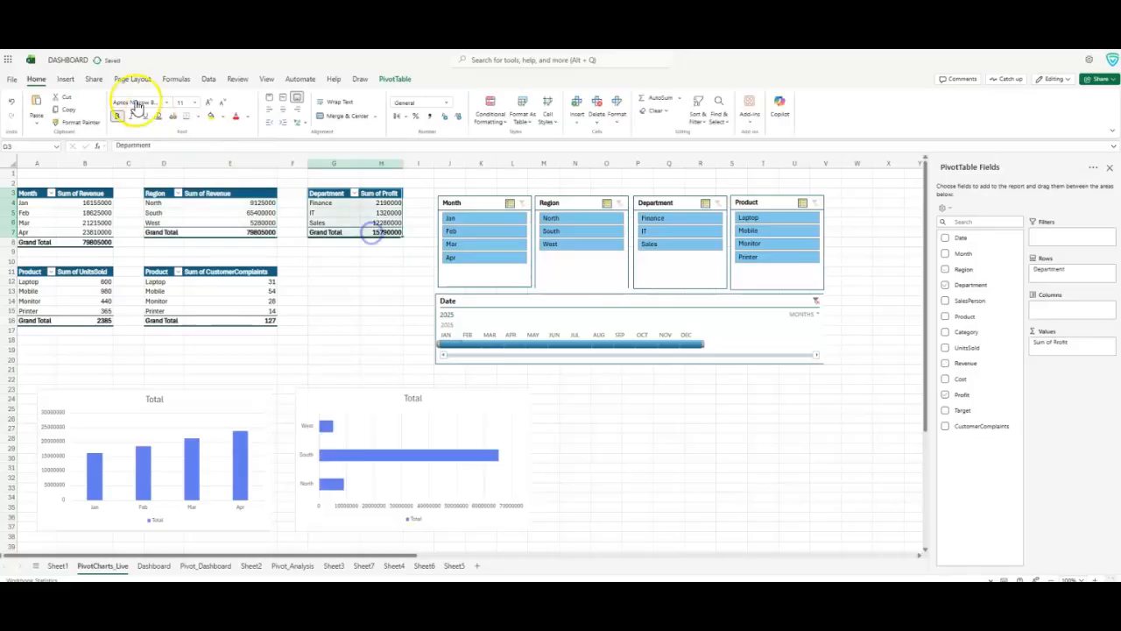
pyautogui.click(66, 80)
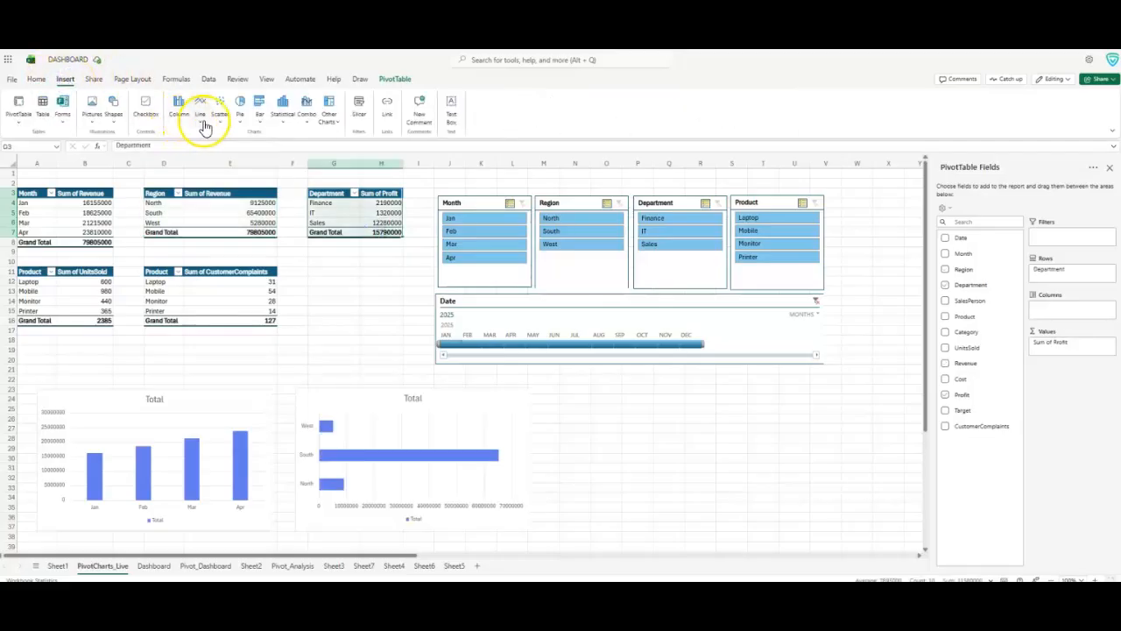
pyautogui.click(239, 114)
pyautogui.click(248, 171)
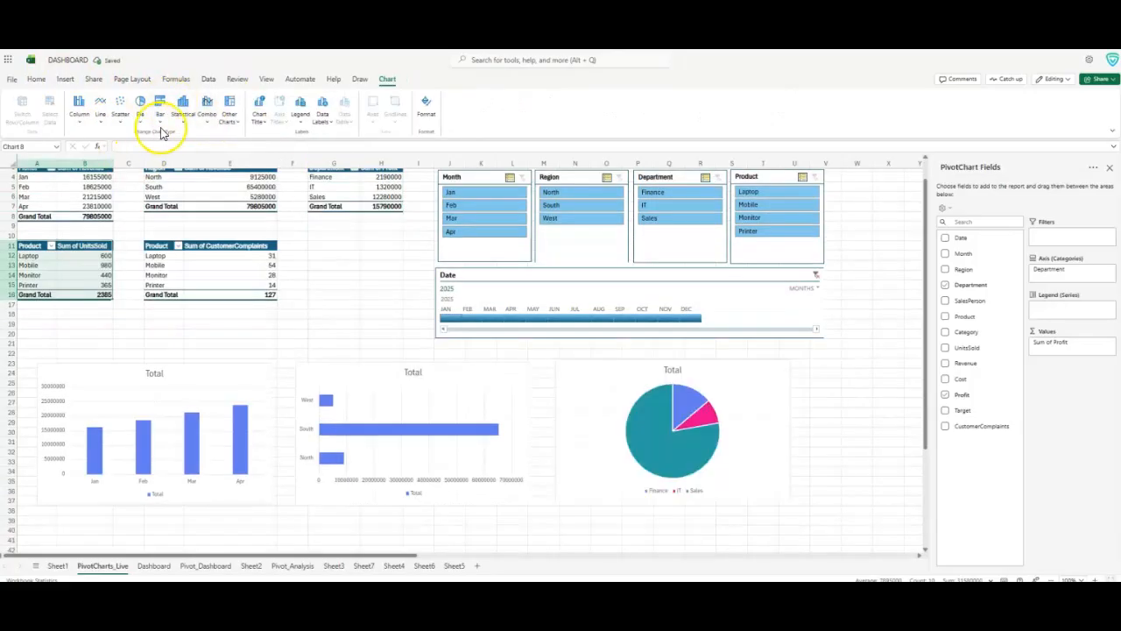
# Insert a line chart from the PivotTable of units sold by product
pyautogui.press('Escape')
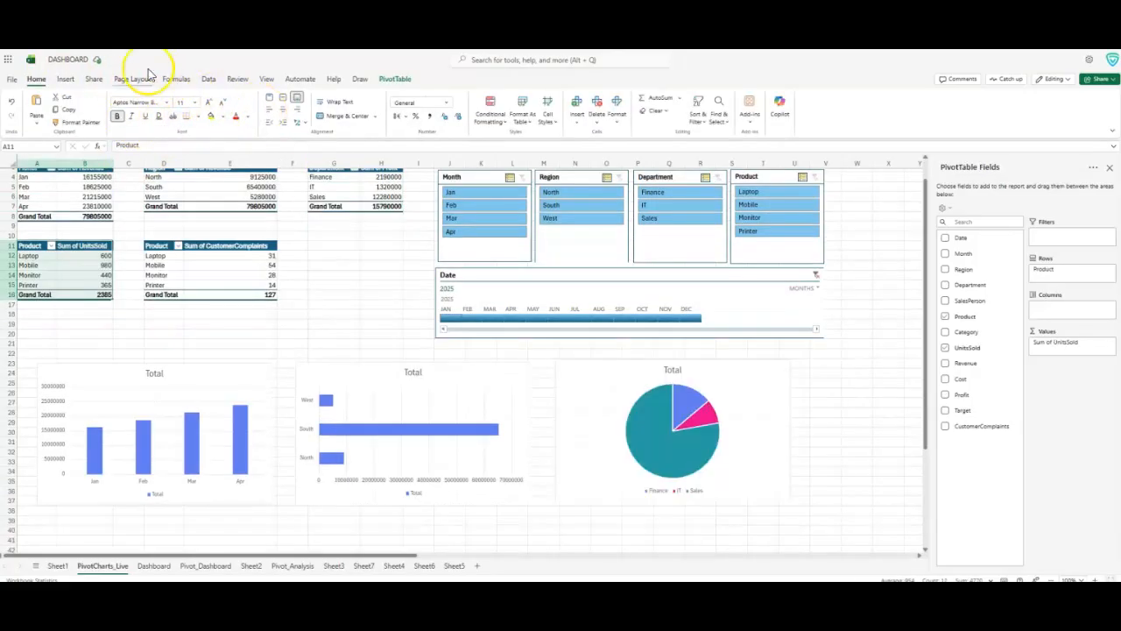
pyautogui.click(67, 80)
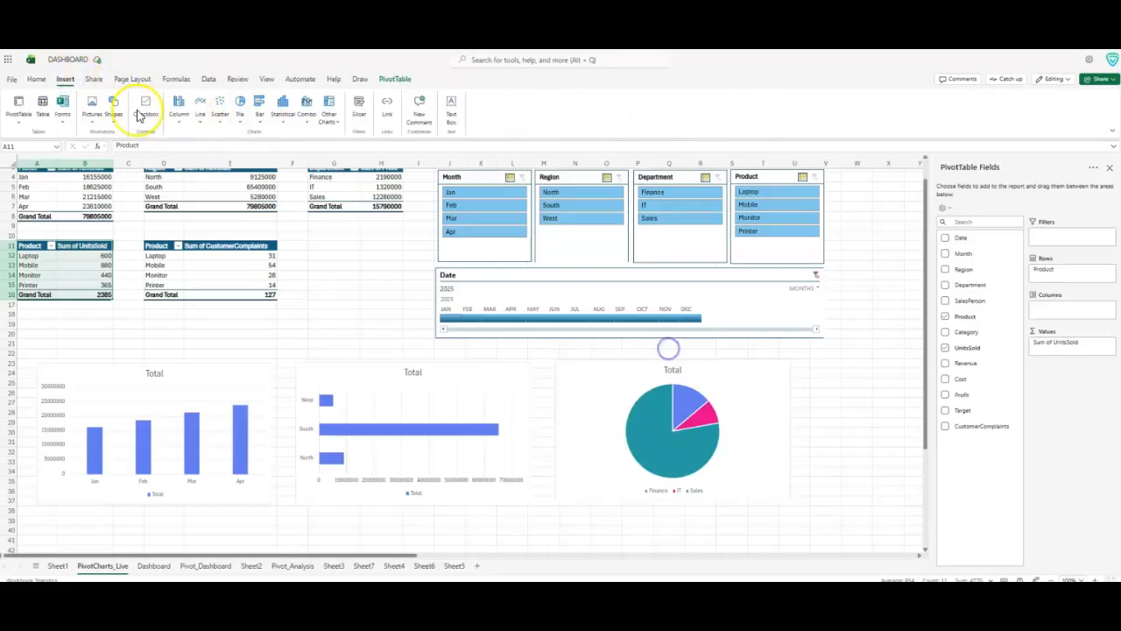
pyautogui.click(178, 125)
pyautogui.click(201, 121)
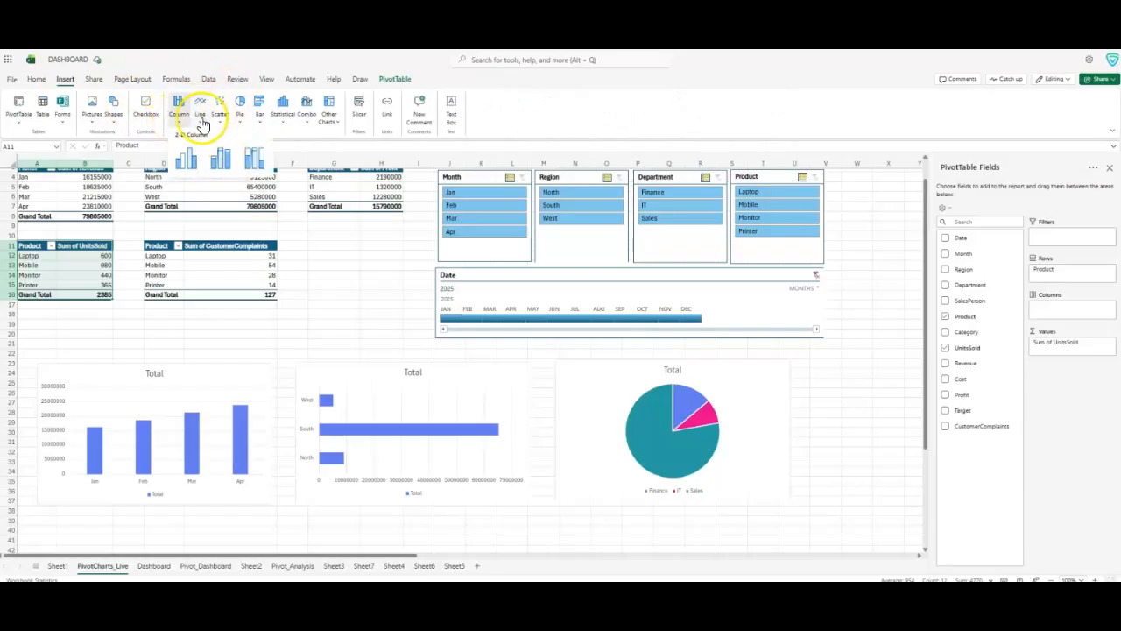
pyautogui.click(207, 158)
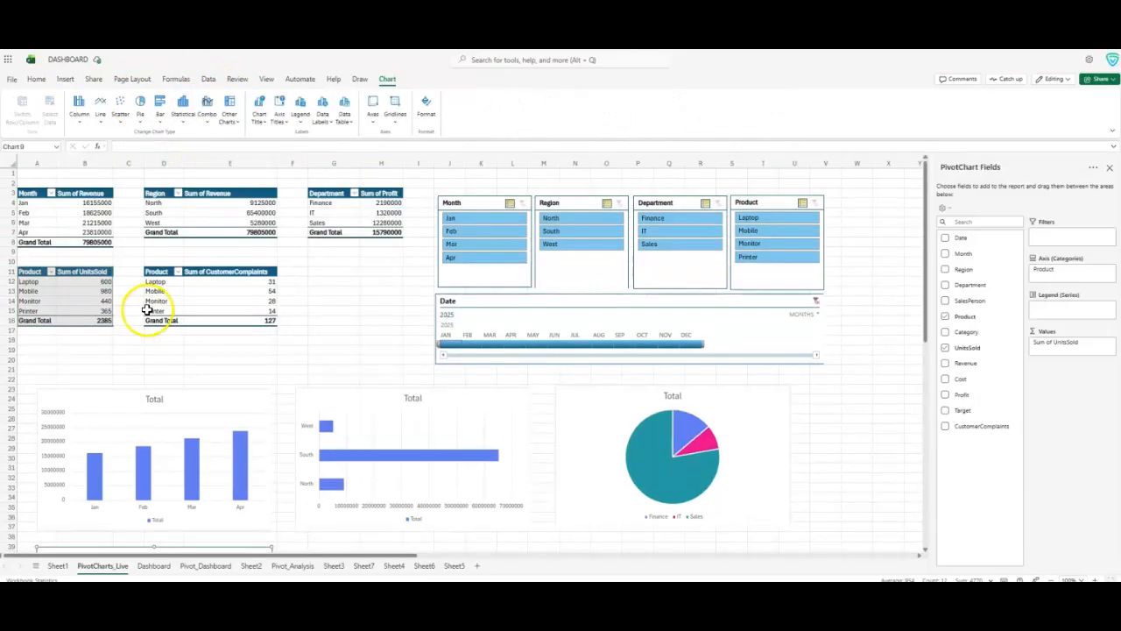
# Insert a column chart from the customer complaints PivotTable and arrange the charts in a row below the tables, with the pie beside the slicers
pyautogui.moveTo(161, 268); pyautogui.dragTo(227, 319)
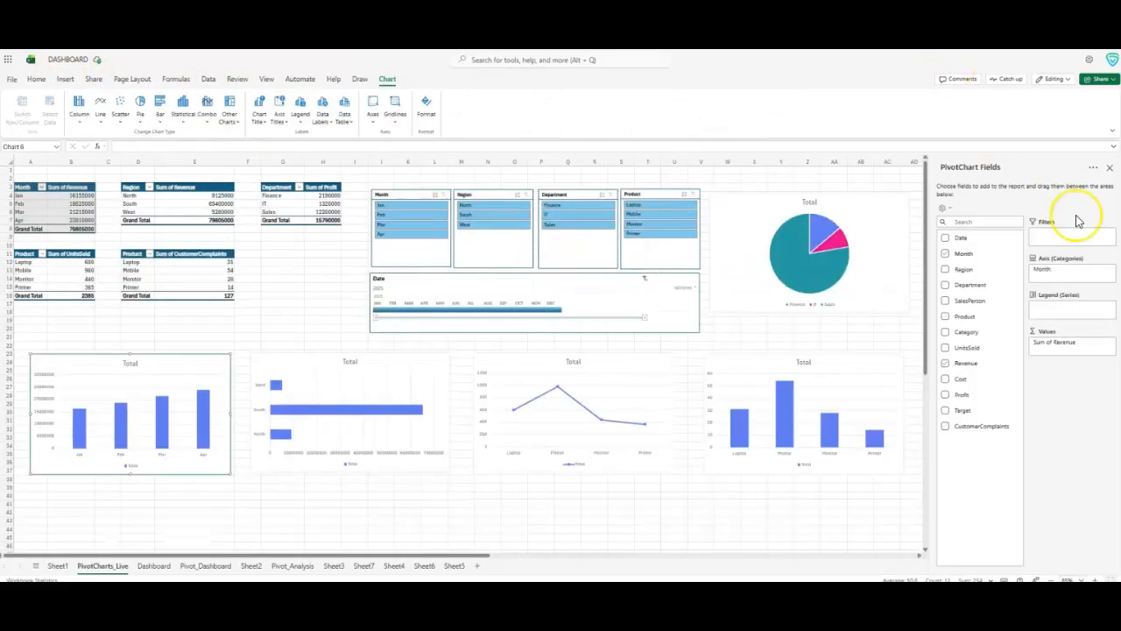
pyautogui.click(1110, 168)
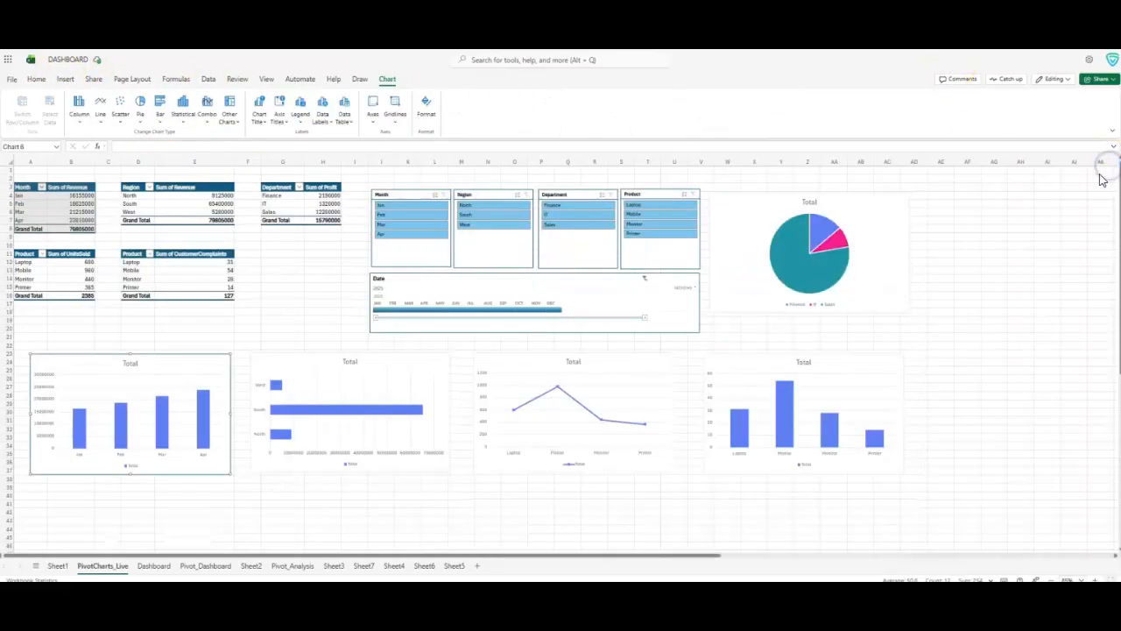
# Turn on multi-select in the Month, Region, Department and Product slicers
pyautogui.click(1083, 579)
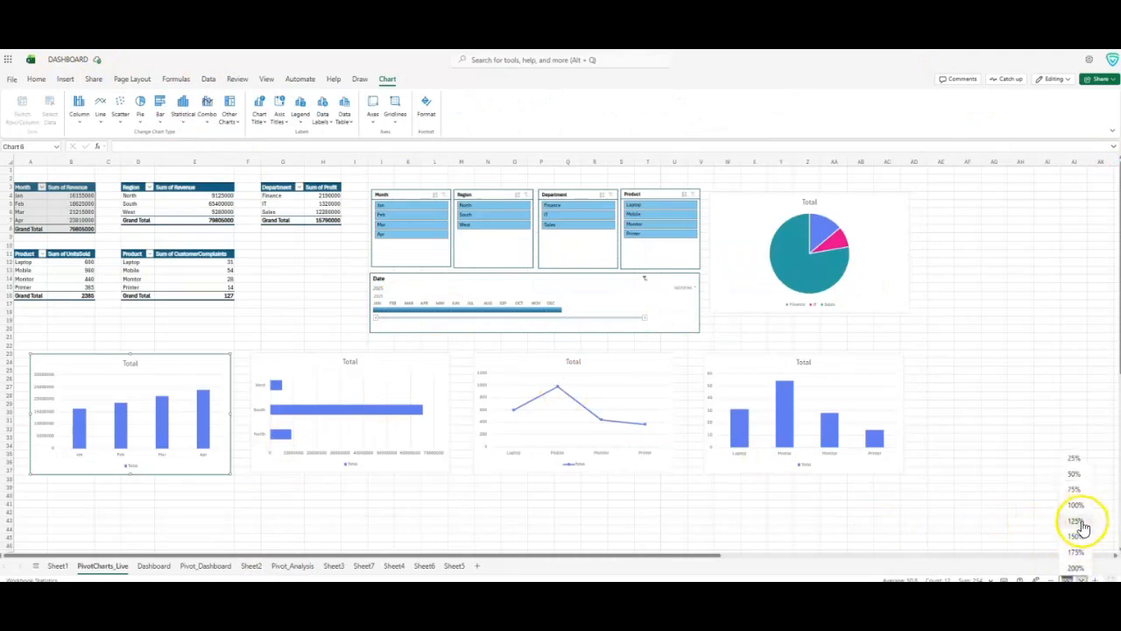
pyautogui.click(1080, 534)
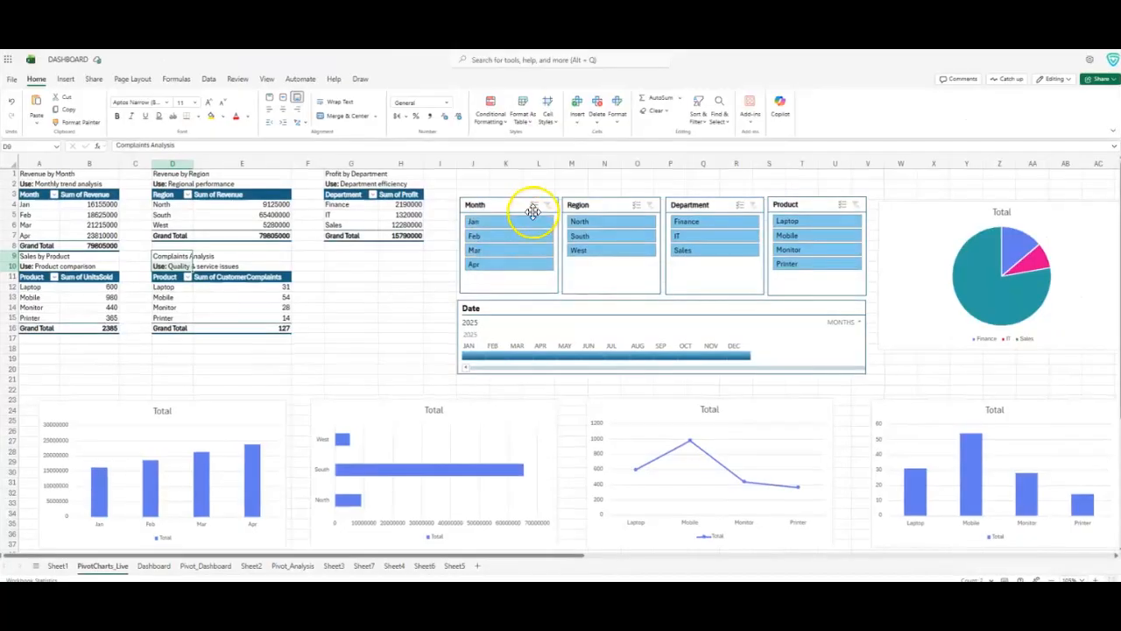
pyautogui.click(533, 206)
pyautogui.click(636, 205)
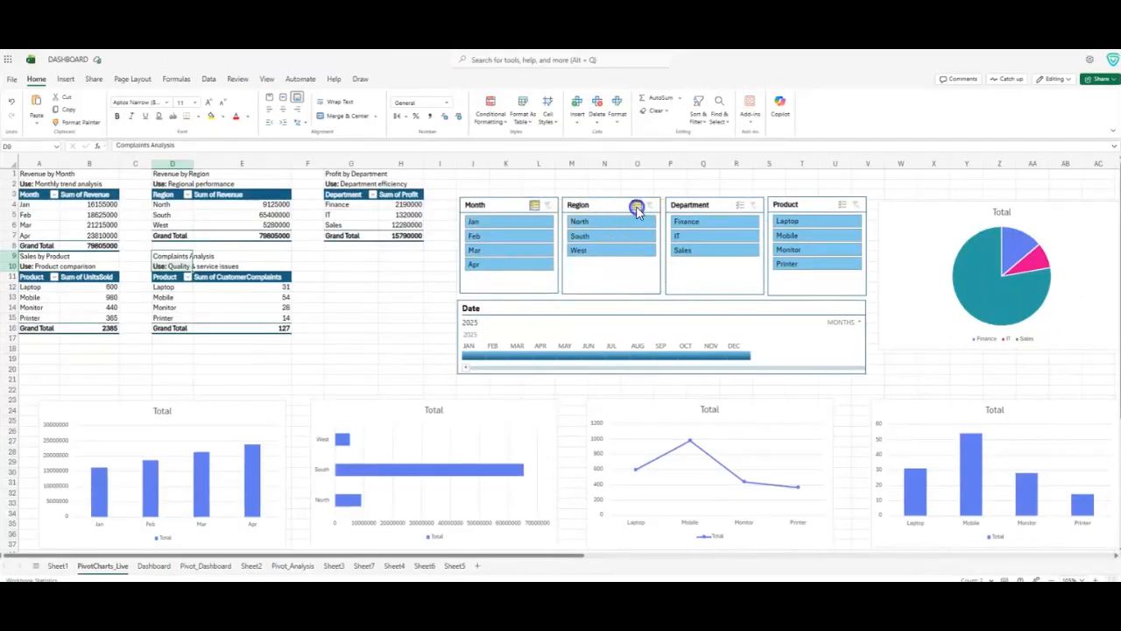
pyautogui.click(741, 208)
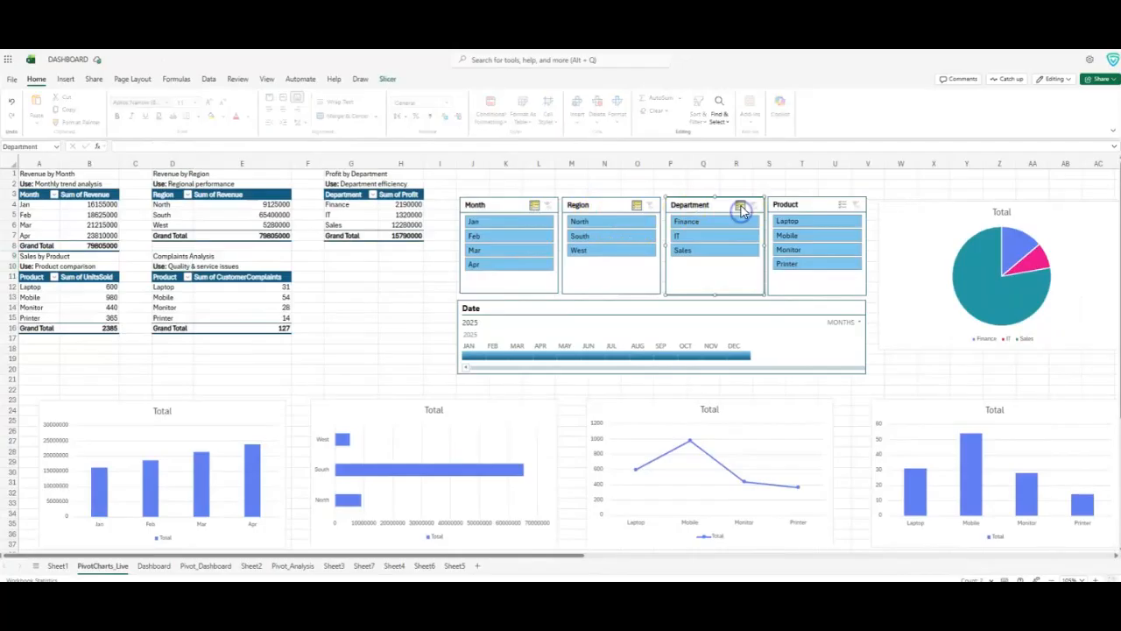
pyautogui.click(841, 206)
# Exclude Jan with the Month slicer and review how the tables and charts respond
pyautogui.click(499, 231)
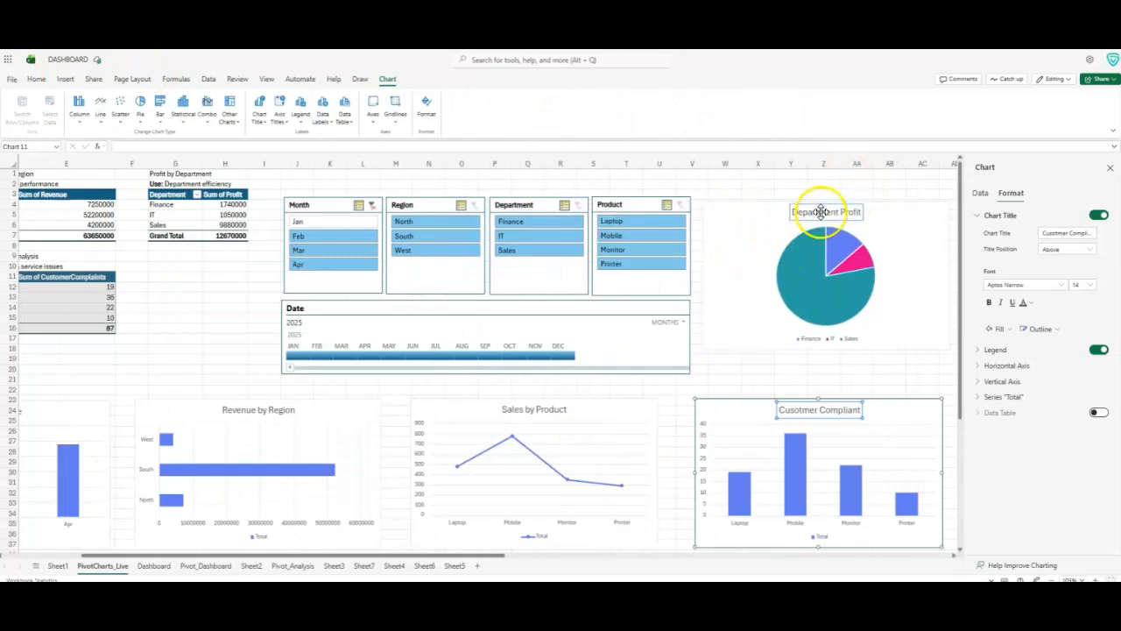
pyautogui.hscroll(-4, 602, 421)
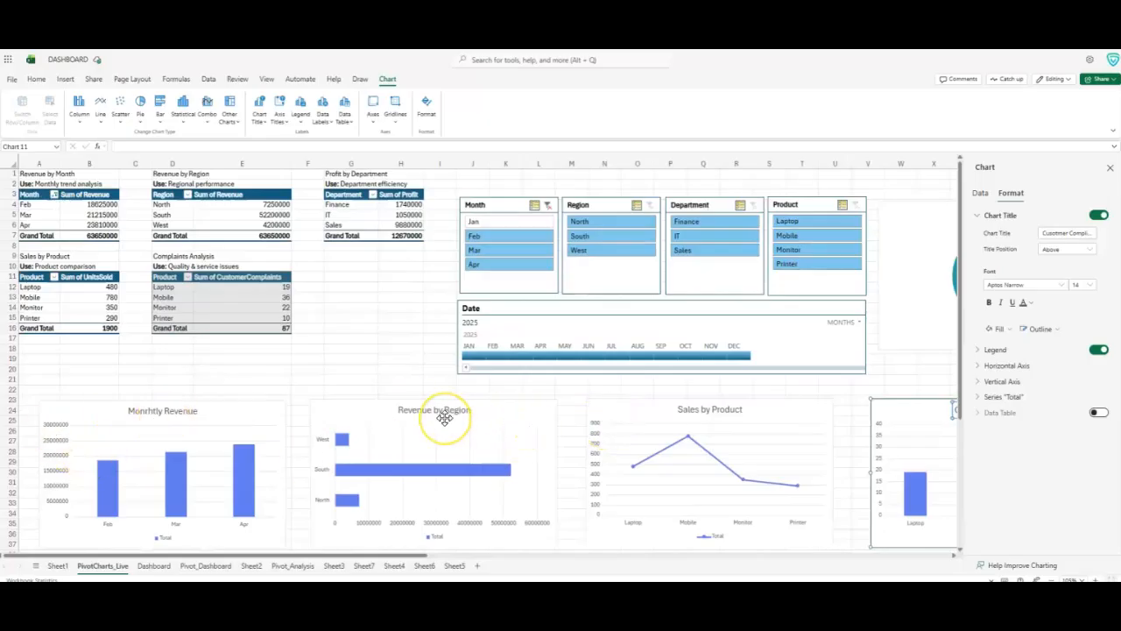
pyautogui.hscroll(5, 445, 418)
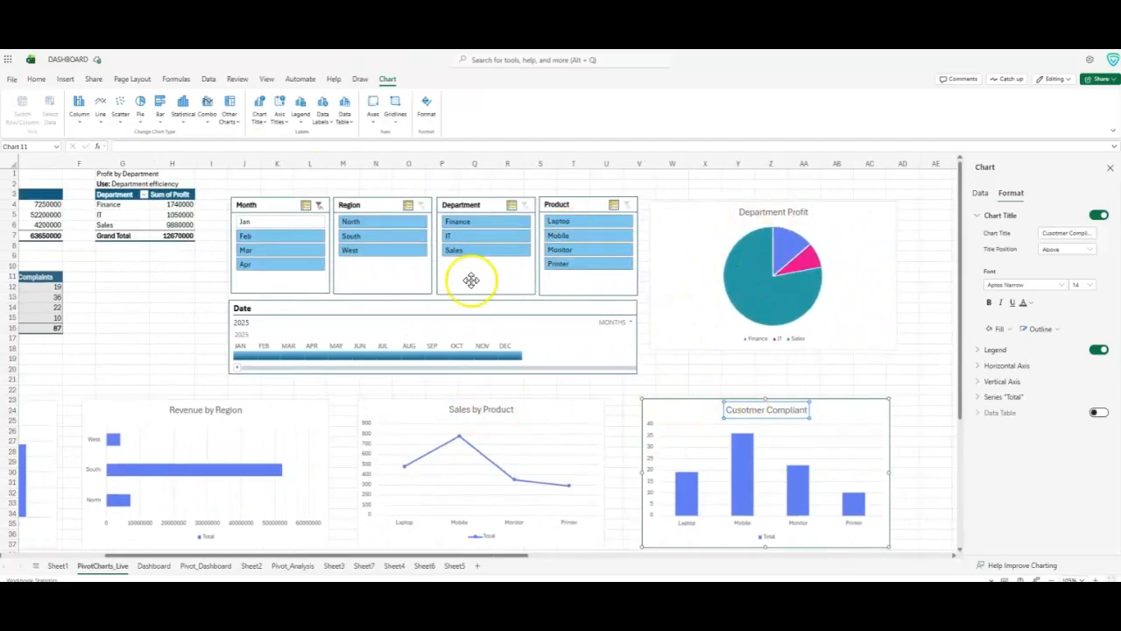
pyautogui.hscroll(-5, 378, 336)
# Clear the Month slicer filter and close the chart formatting pane
pyautogui.click(546, 204)
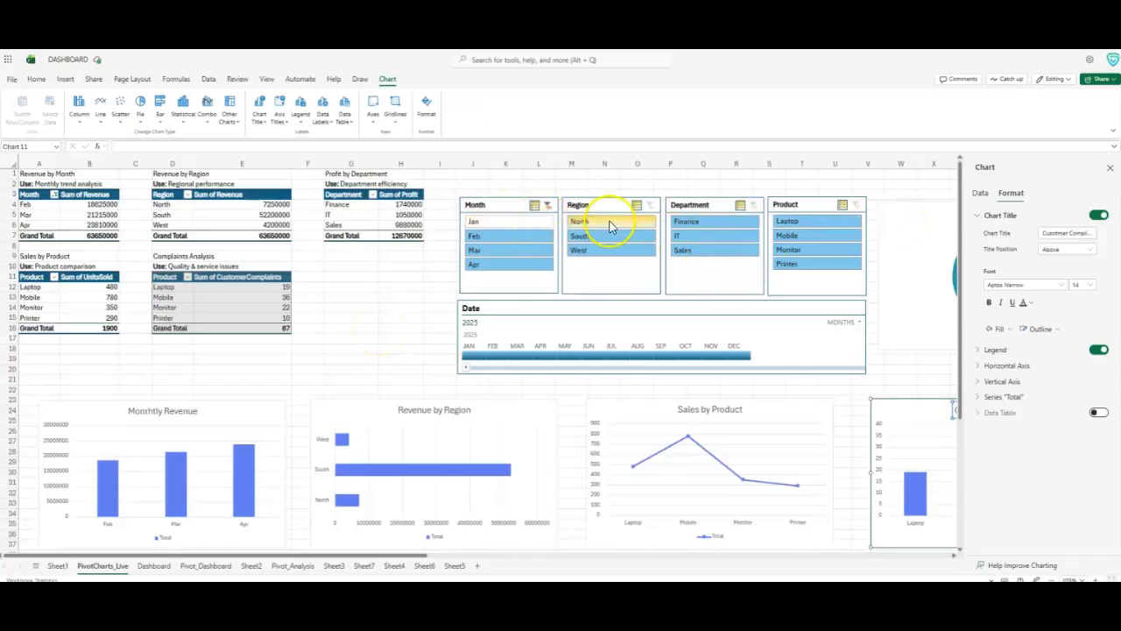
pyautogui.click(546, 204)
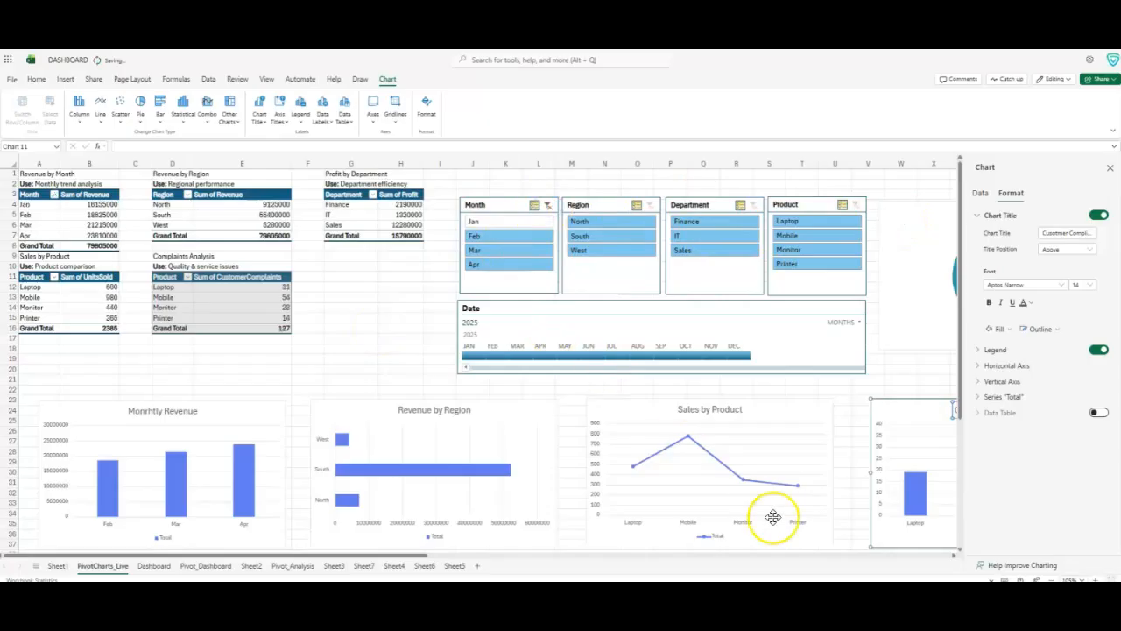
pyautogui.click(1110, 167)
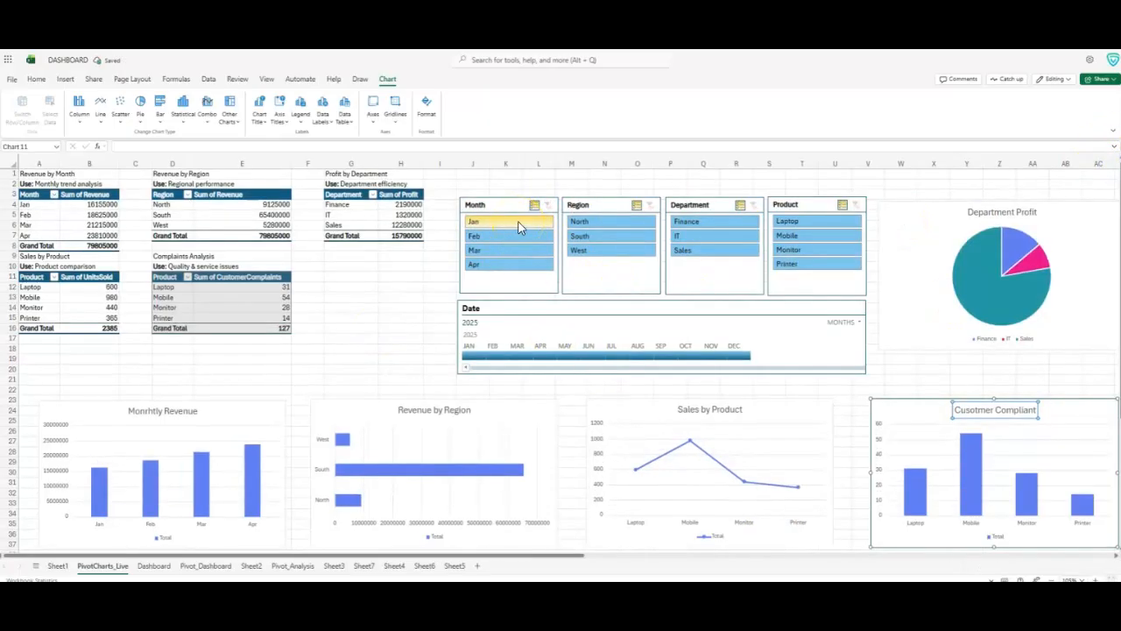
# Exclude Jan with the Month slicer and inspect the data points in the monthly revenue, regional revenue and department profit charts
pyautogui.keyDown('ctrl'); pyautogui.click(517, 225); pyautogui.keyUp('ctrl')
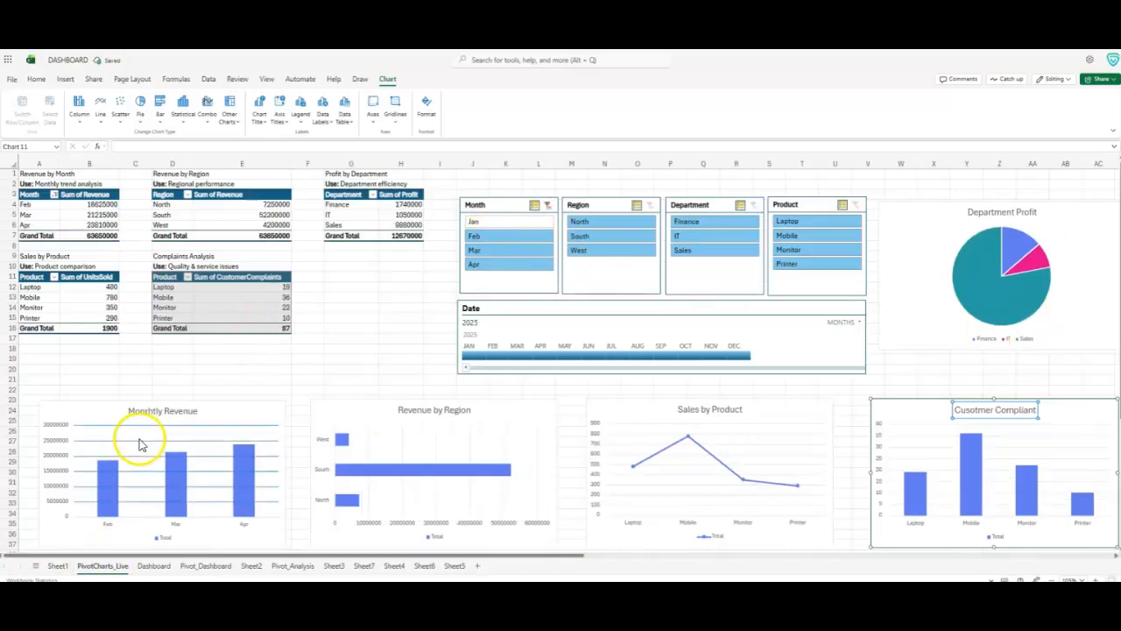
pyautogui.moveTo(100, 482)
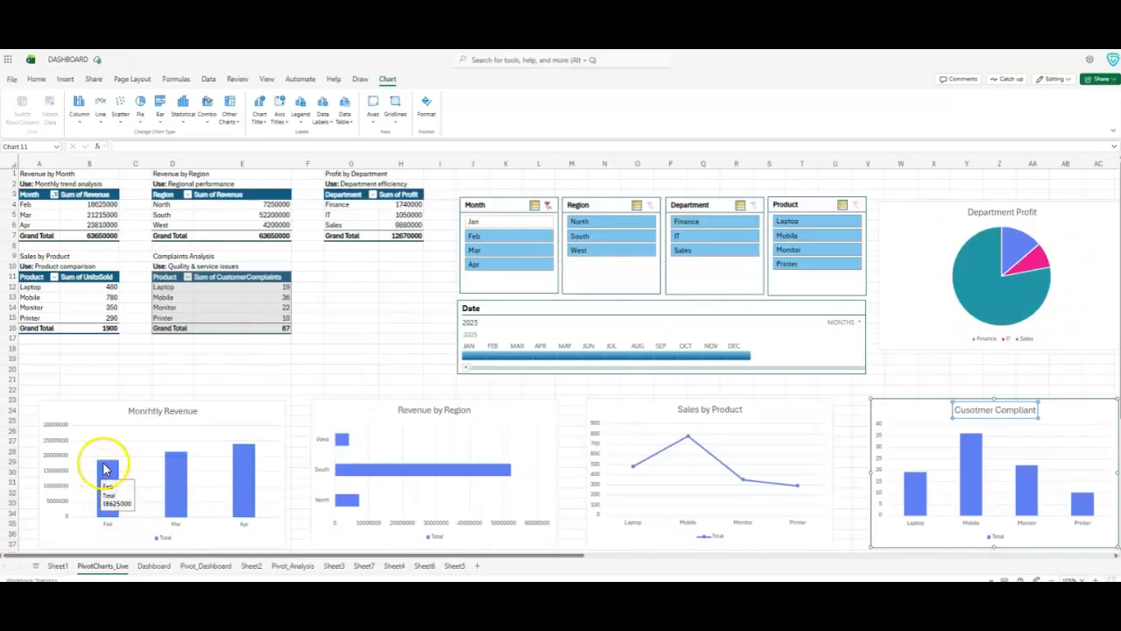
pyautogui.moveTo(340, 438)
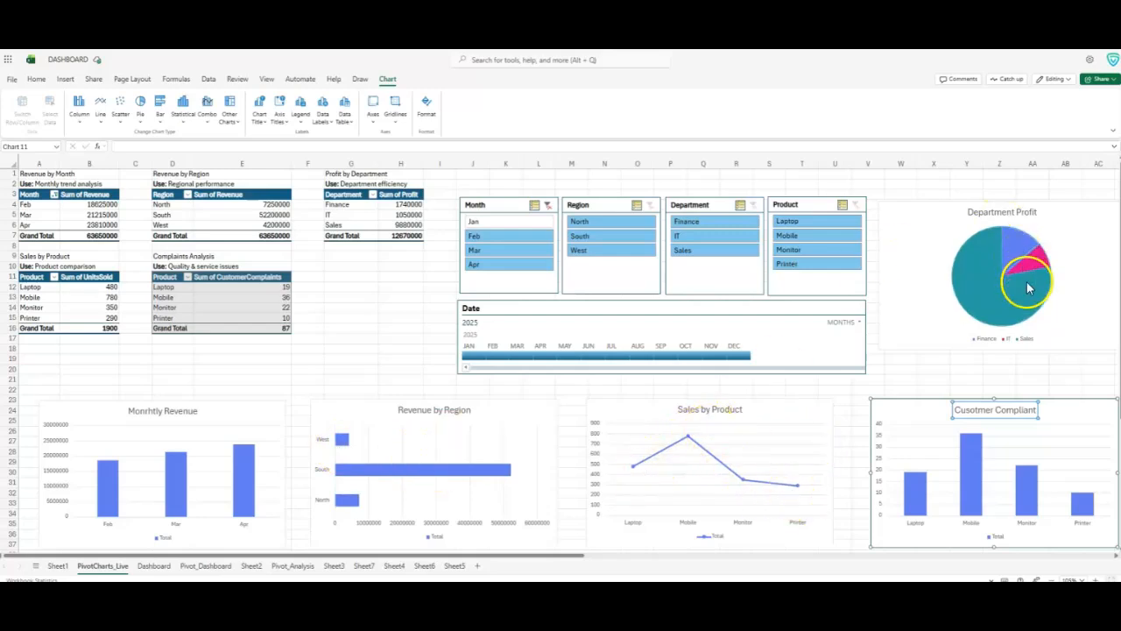
pyautogui.moveTo(962, 272)
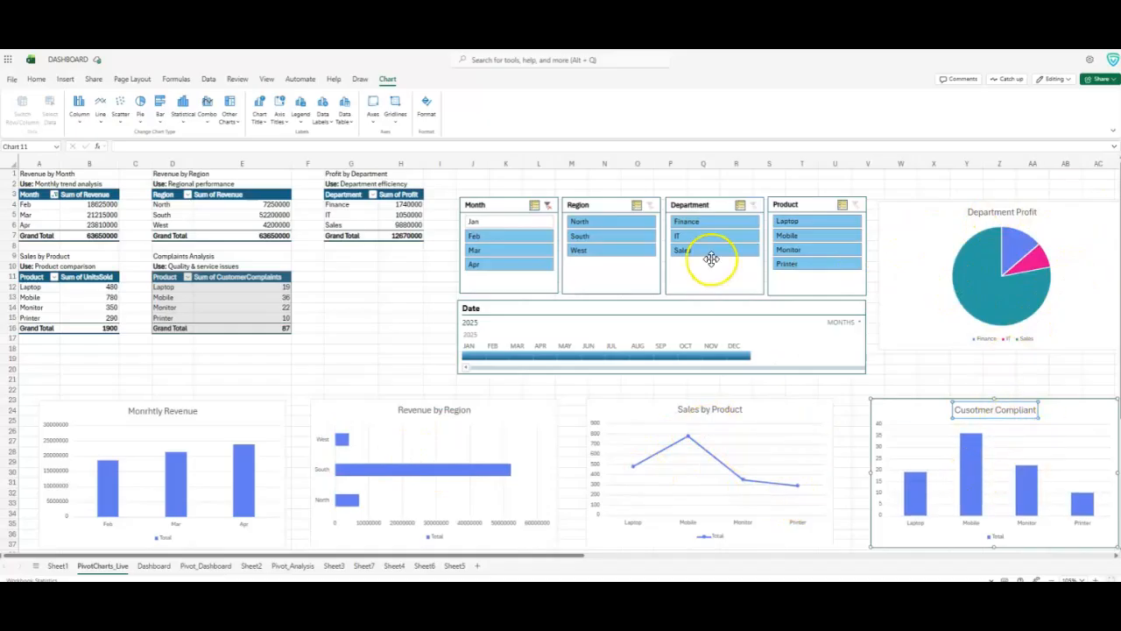
# Exclude North, IT and Laptop with the Region, Department and Product slicers and inspect the Mobile bar in the customer complaints chart
pyautogui.click(603, 222)
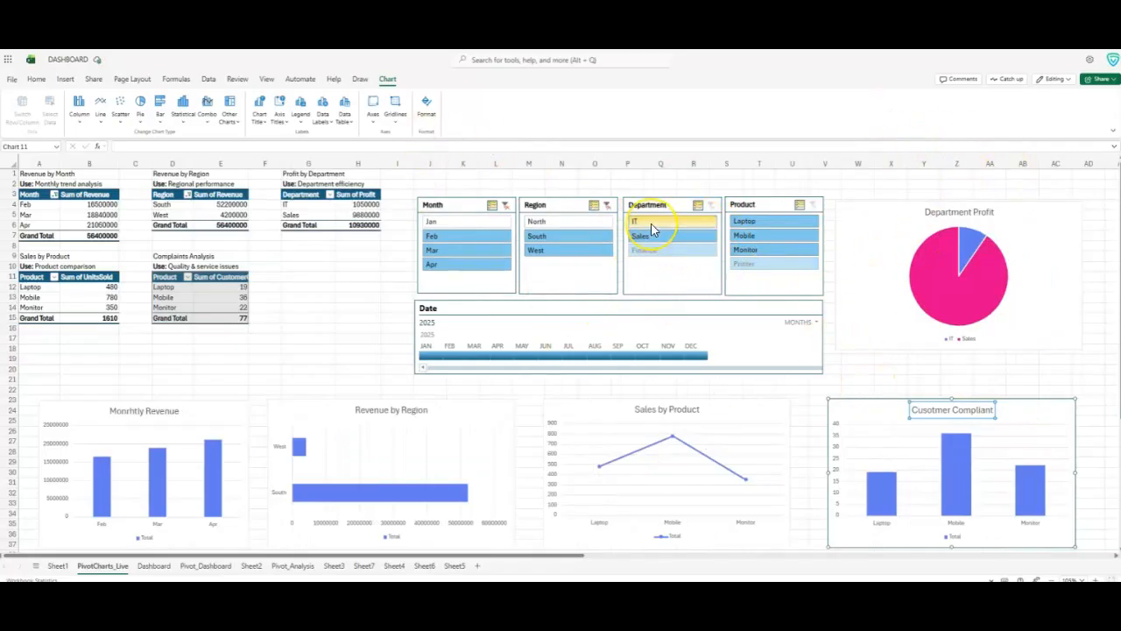
pyautogui.click(650, 224)
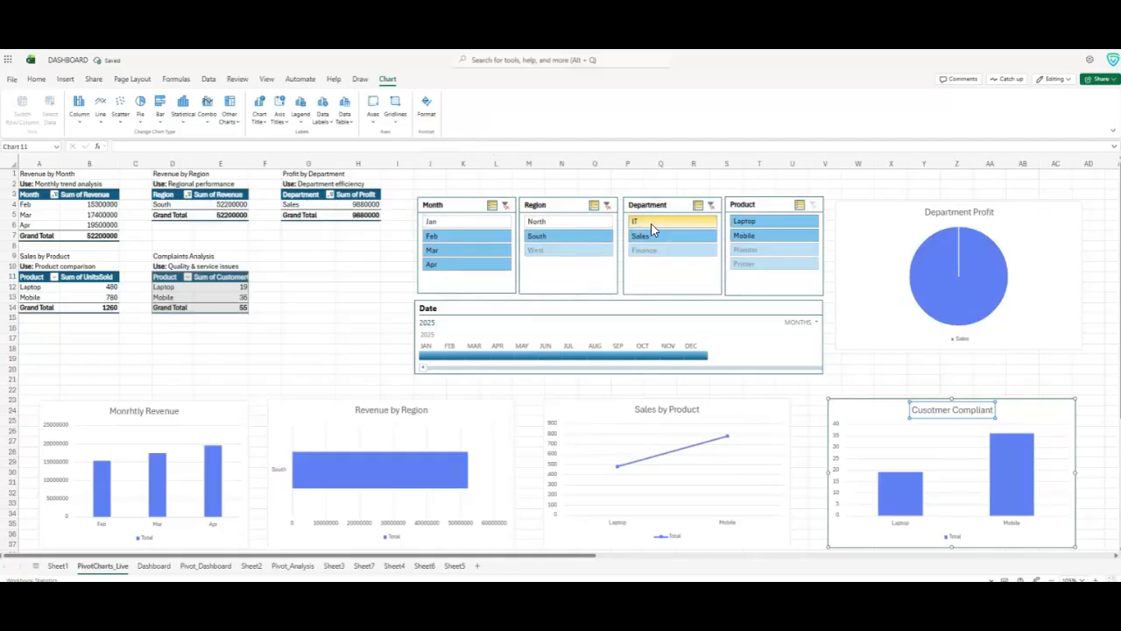
pyautogui.click(746, 222)
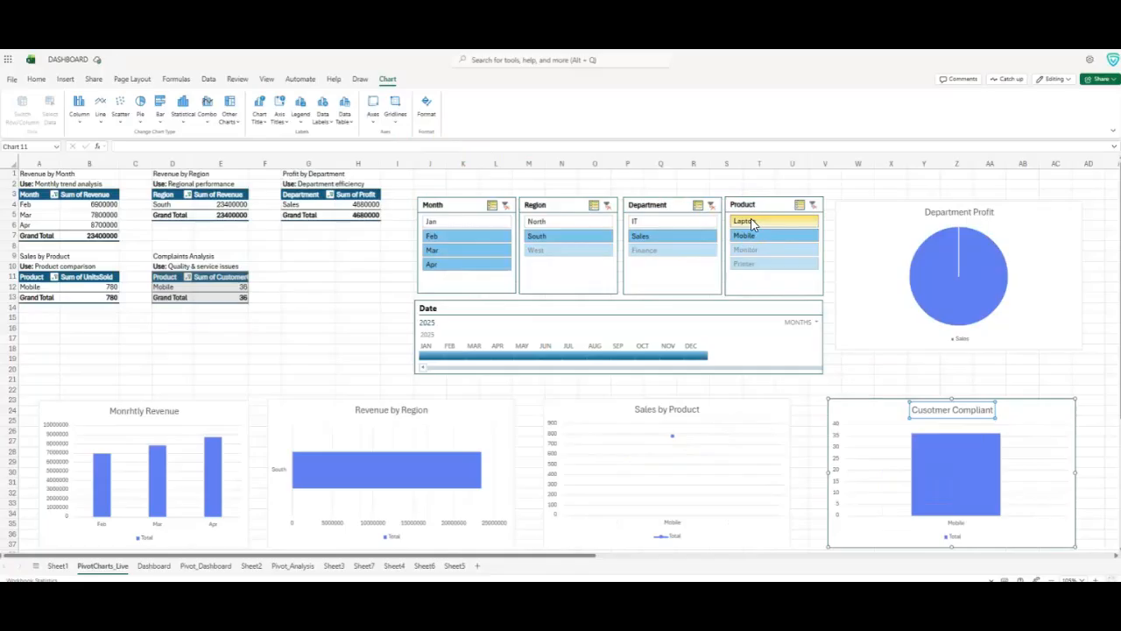
pyautogui.moveTo(957, 462)
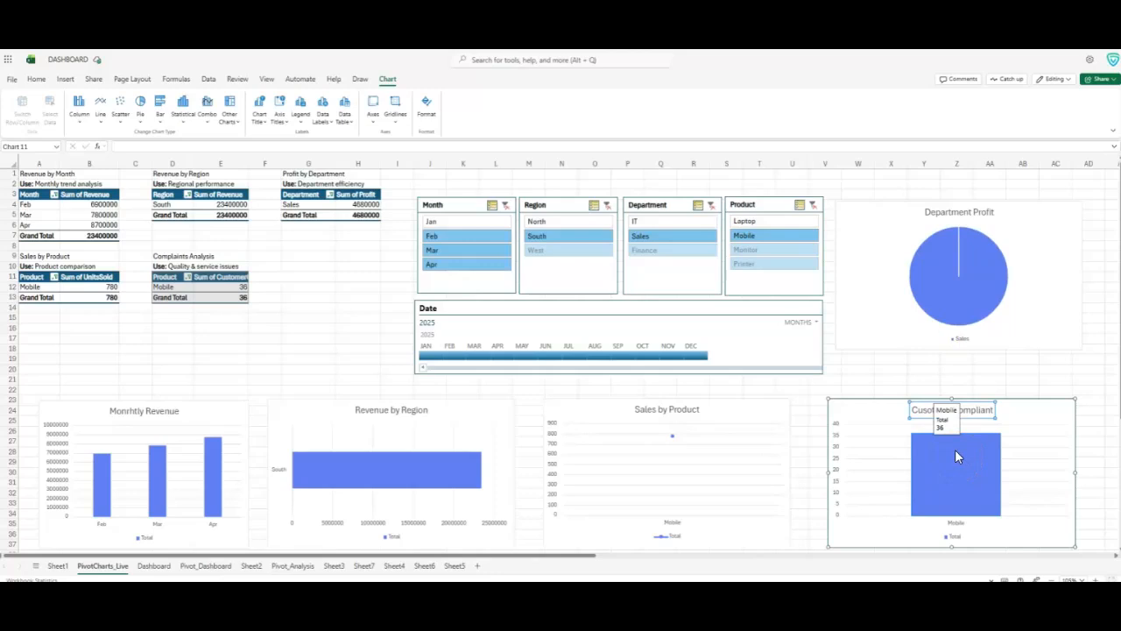
# Clear the filters of the Product, Department, Region and Month slicers
pyautogui.click(814, 205)
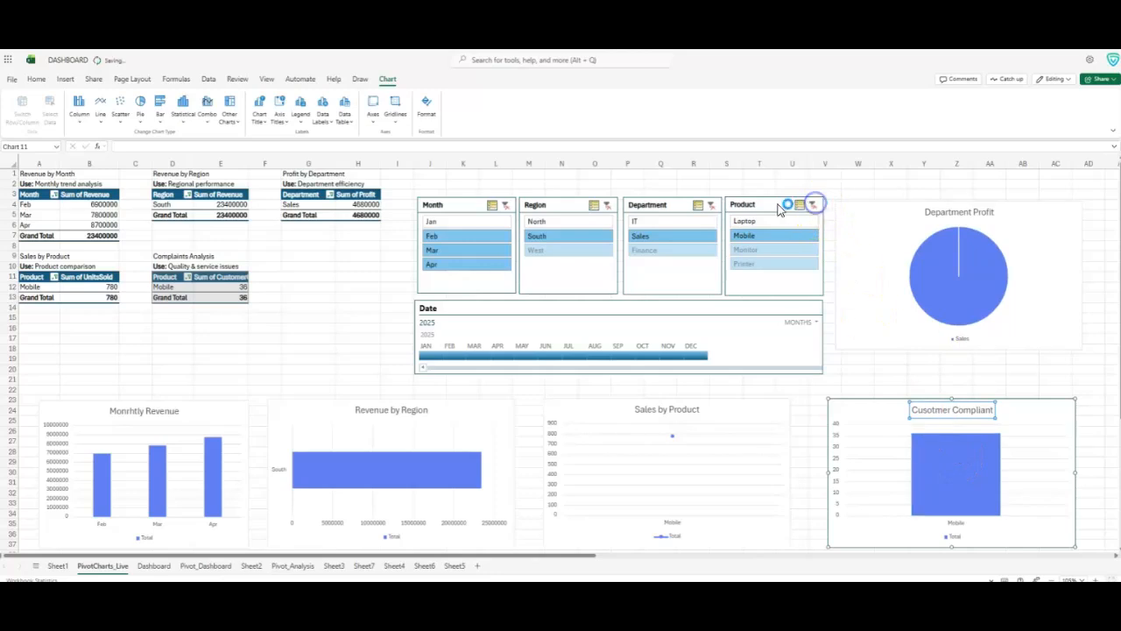
pyautogui.click(712, 205)
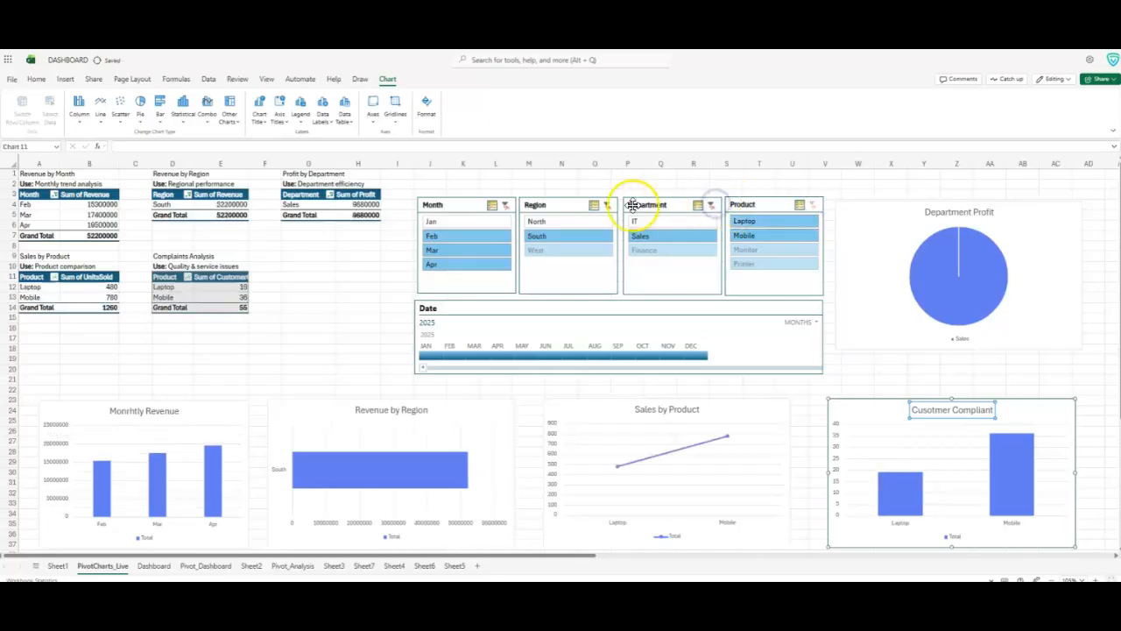
pyautogui.click(606, 204)
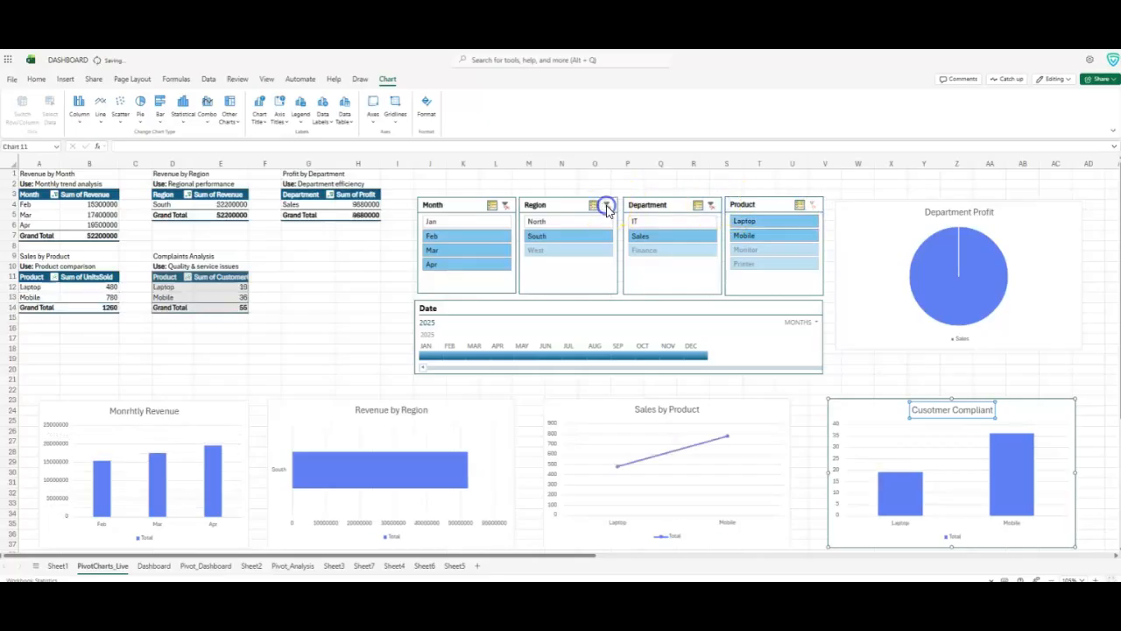
pyautogui.click(506, 205)
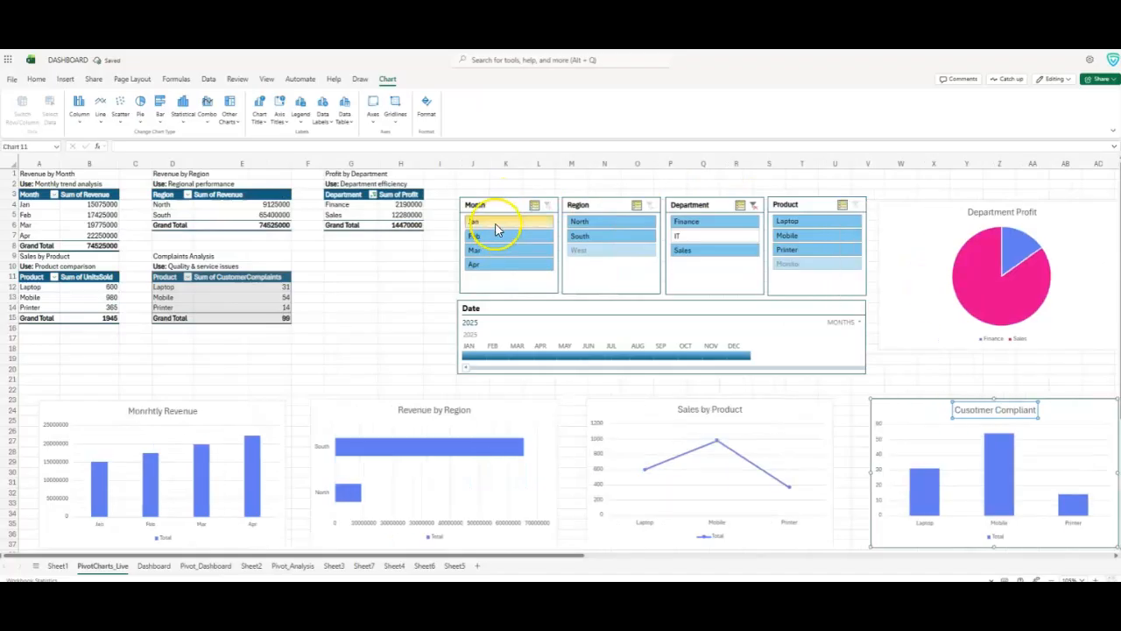
# Exclude Jan and Feb with the Month slicer, check the charts, and clear the Month filter again
pyautogui.click(496, 224)
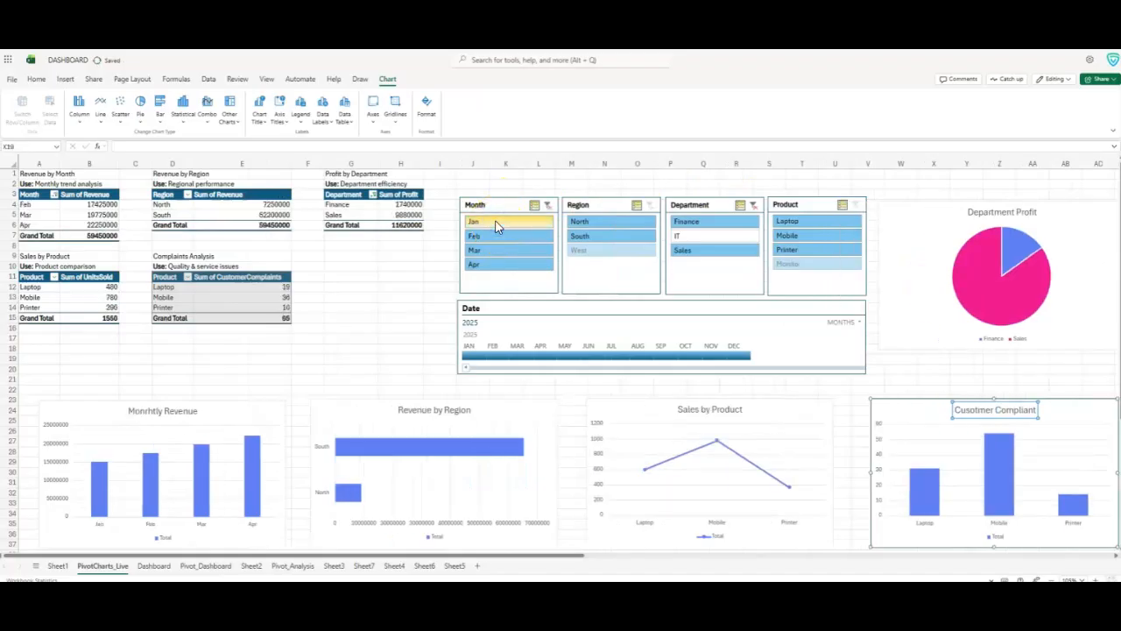
pyautogui.click(521, 237)
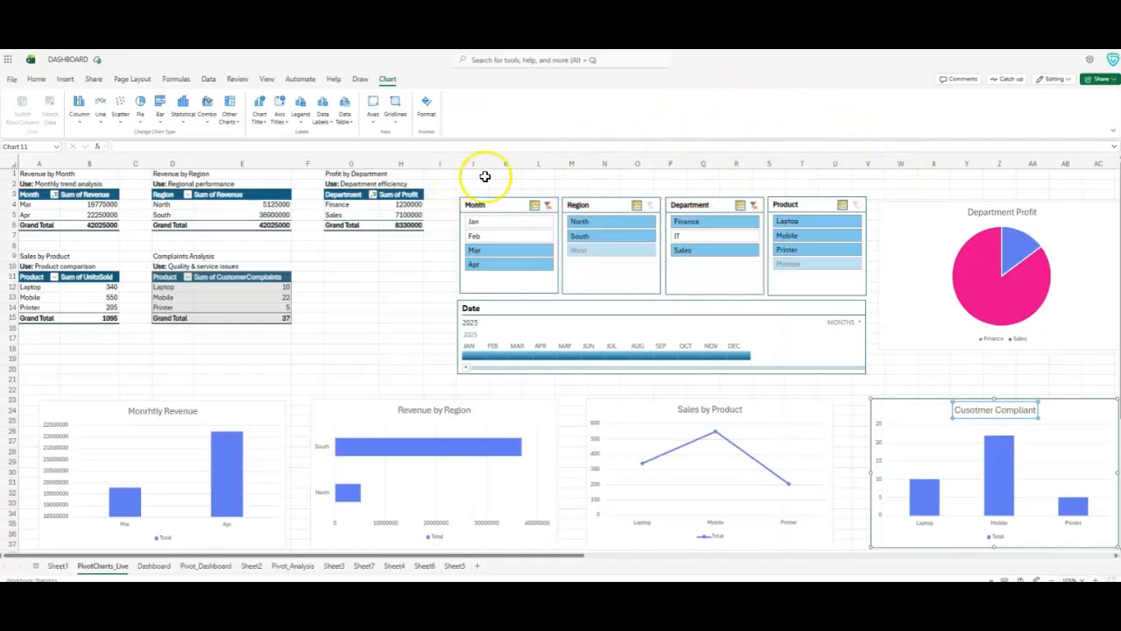
pyautogui.click(548, 205)
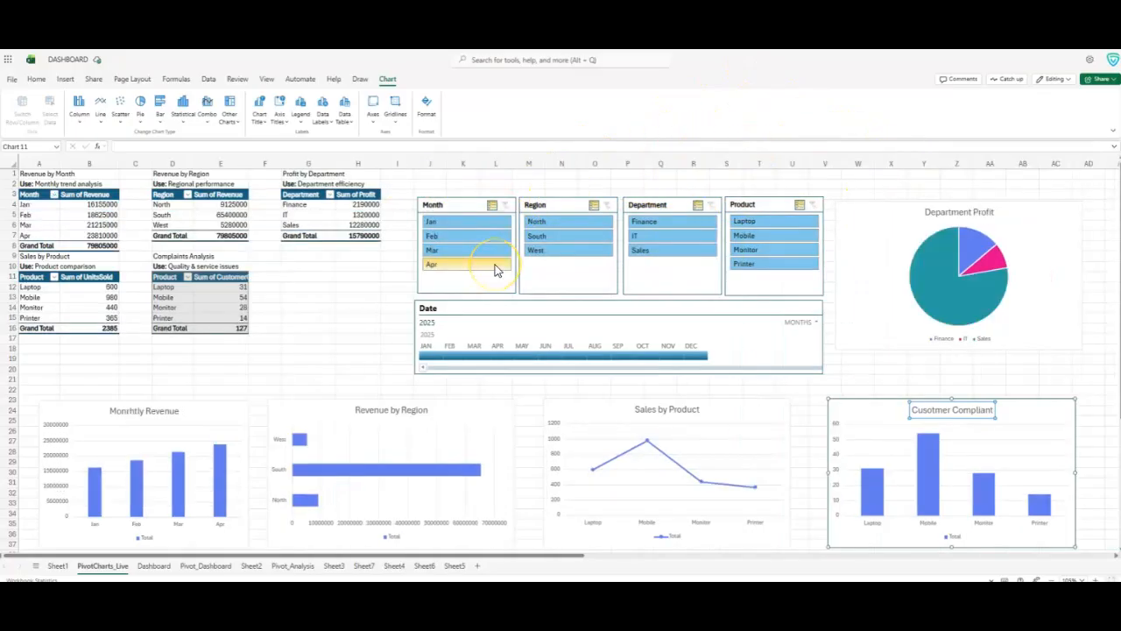
# Exclude Apr and Mar with the Month slicer and North with the Region slicer
pyautogui.click(495, 263)
pyautogui.click(496, 253)
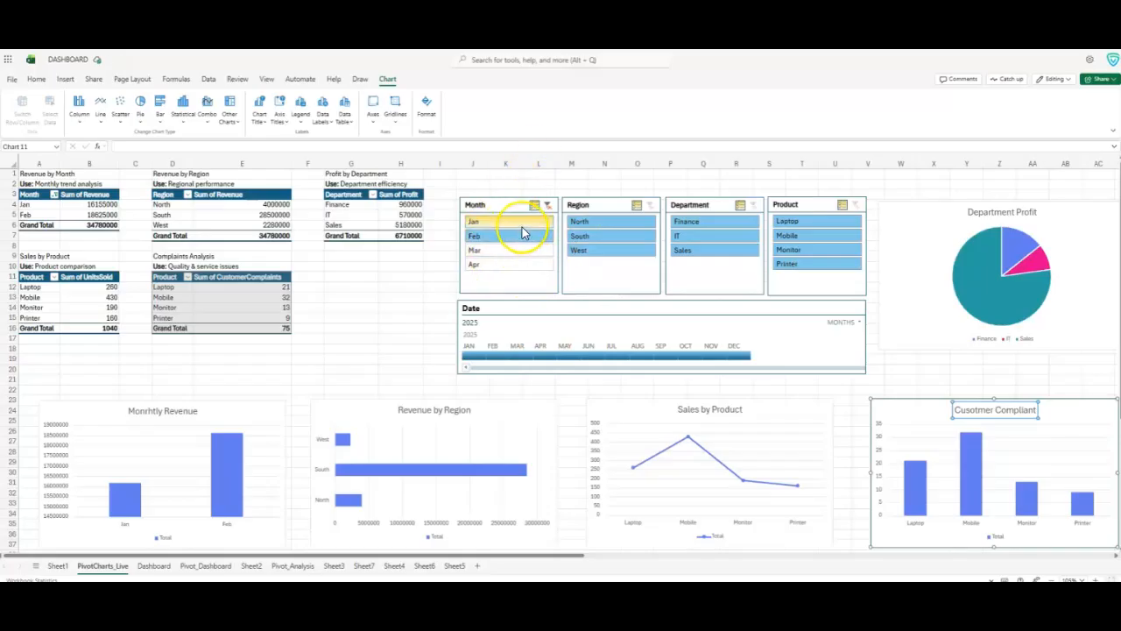
pyautogui.click(603, 223)
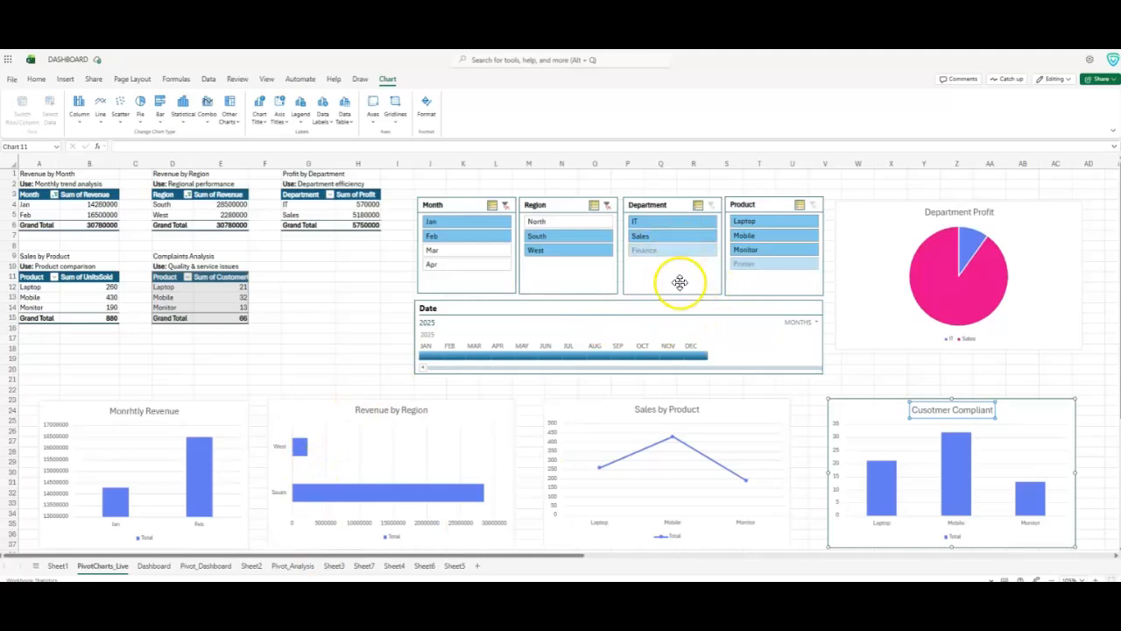
# Exclude Sales with the Department slicer, review the charts, and include Sales again
pyautogui.click(661, 237)
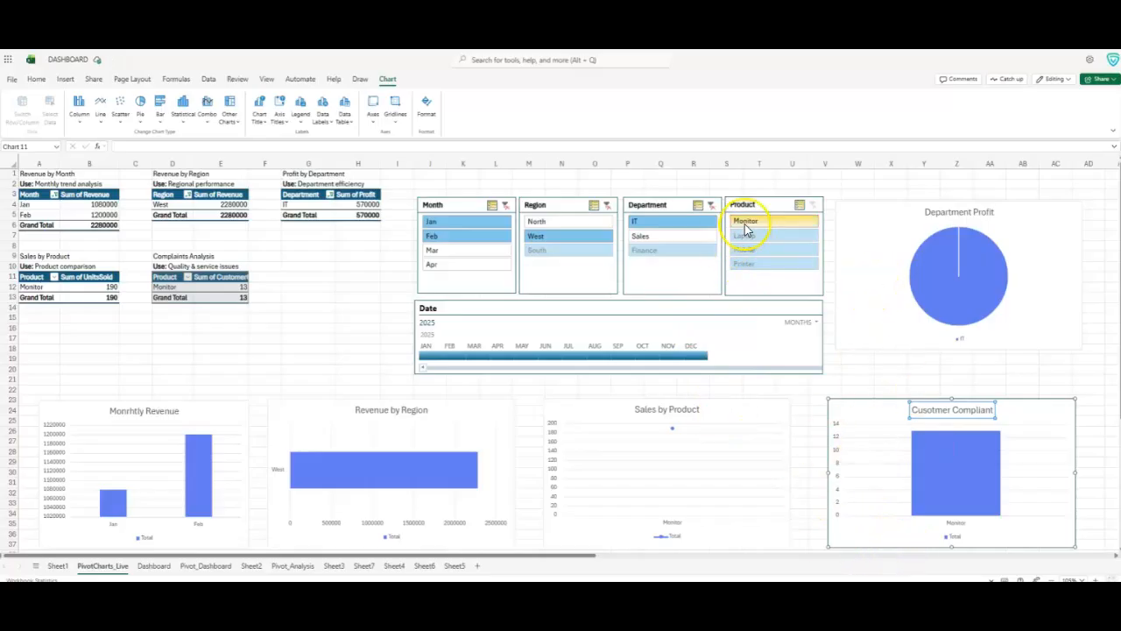
pyautogui.scroll(-3, 741, 303)
pyautogui.scroll(2, 743, 303)
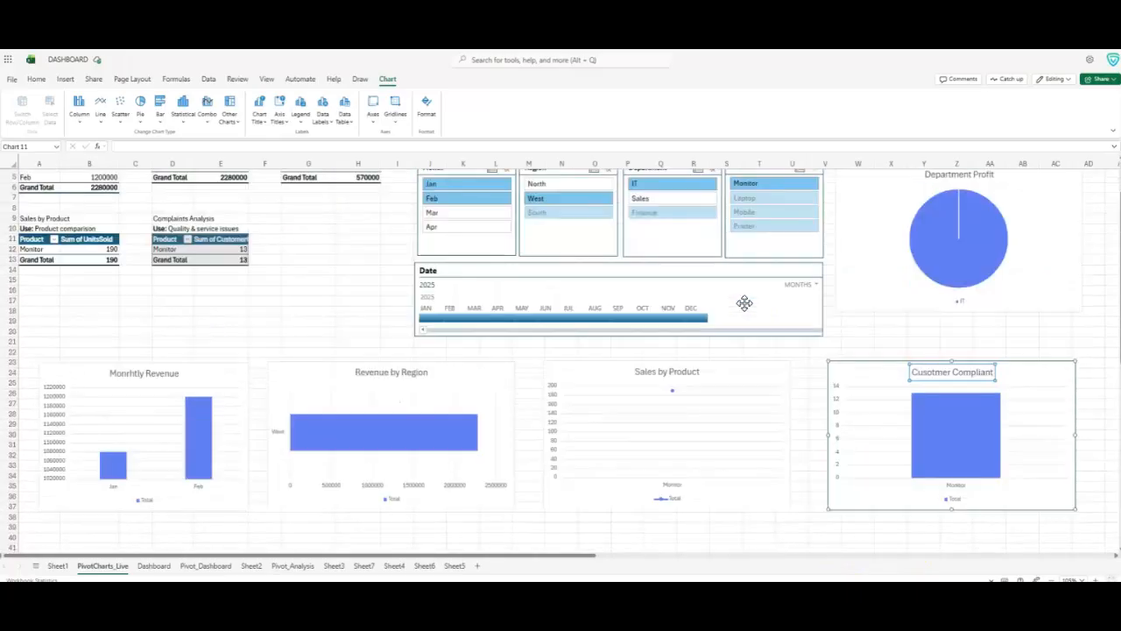
pyautogui.scroll(1, 744, 303)
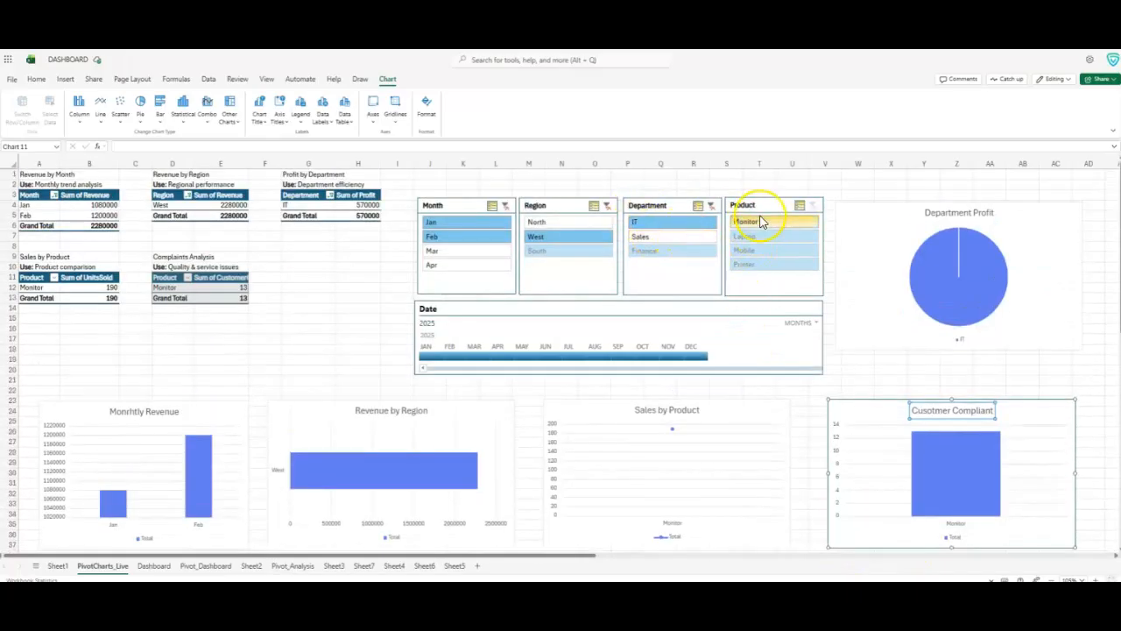
pyautogui.click(697, 235)
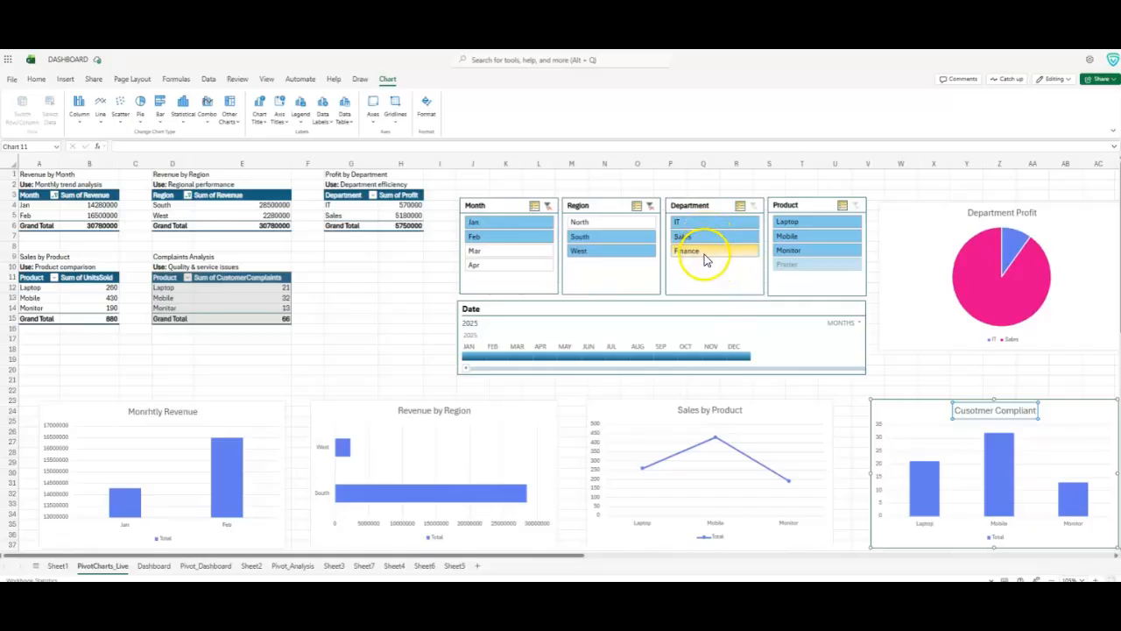
# Exclude Mobile and Monitor with the Product slicer and inspect the Laptop bar in the customer complaints chart
pyautogui.scroll(-1, 710, 367)
pyautogui.hscroll(1, 710, 368)
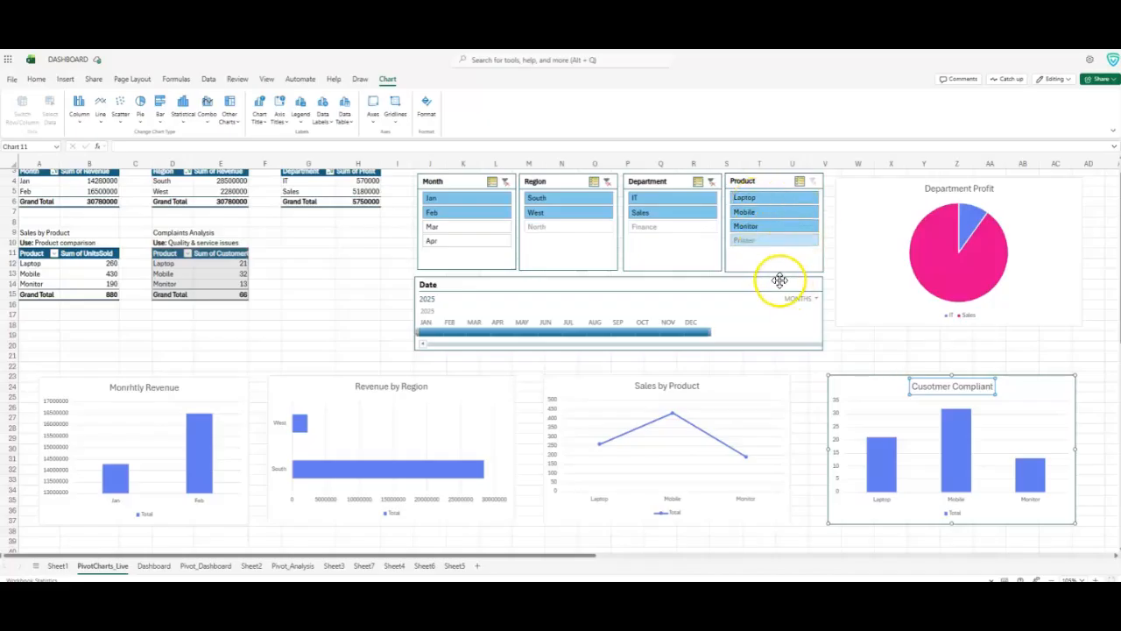
pyautogui.scroll(-1, 779, 280)
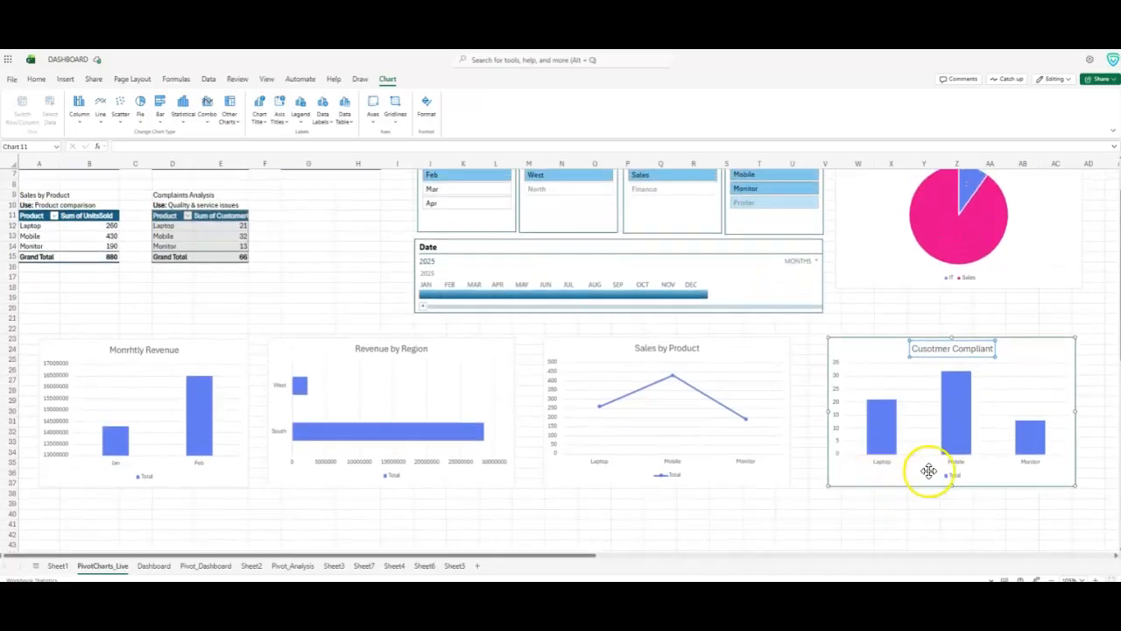
pyautogui.scroll(1, 873, 380)
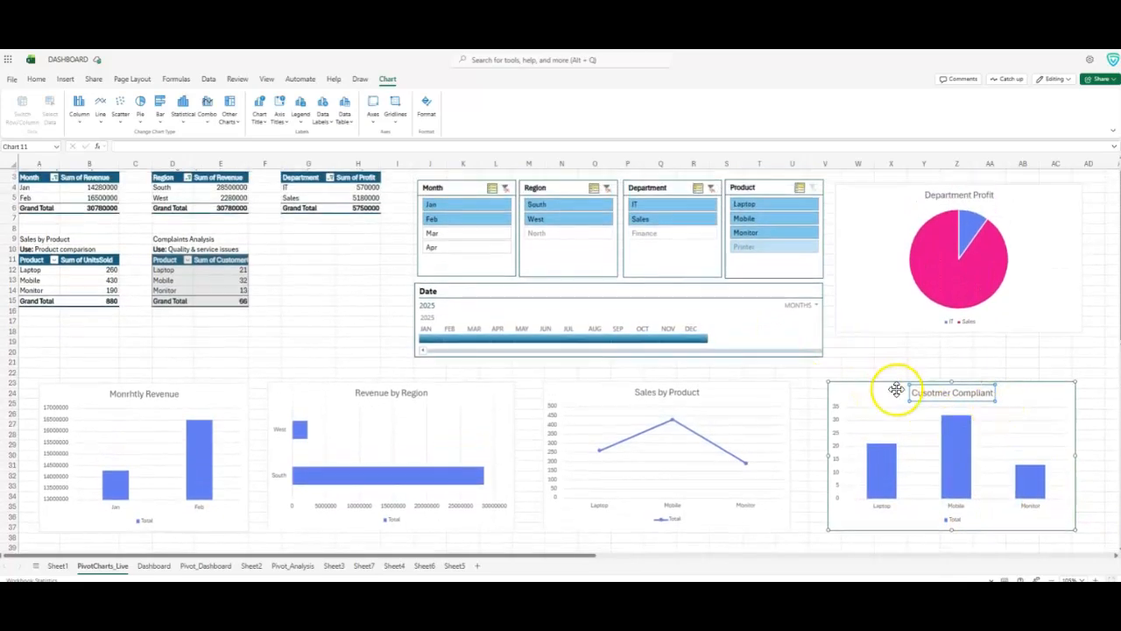
pyautogui.click(759, 218)
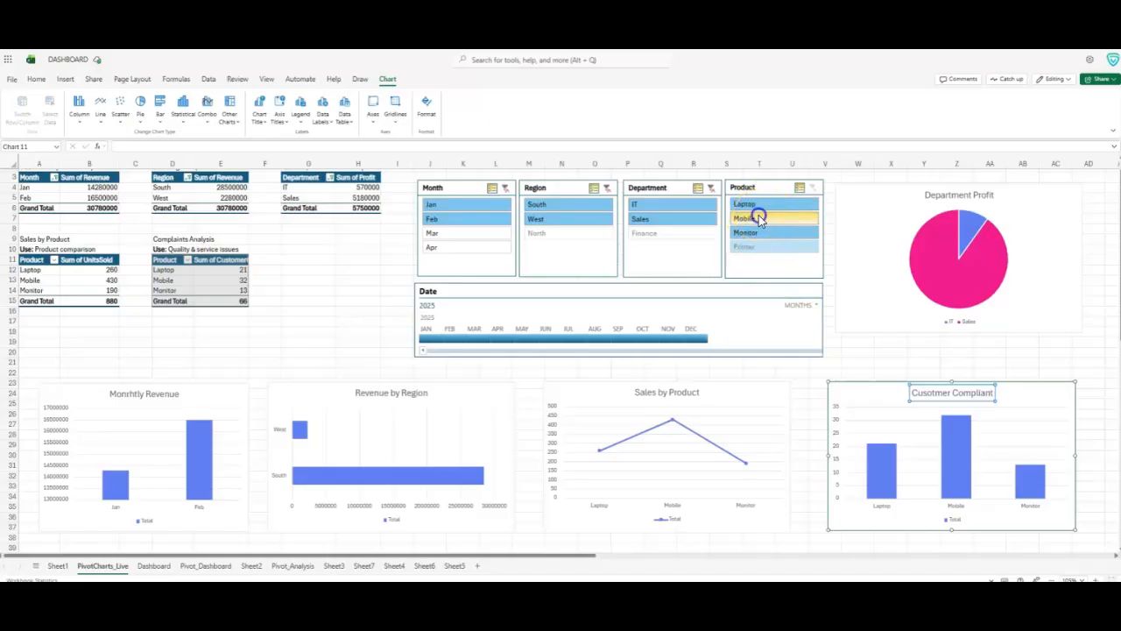
pyautogui.click(759, 232)
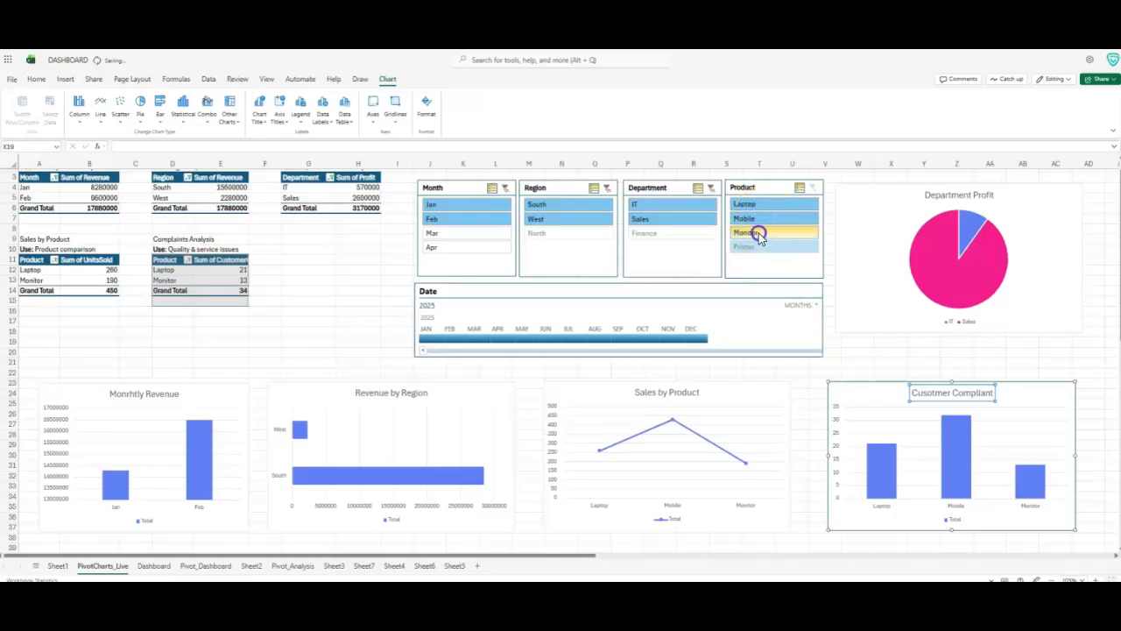
pyautogui.click(750, 233)
pyautogui.moveTo(954, 459)
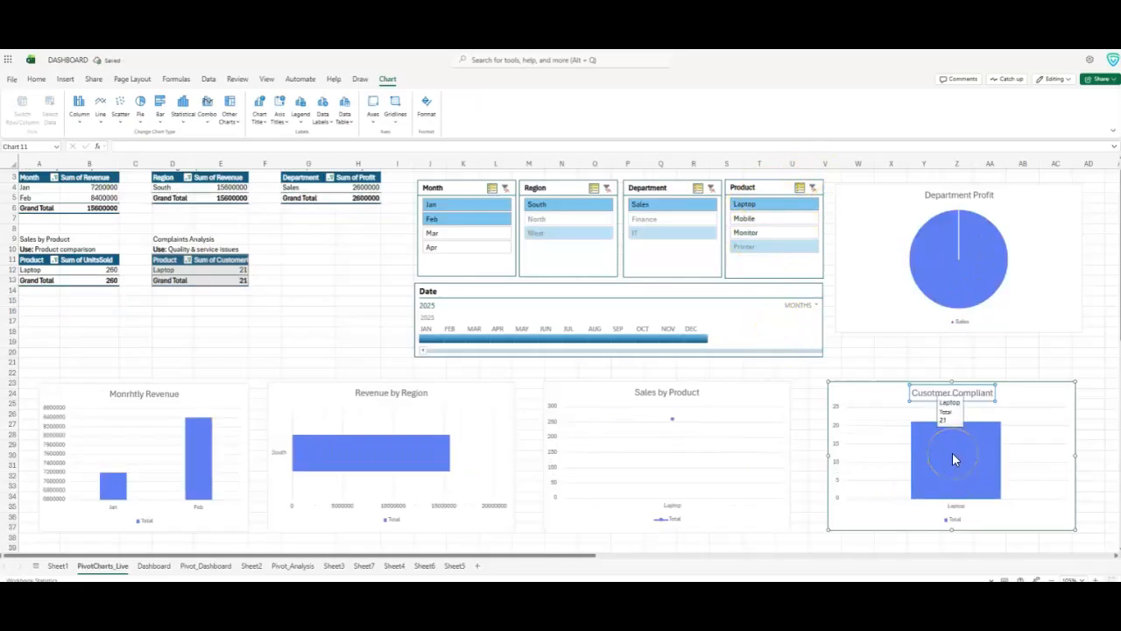